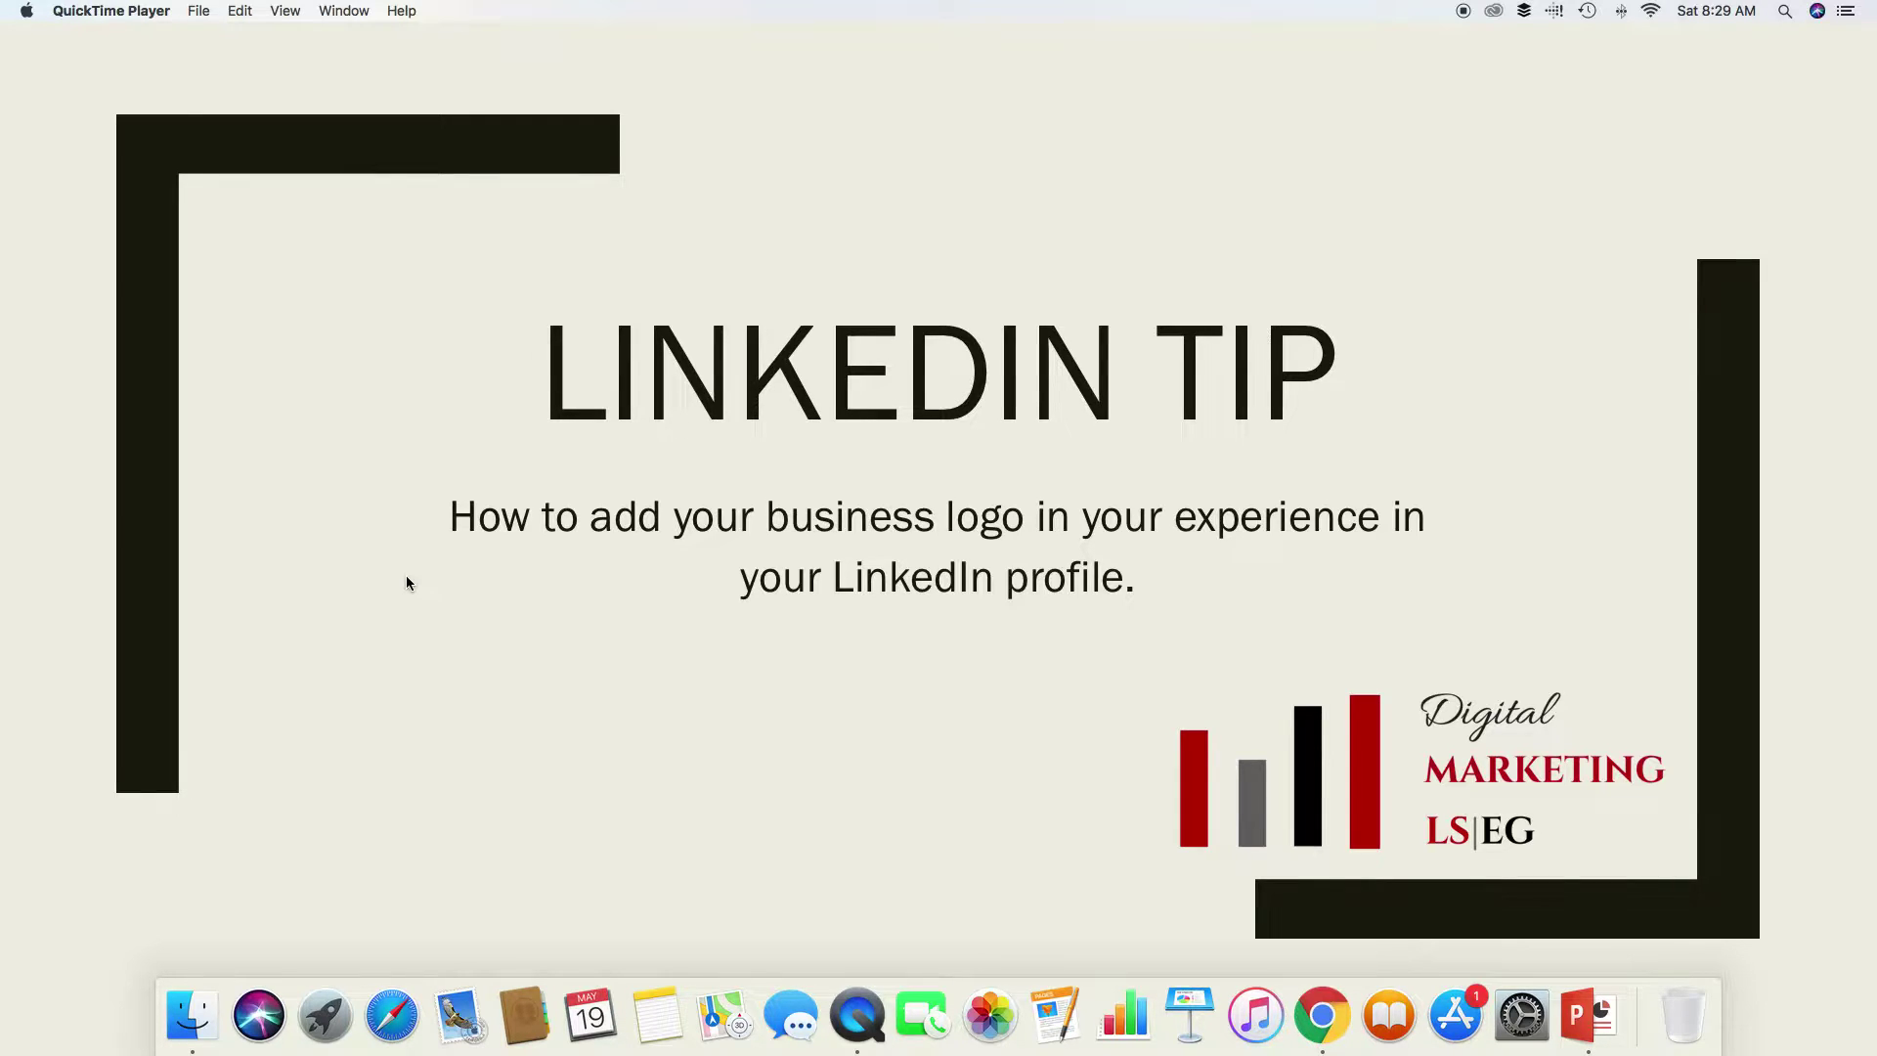
# Leave the PowerPoint LinkedIn Tip slide and bring Chrome's LinkedIn profile to the front.
pyautogui.press('super+Tab')
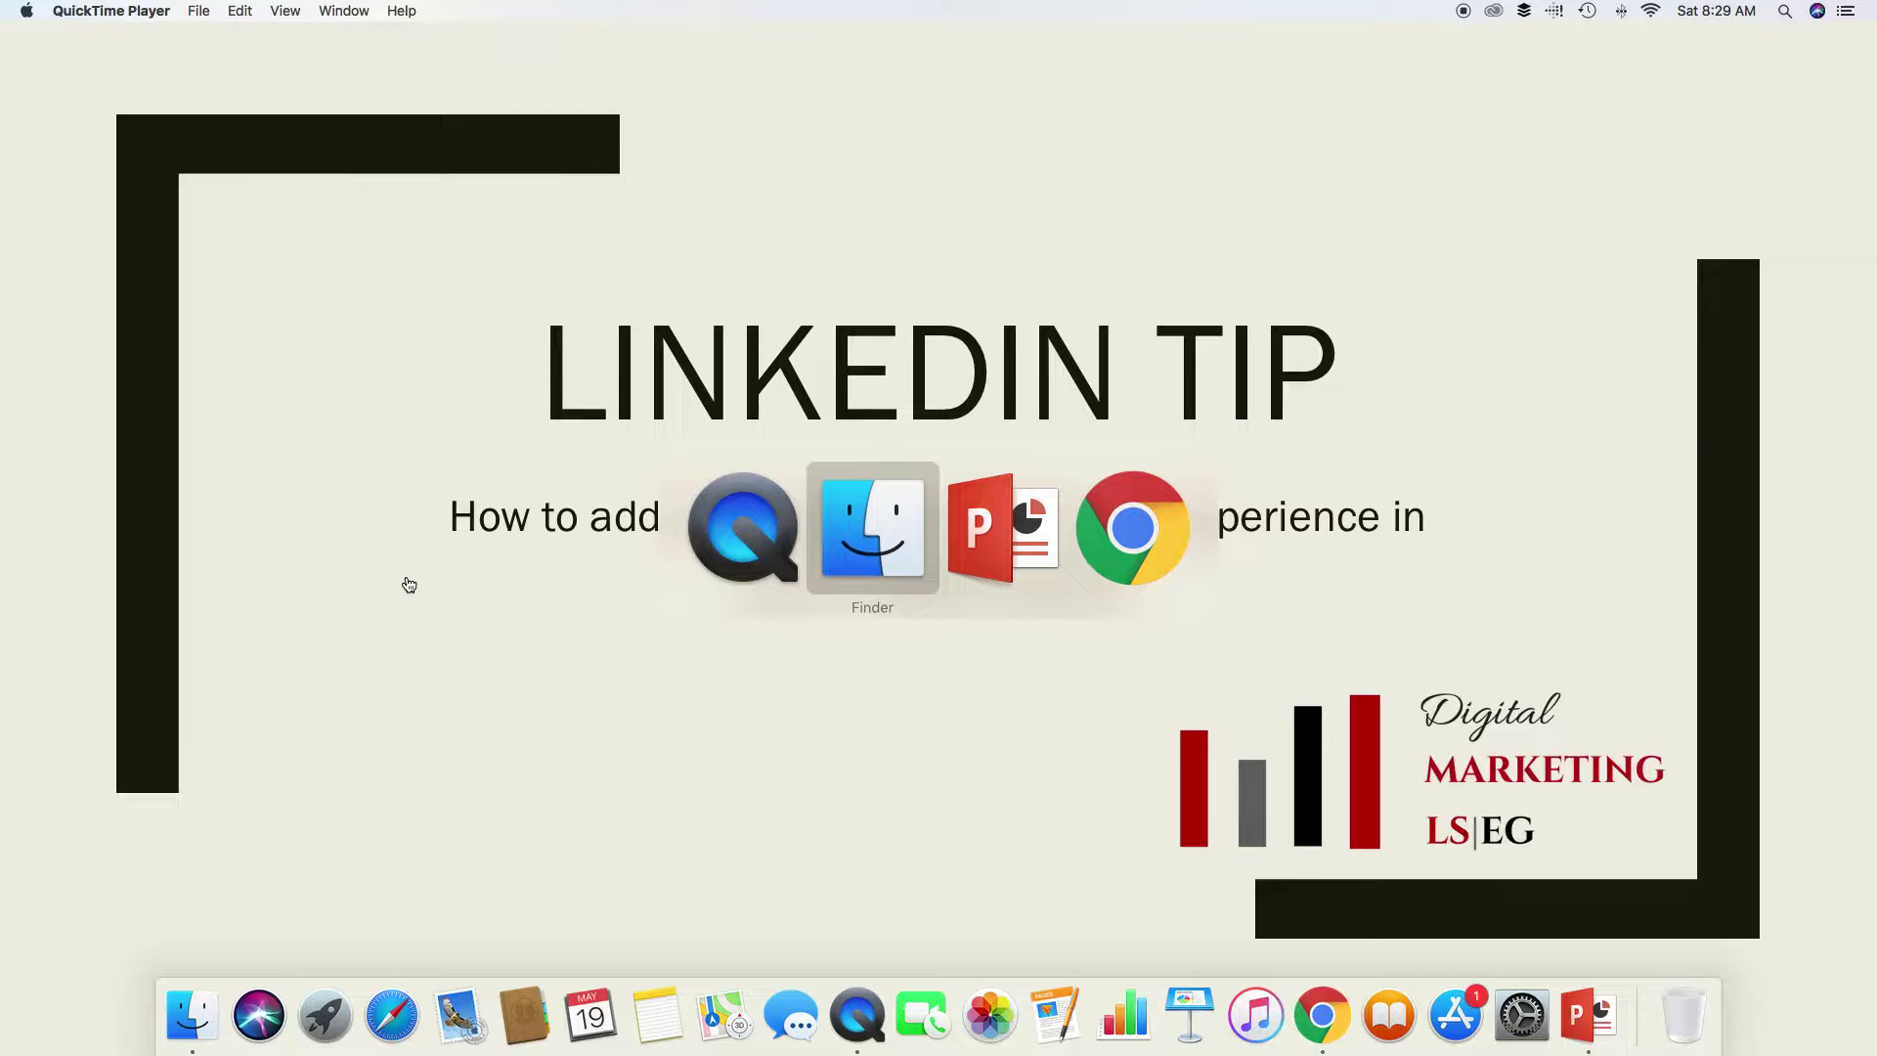
pyautogui.press('super+Tab')
pyautogui.press('super+Tab')
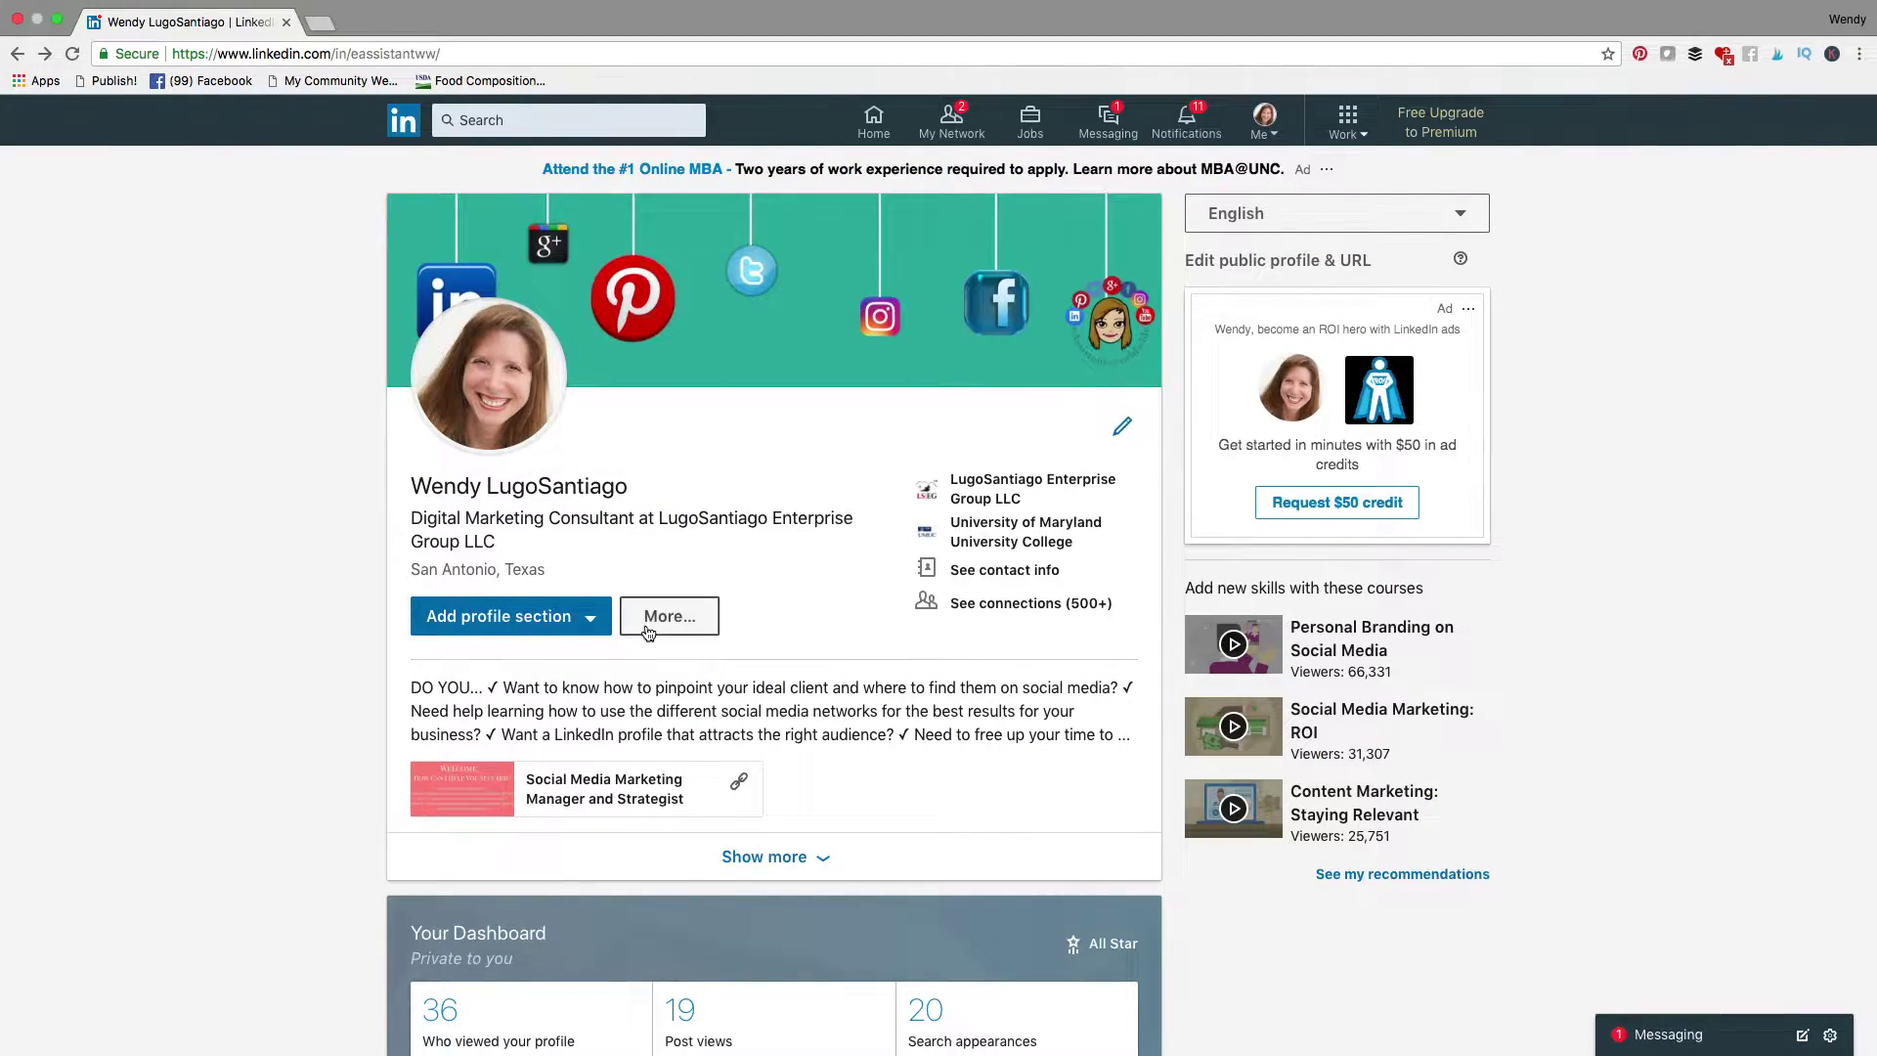
# Scroll the profile to Experience, where the top entry shows the LSEG logo.
pyautogui.scroll(-5, 649, 626)
pyautogui.scroll(-10, 649, 634)
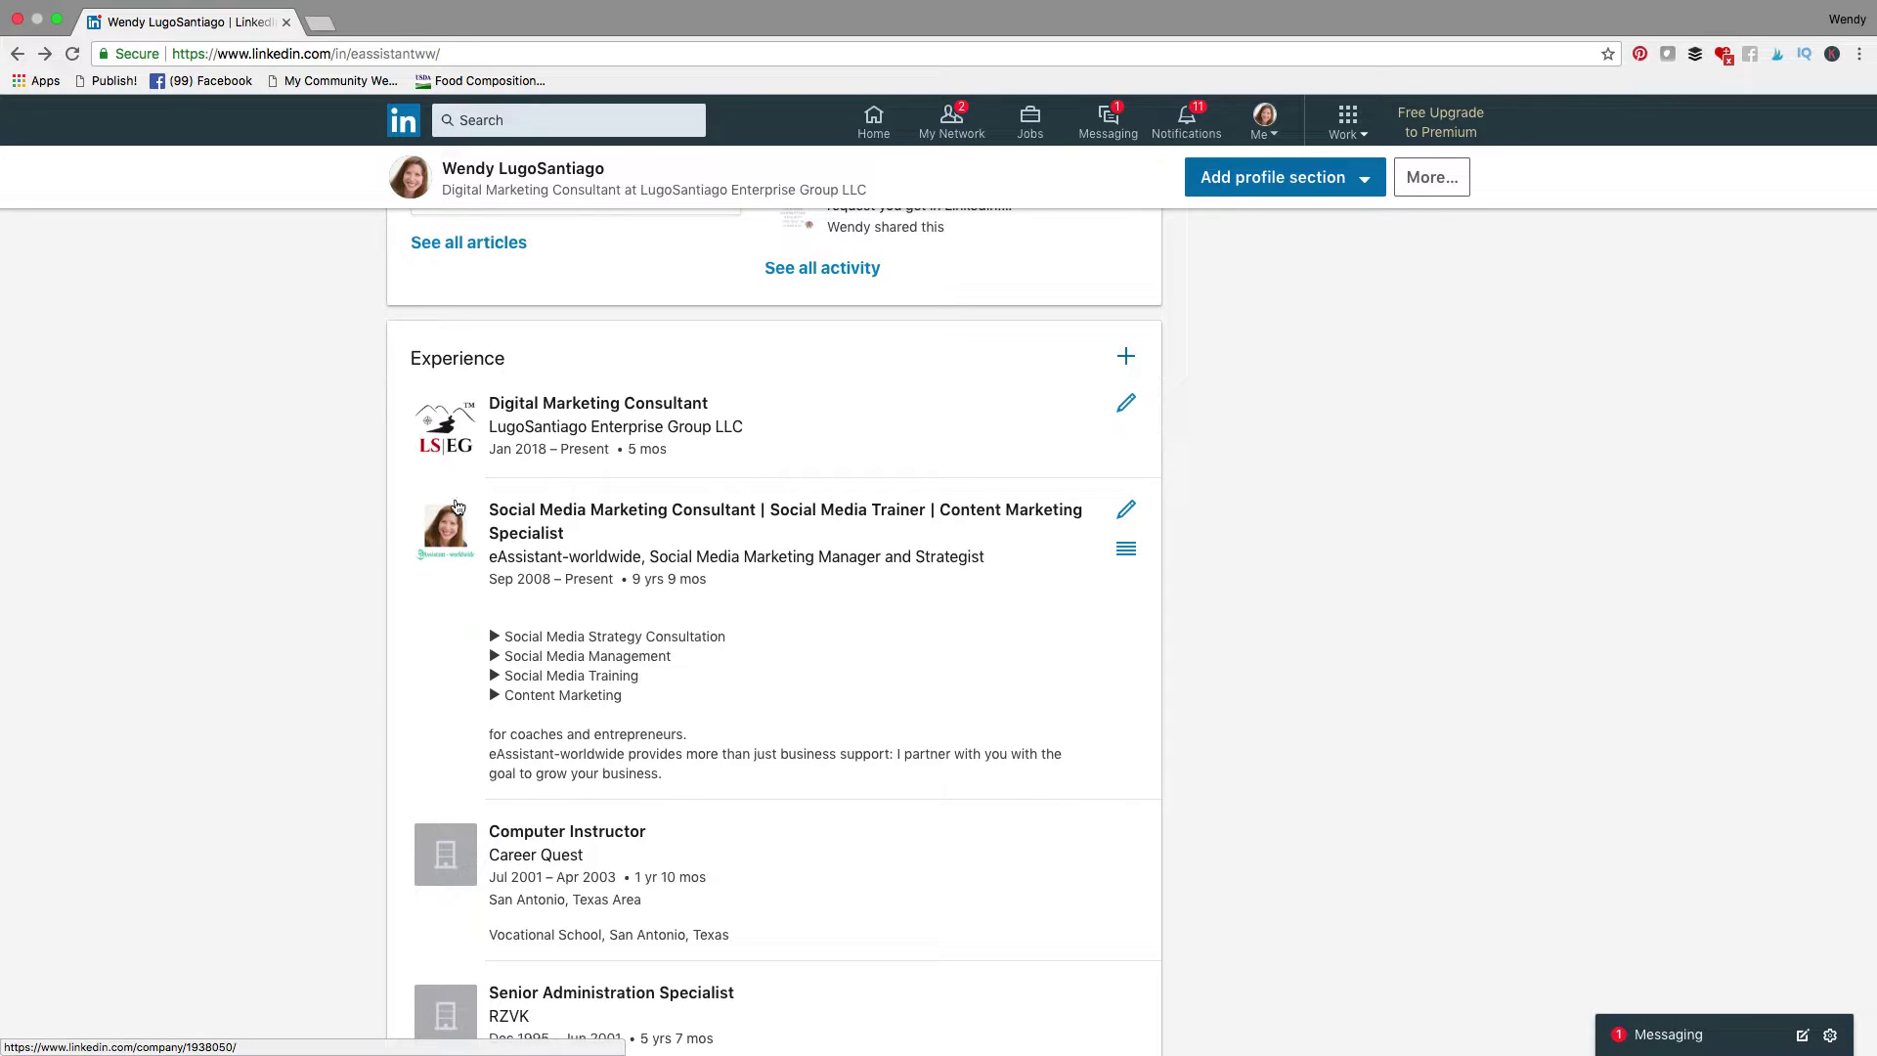
pyautogui.scroll(-1, 398, 540)
pyautogui.scroll(-3, 398, 538)
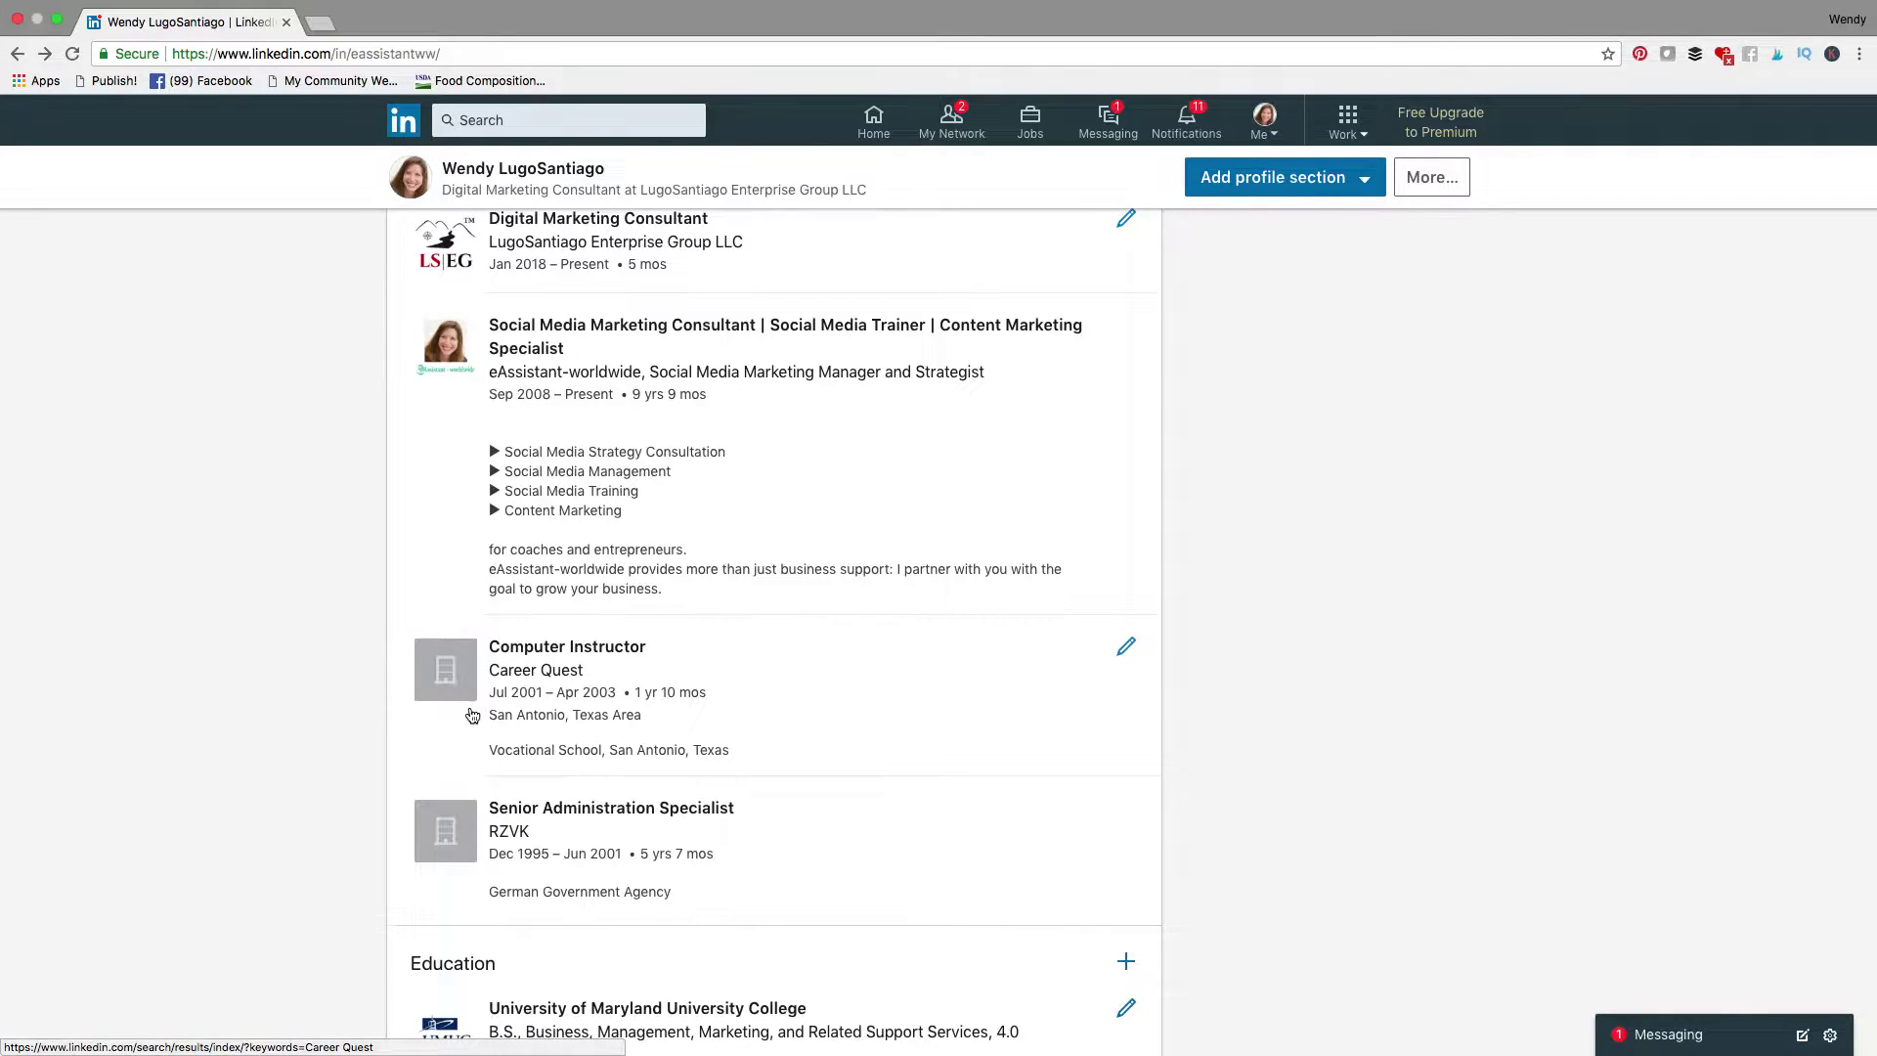
pyautogui.scroll(4, 479, 702)
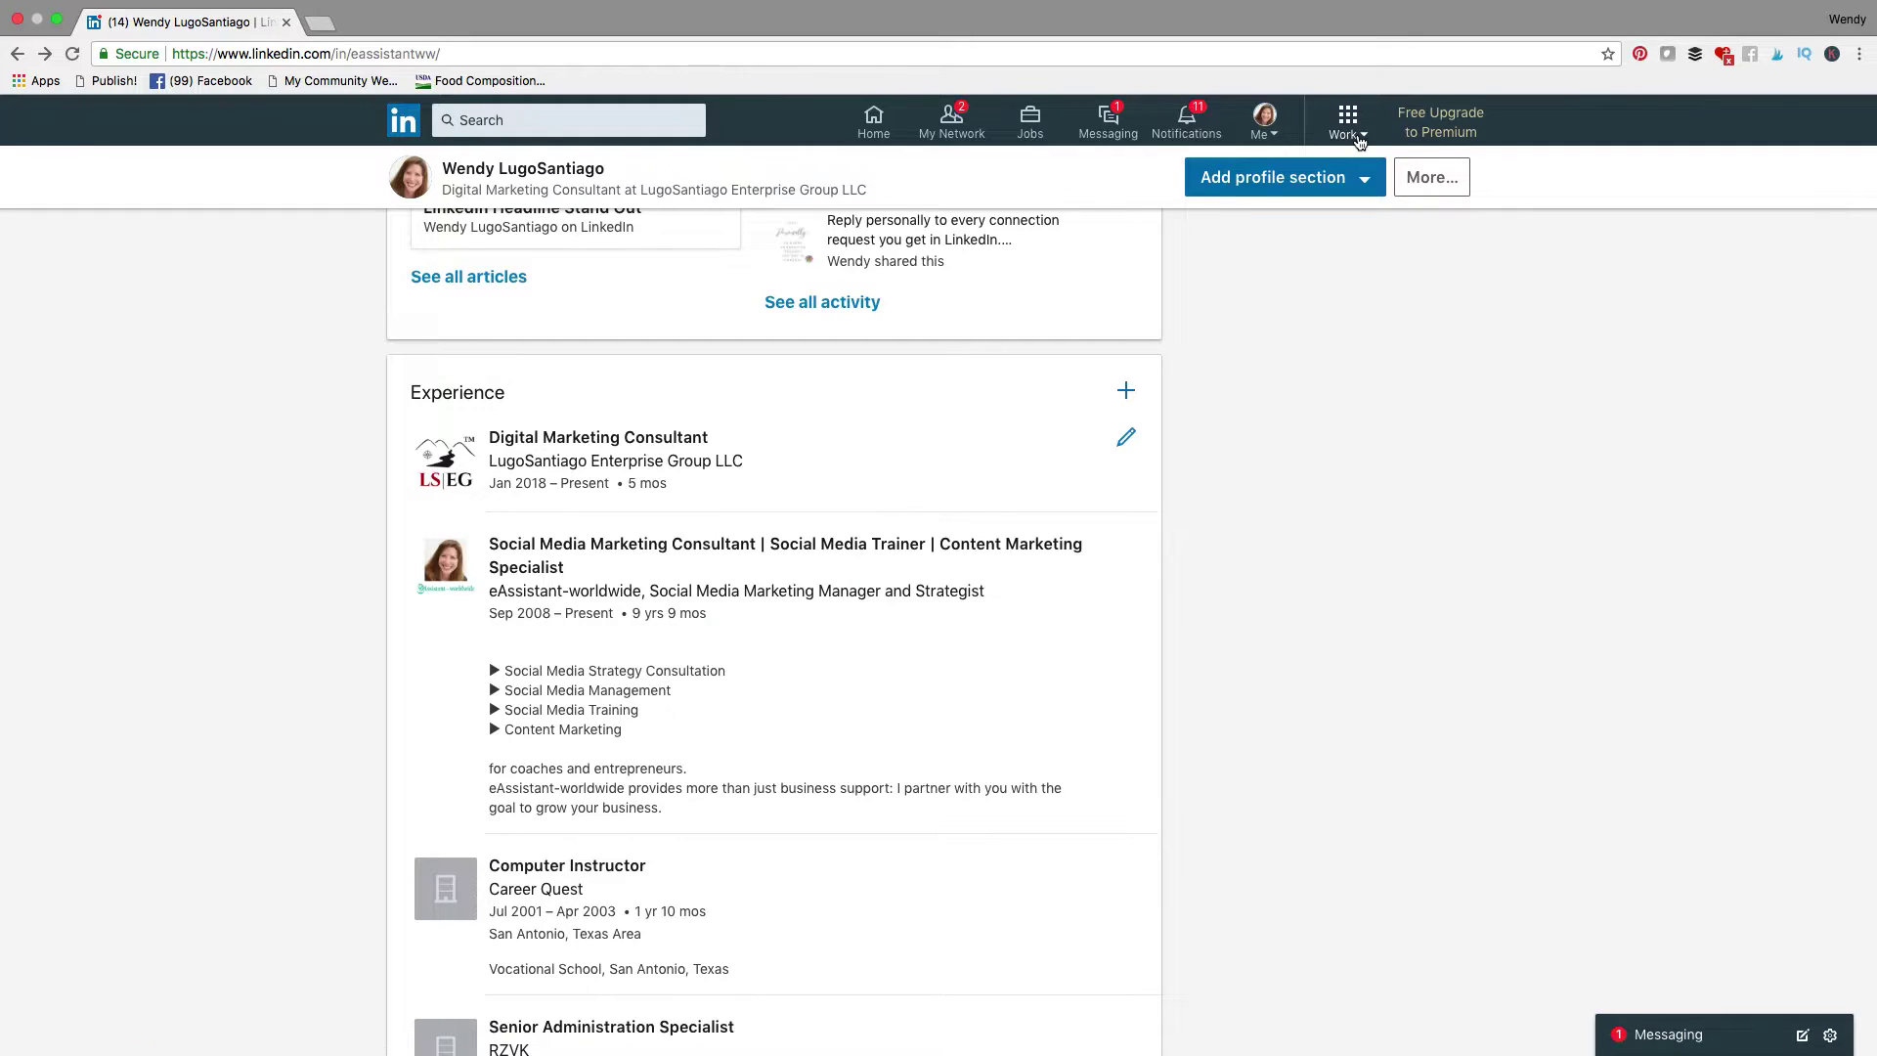
# Create the 'Digital Marketing LSEG' company page from the Work menu, confirming official representative status.
pyautogui.click(1358, 143)
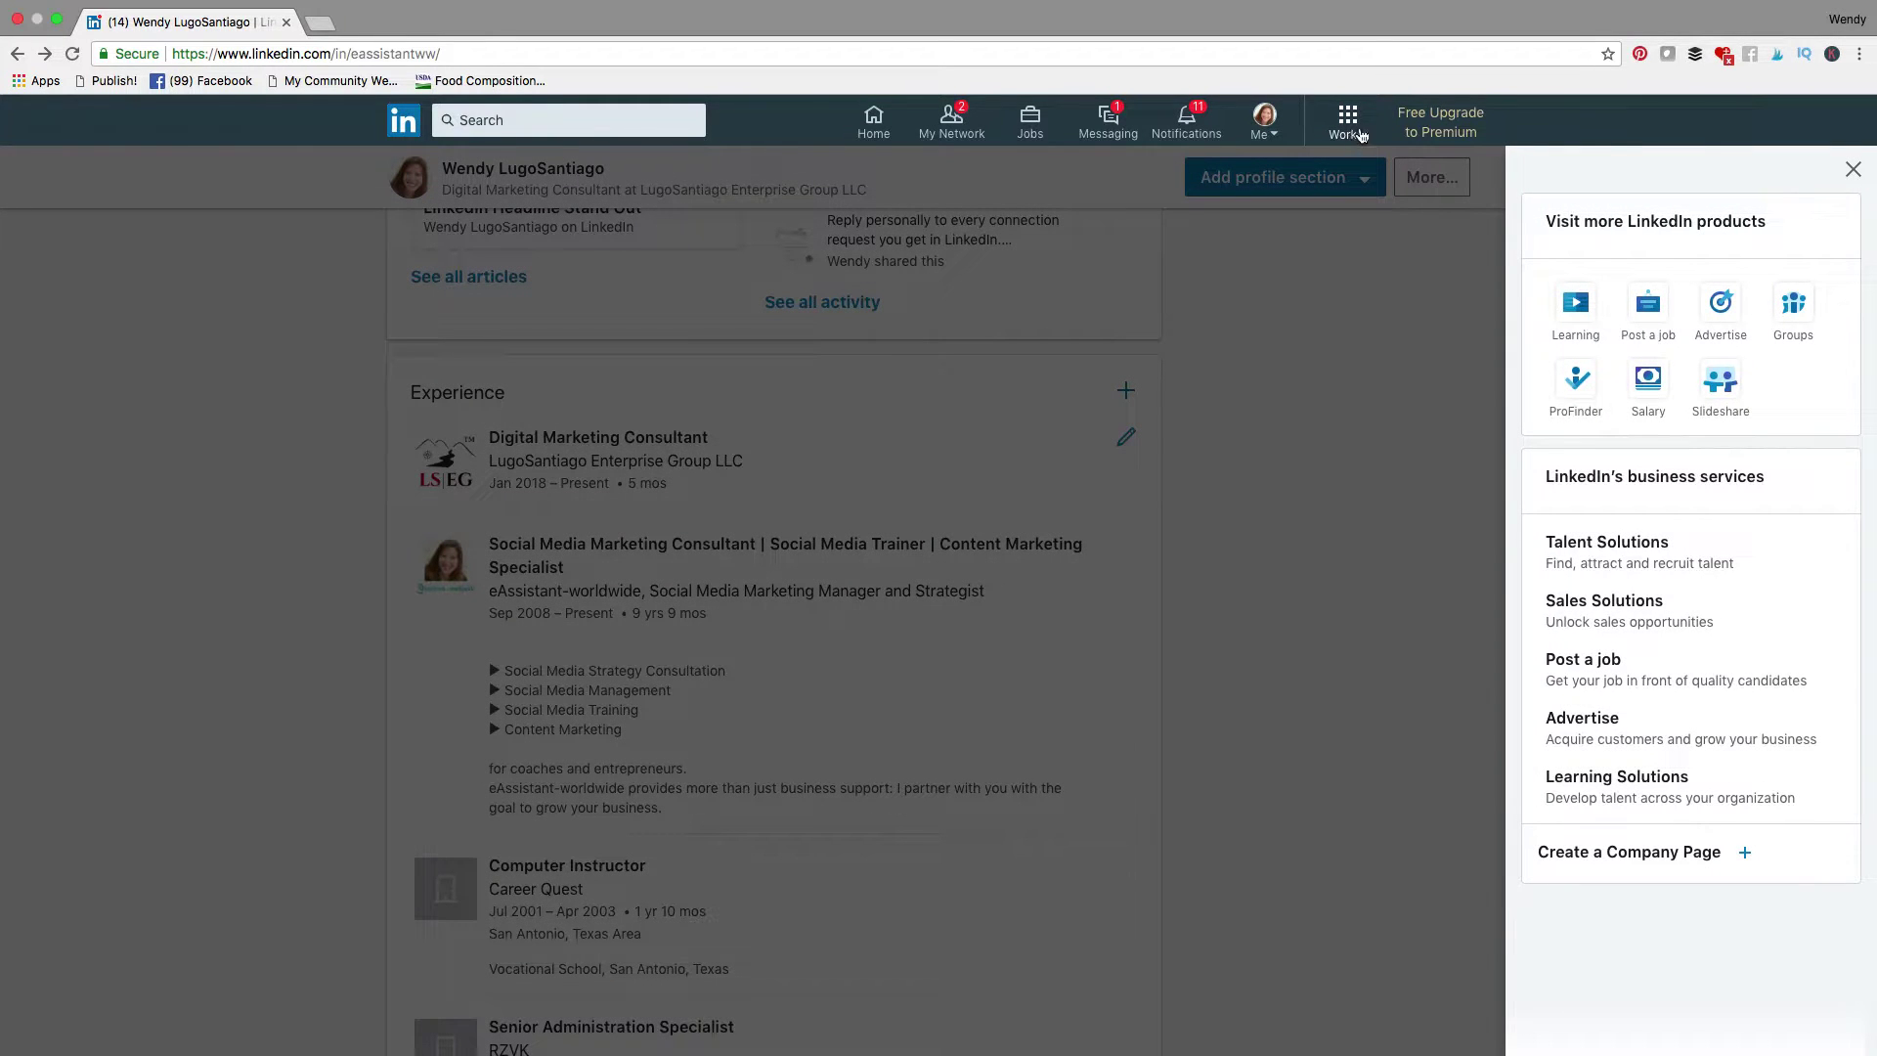
pyautogui.click(1679, 856)
pyautogui.click(943, 479)
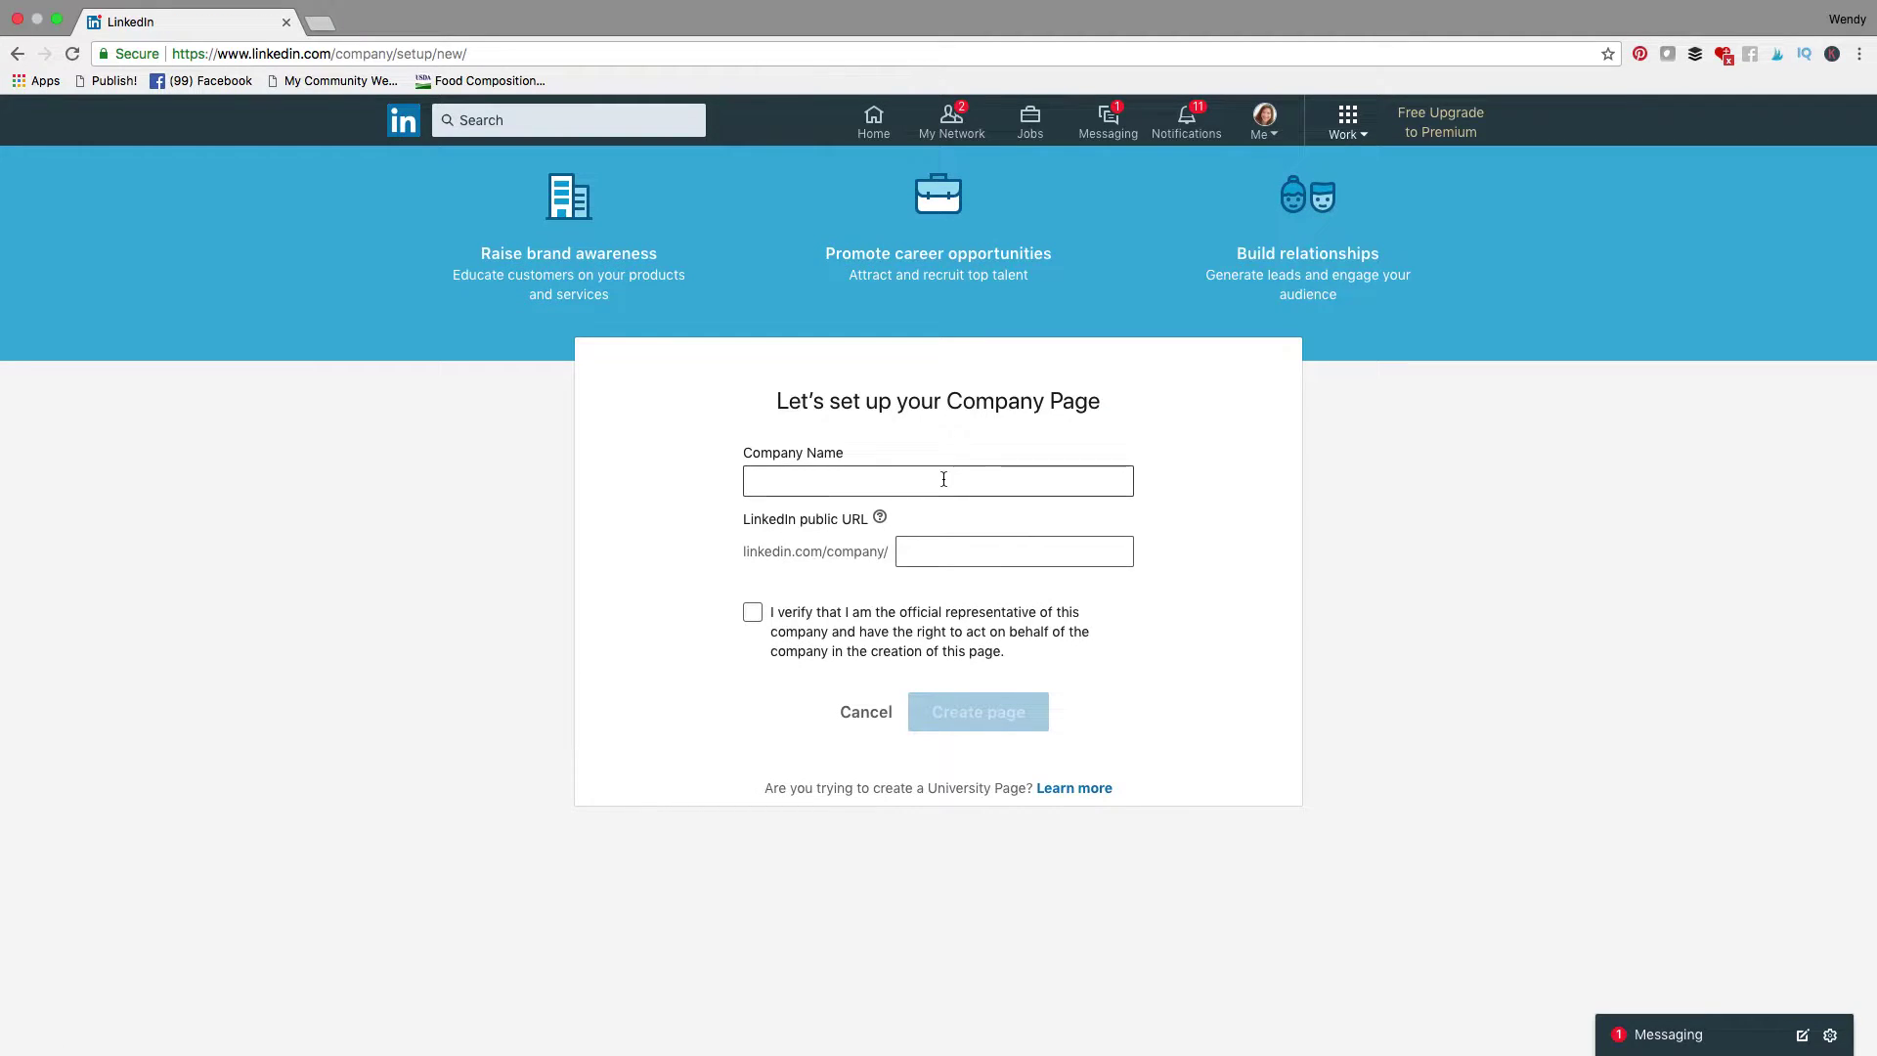
pyautogui.write('Digita')
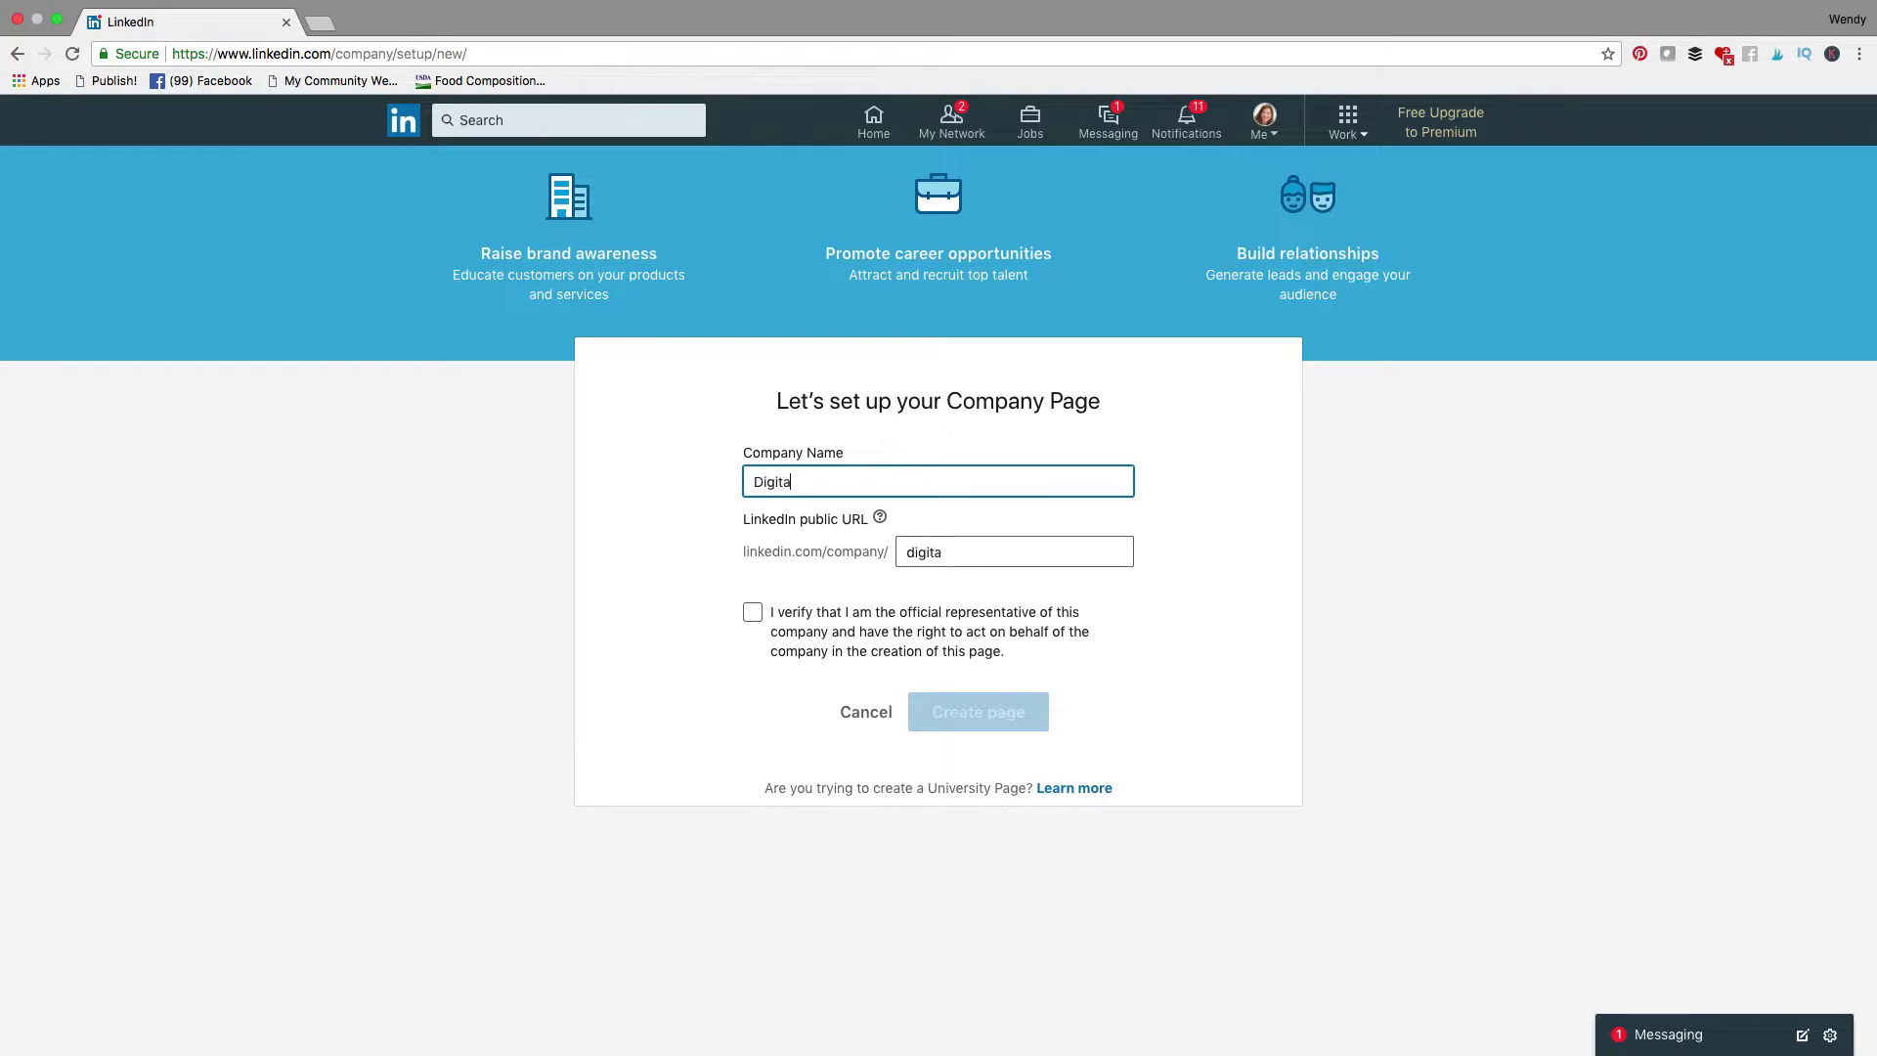
pyautogui.write('l Marketing')
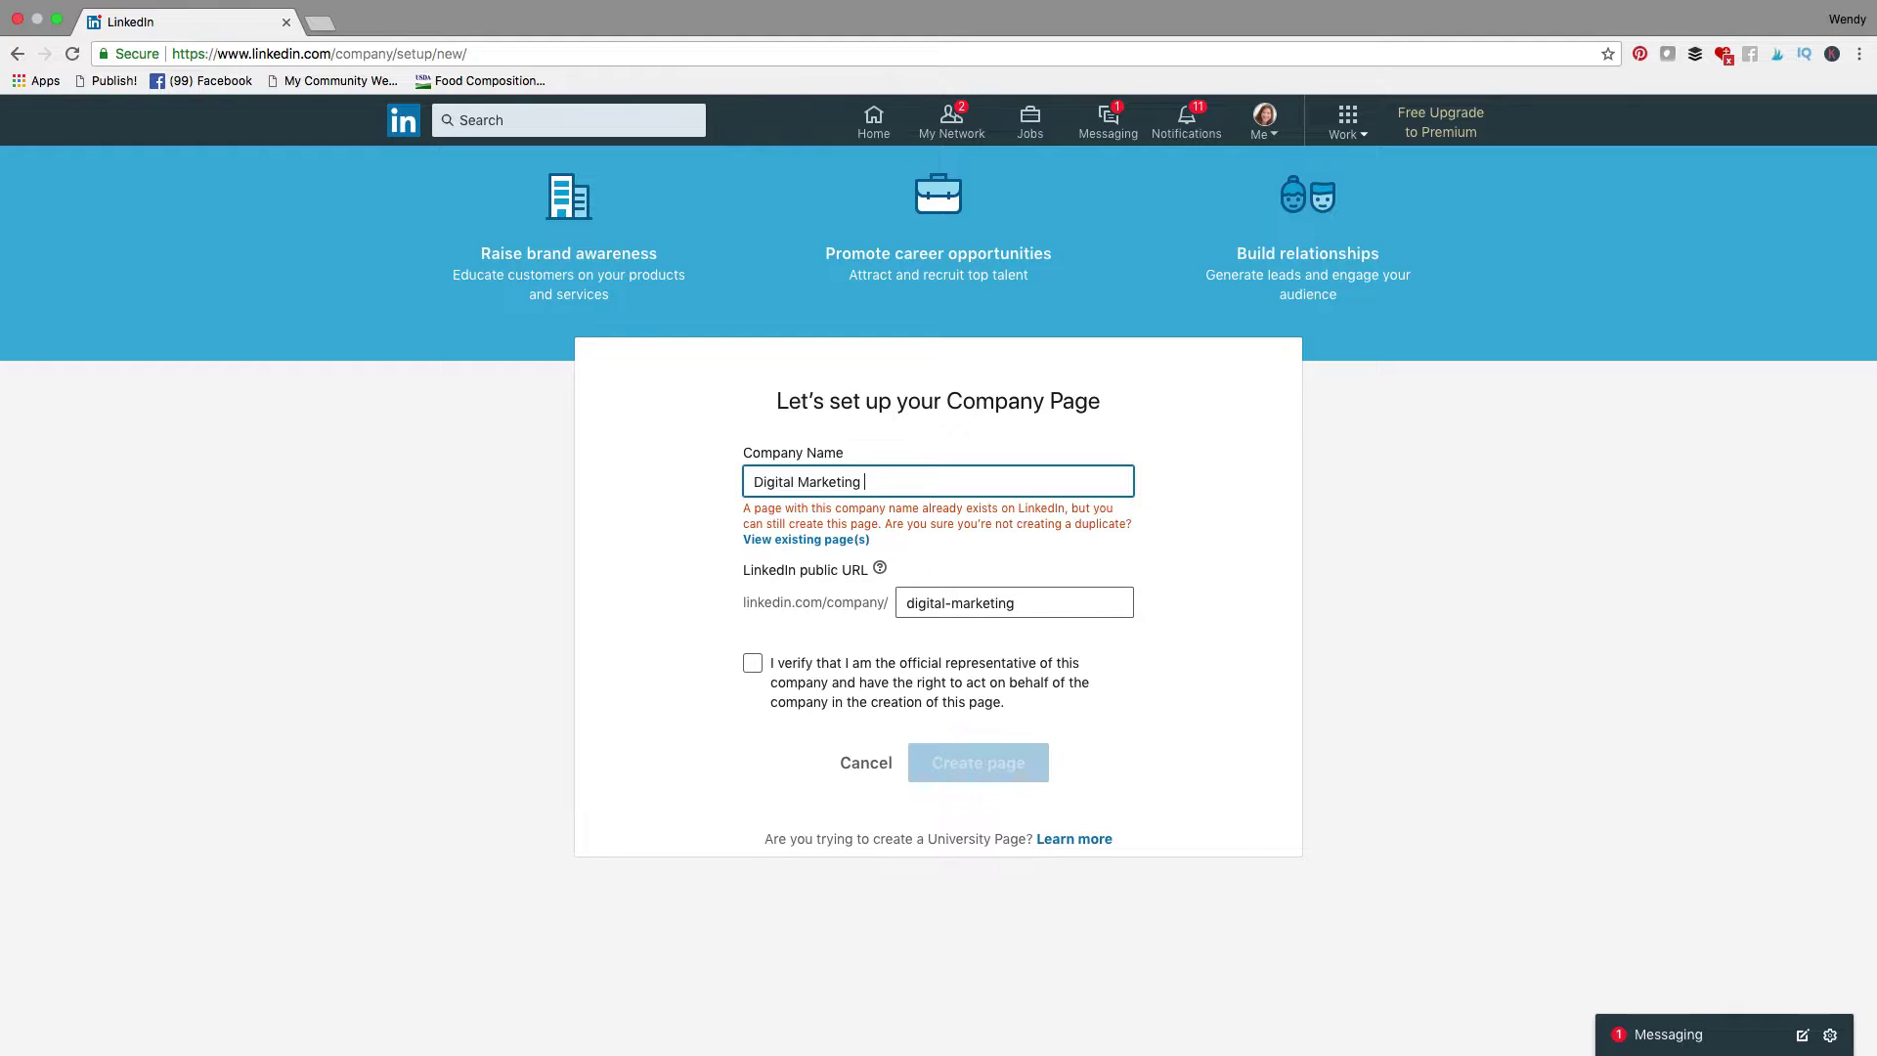
pyautogui.write('LSEG')
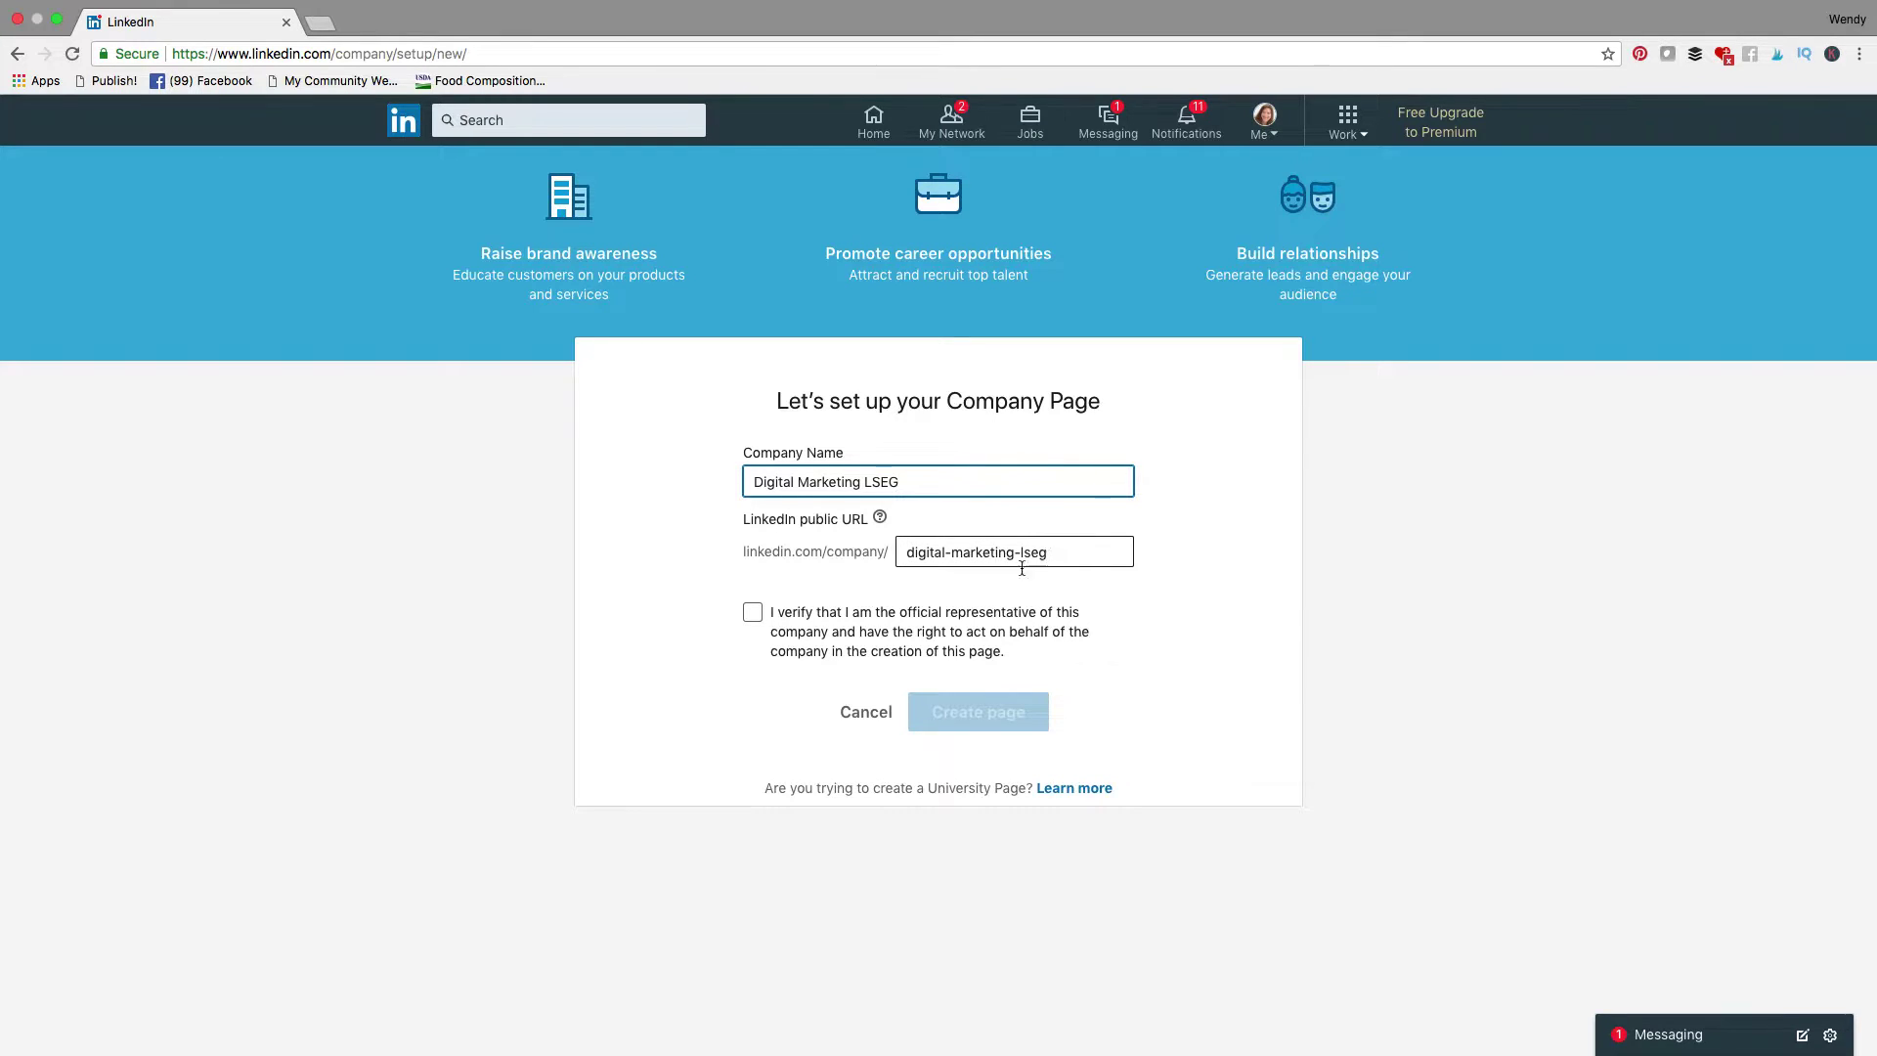
pyautogui.click(751, 613)
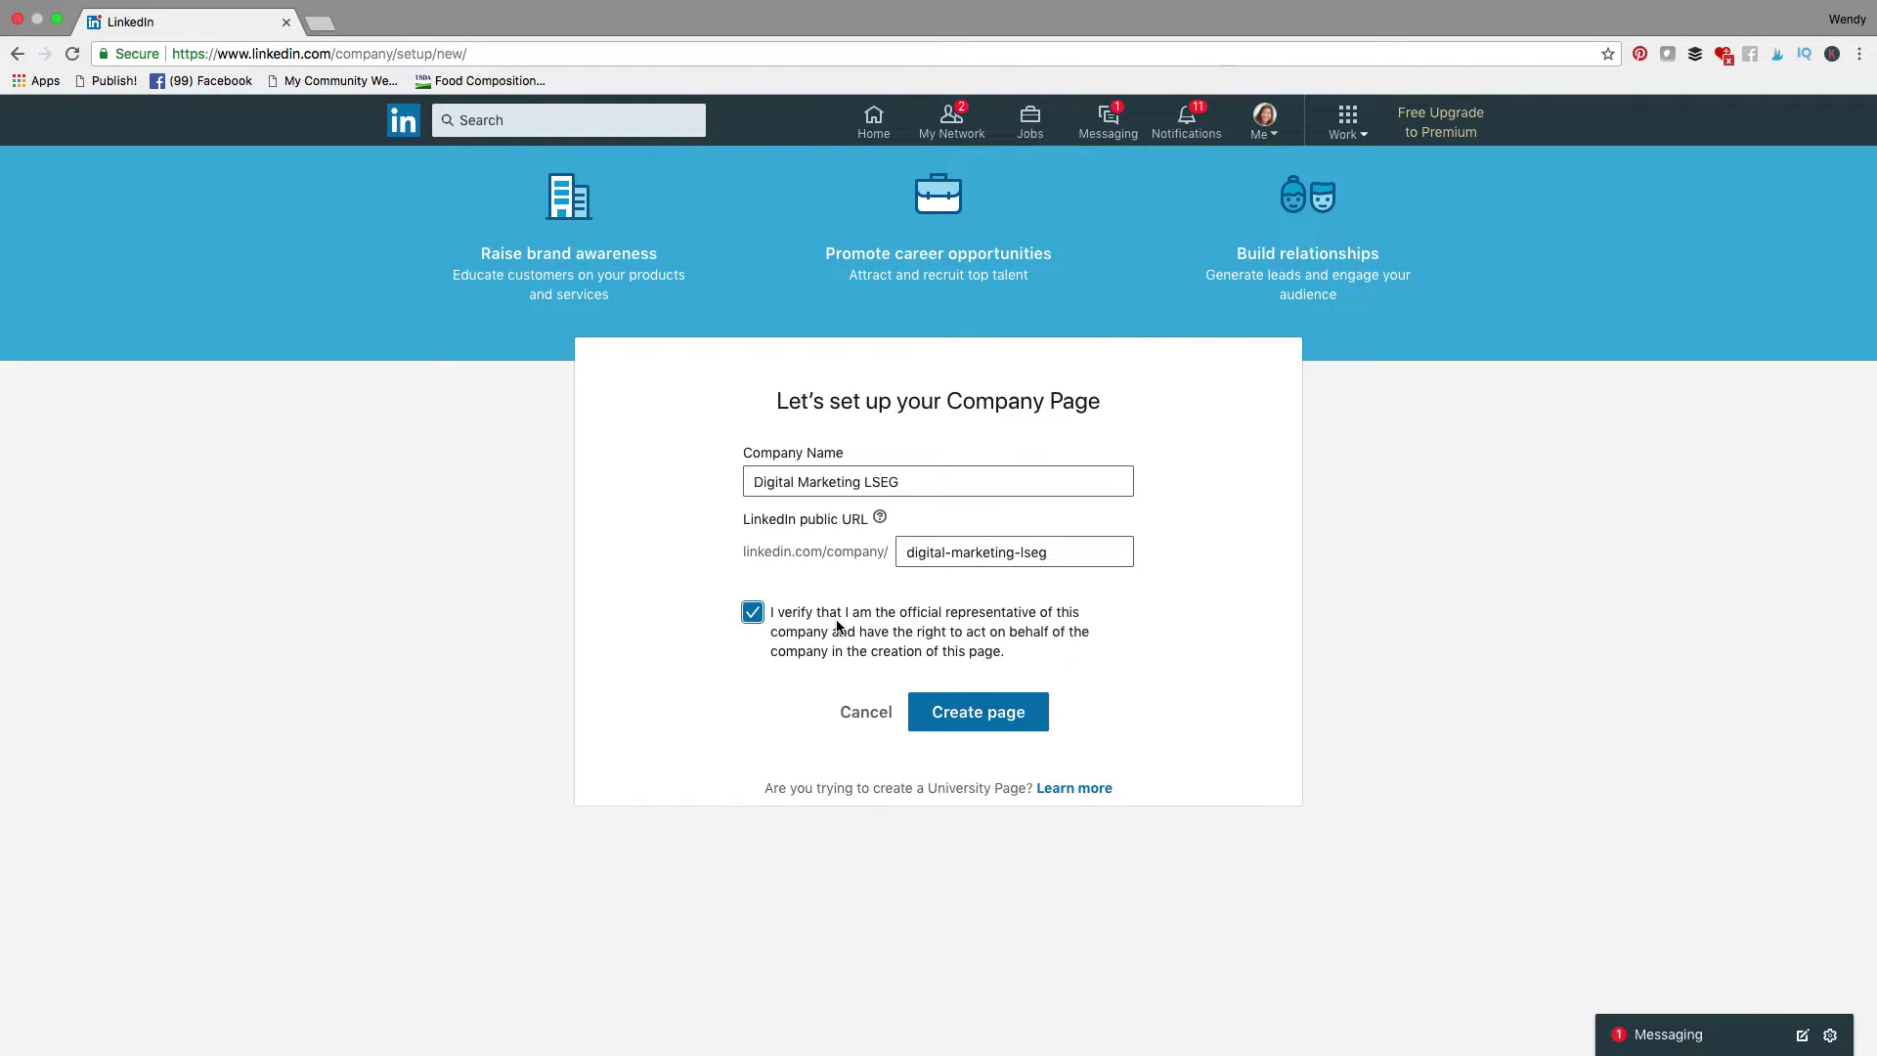
pyautogui.click(1018, 712)
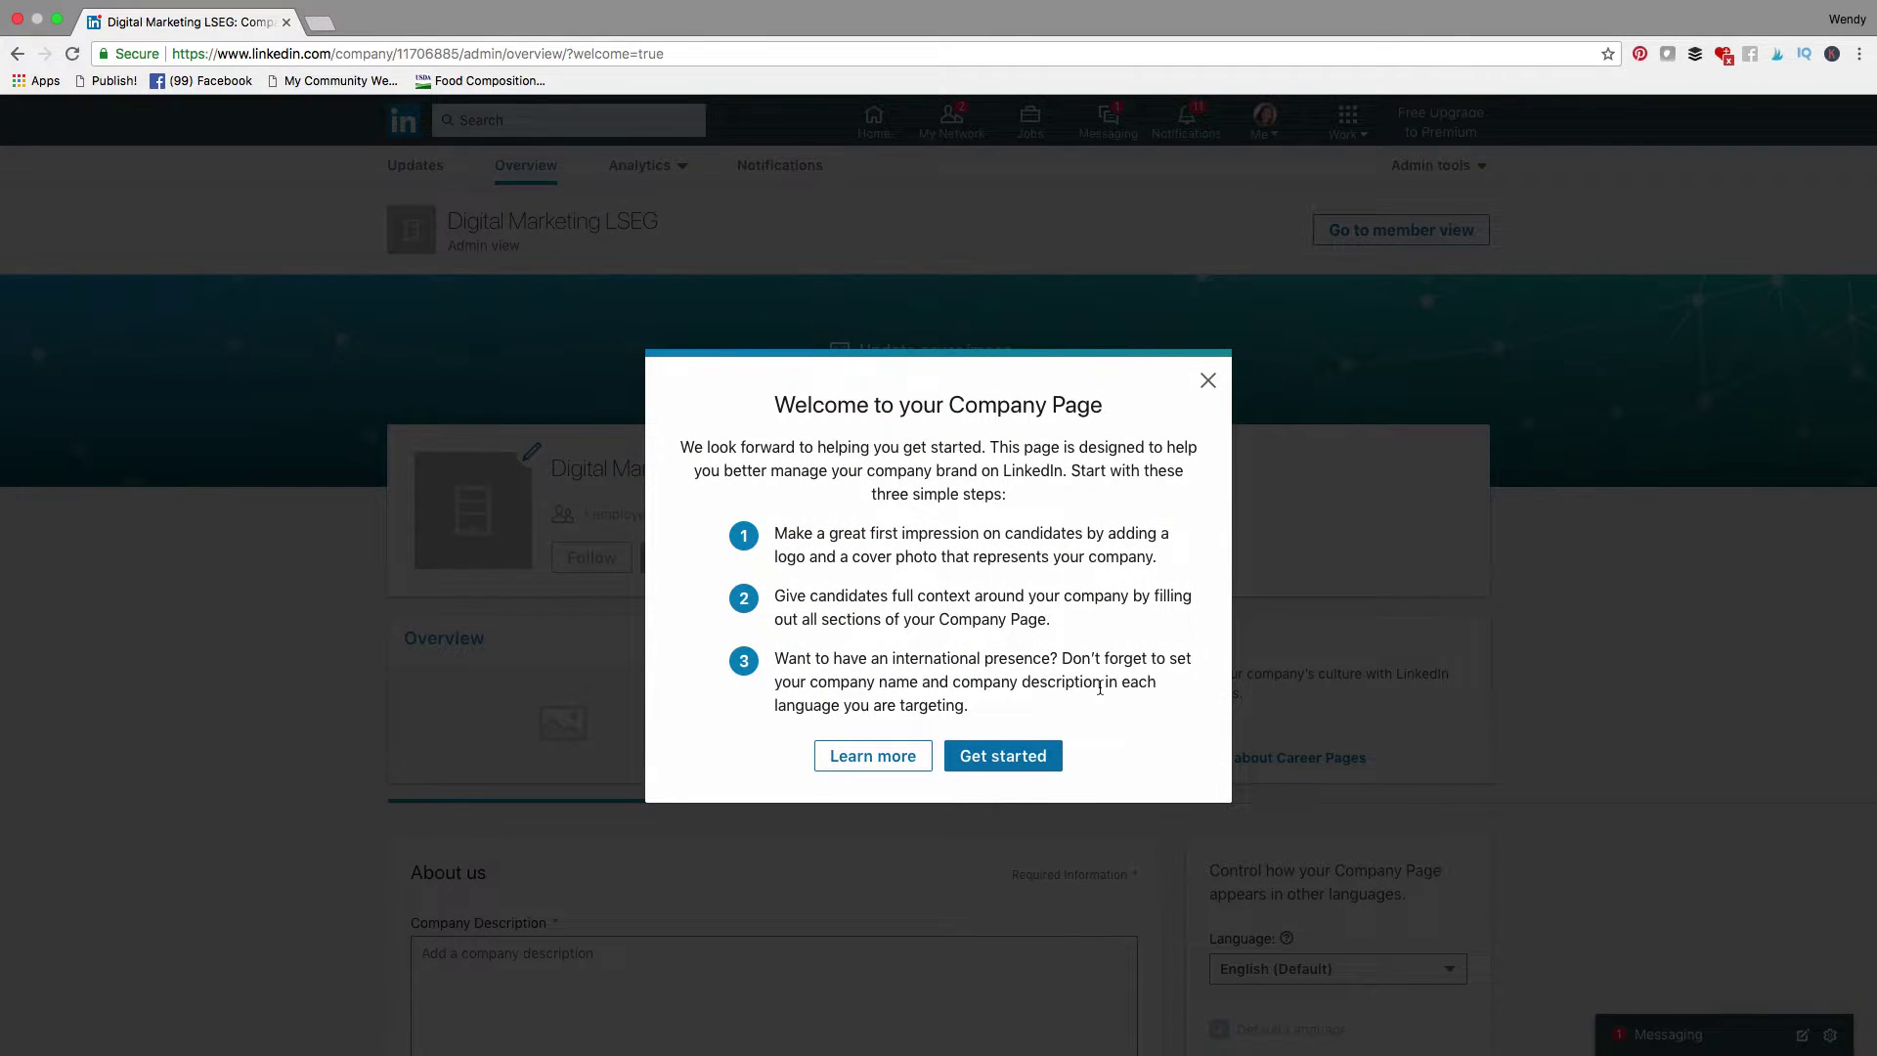
# Dismiss the company page welcome and choose Upload logo from the logo's edit menu.
pyautogui.click(1020, 766)
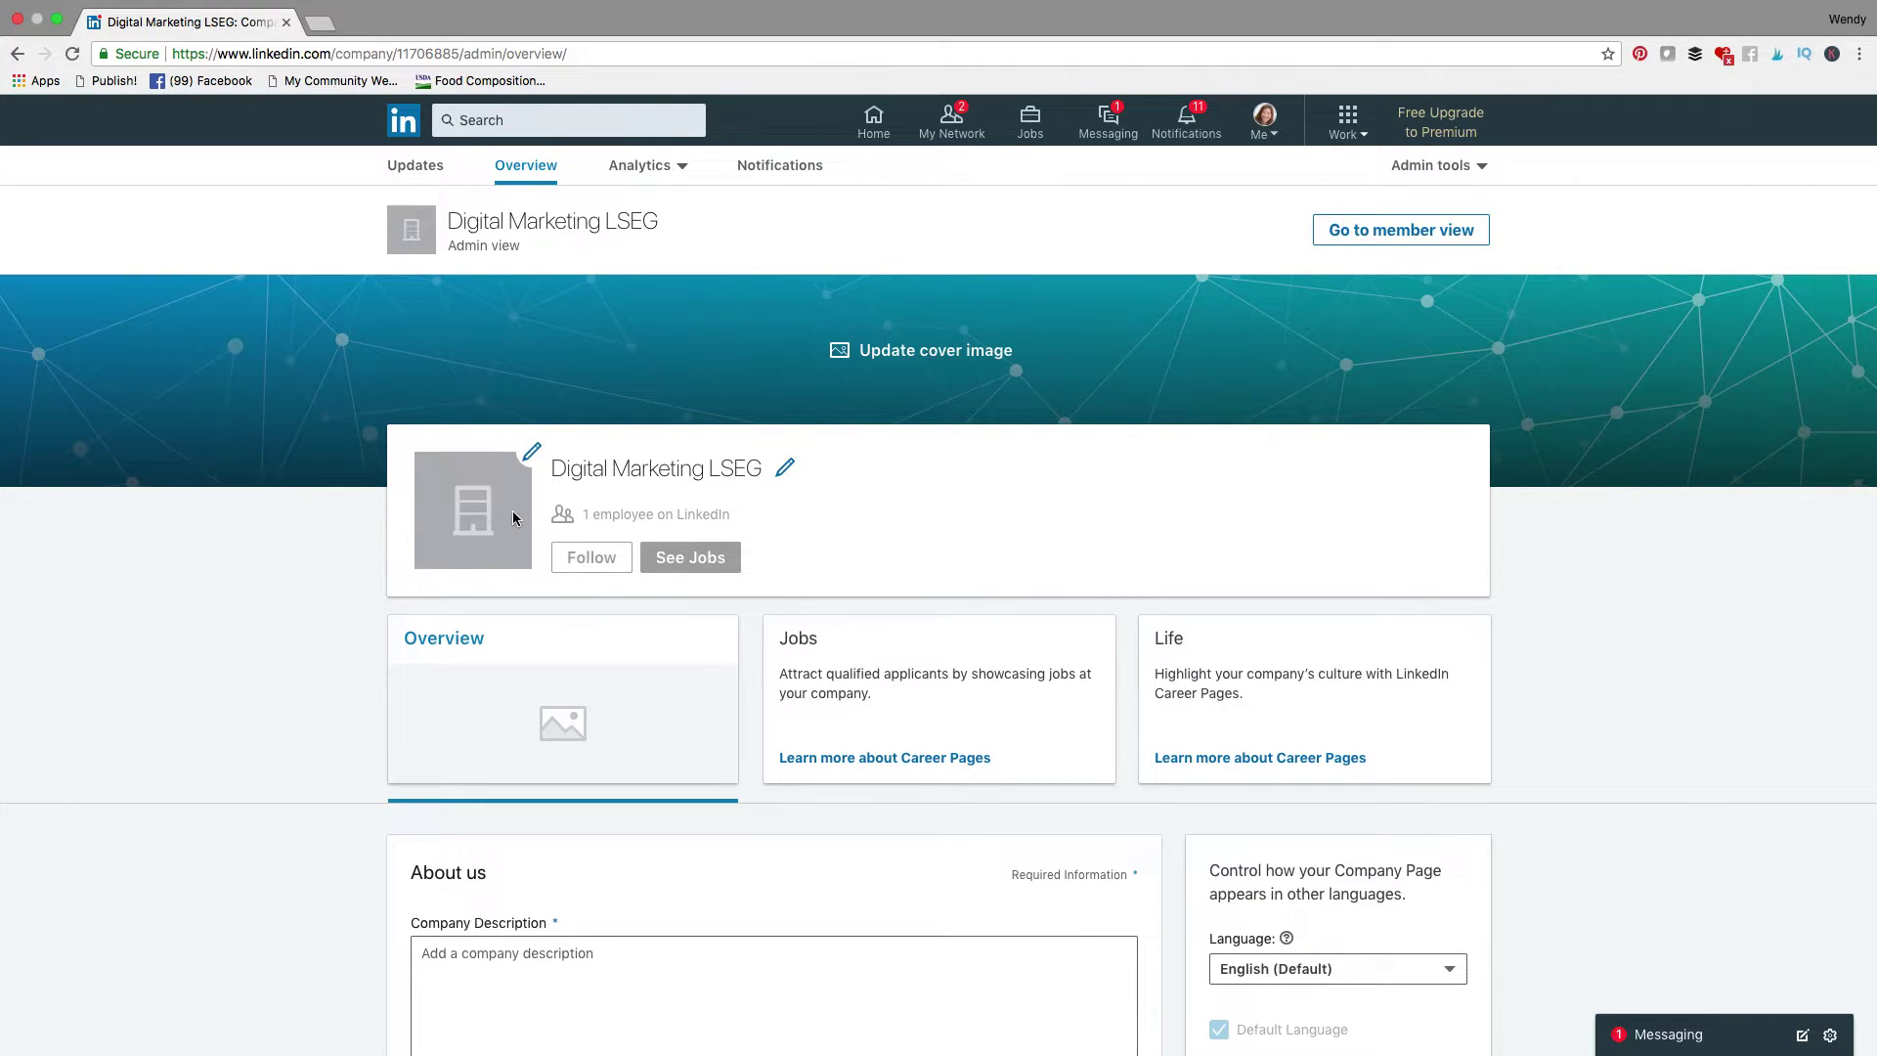
pyautogui.click(531, 453)
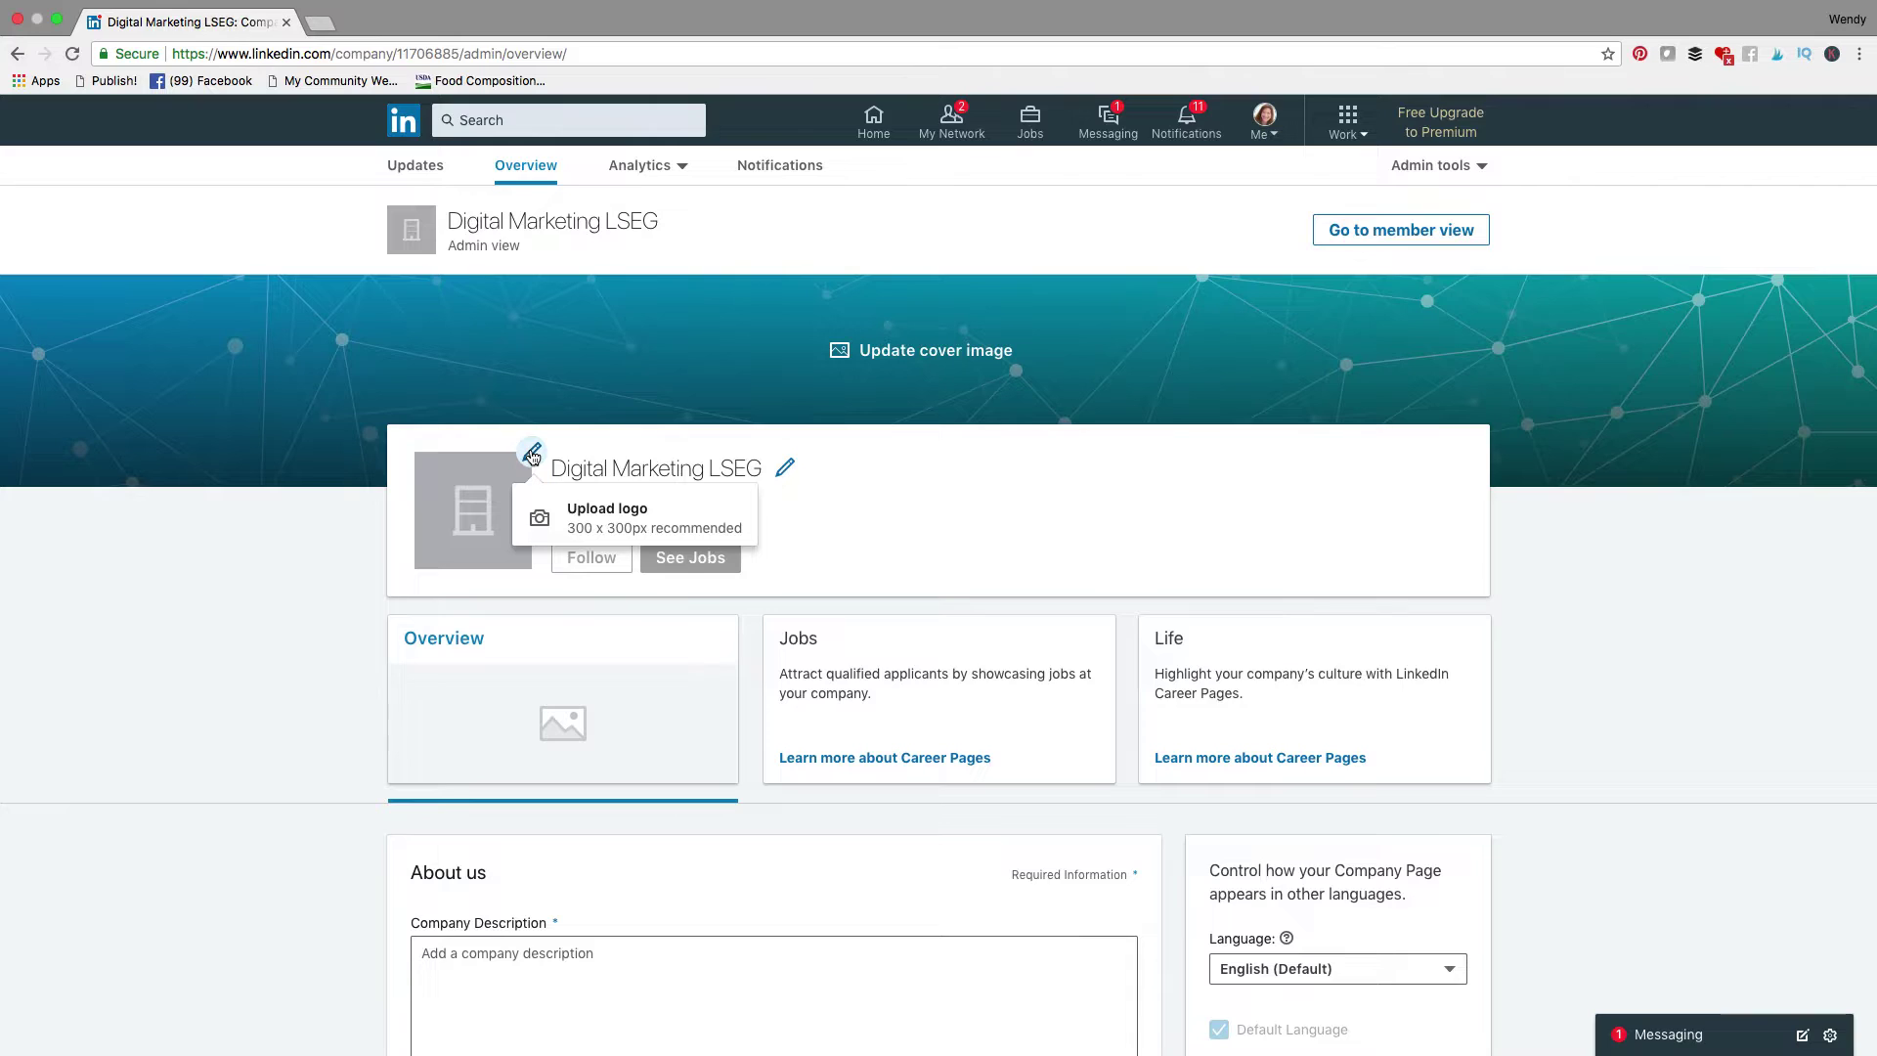
pyautogui.click(597, 509)
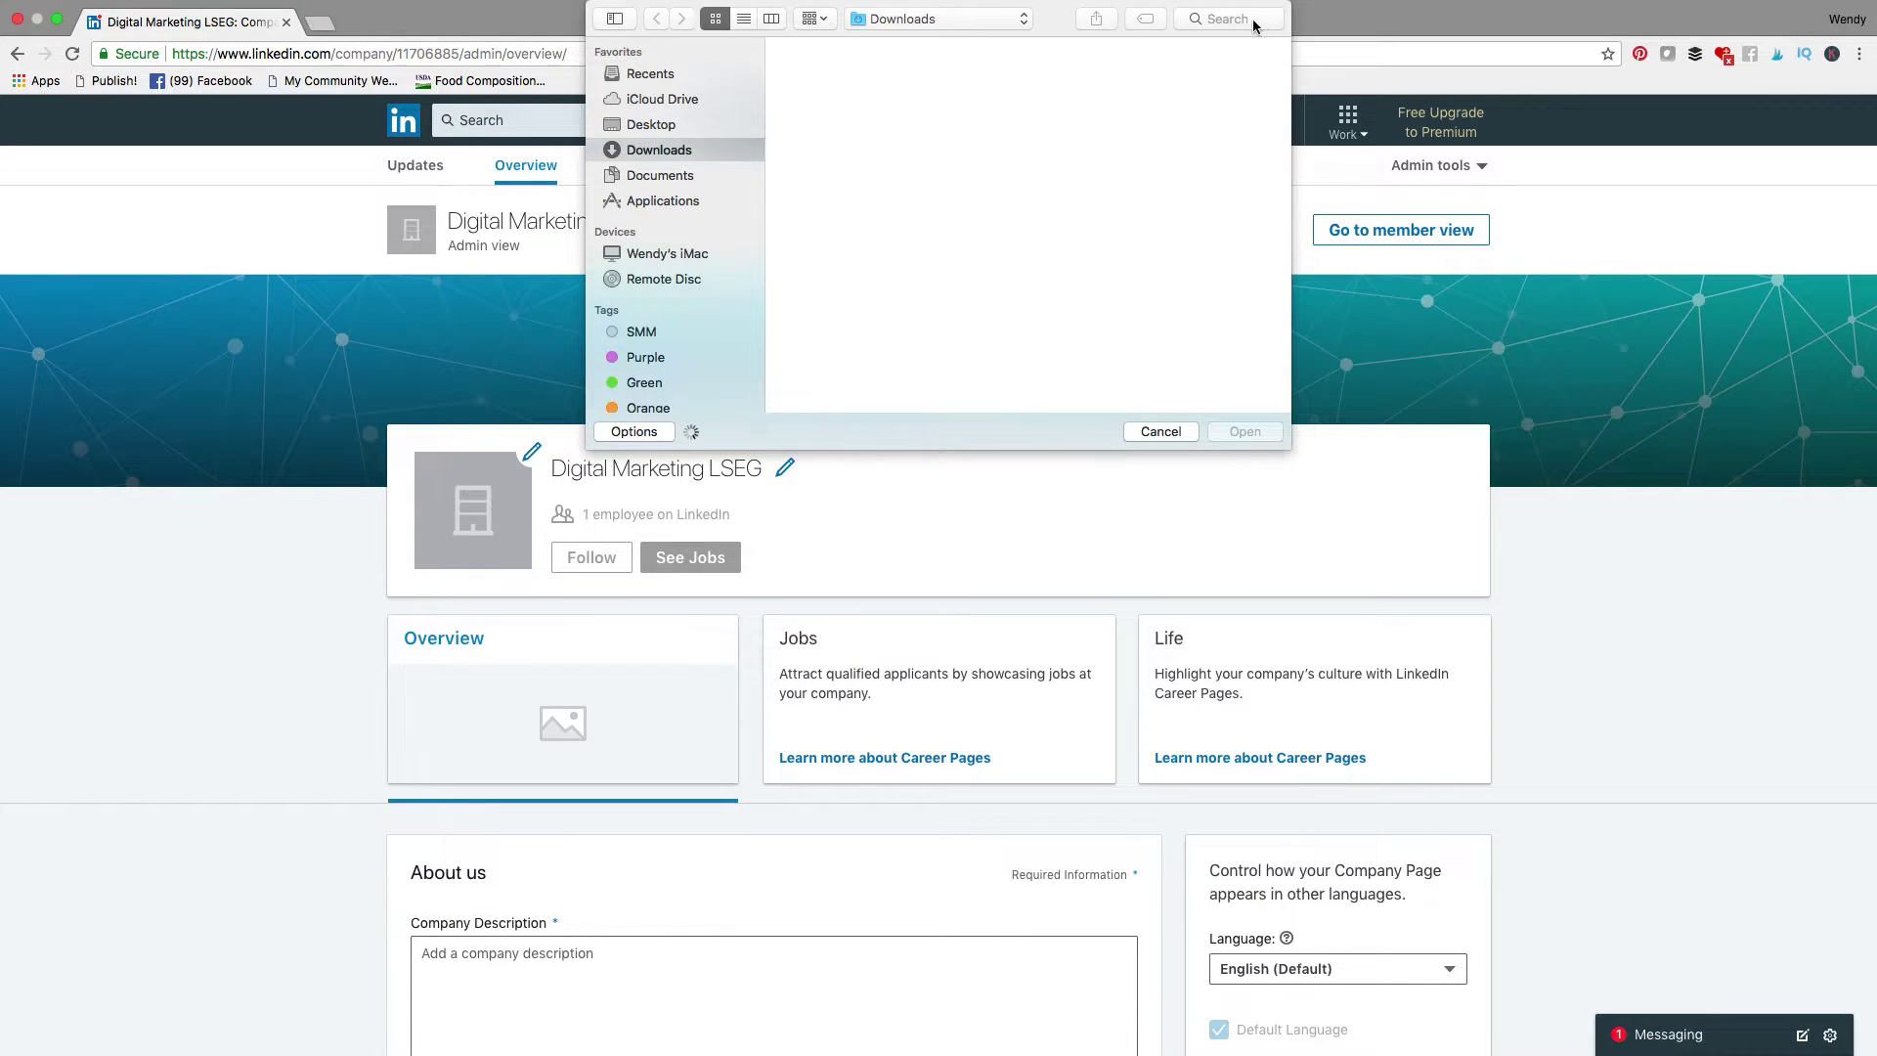
# Search the file chooser for 'lseg', then clear the search back to Downloads.
pyautogui.click(1250, 20)
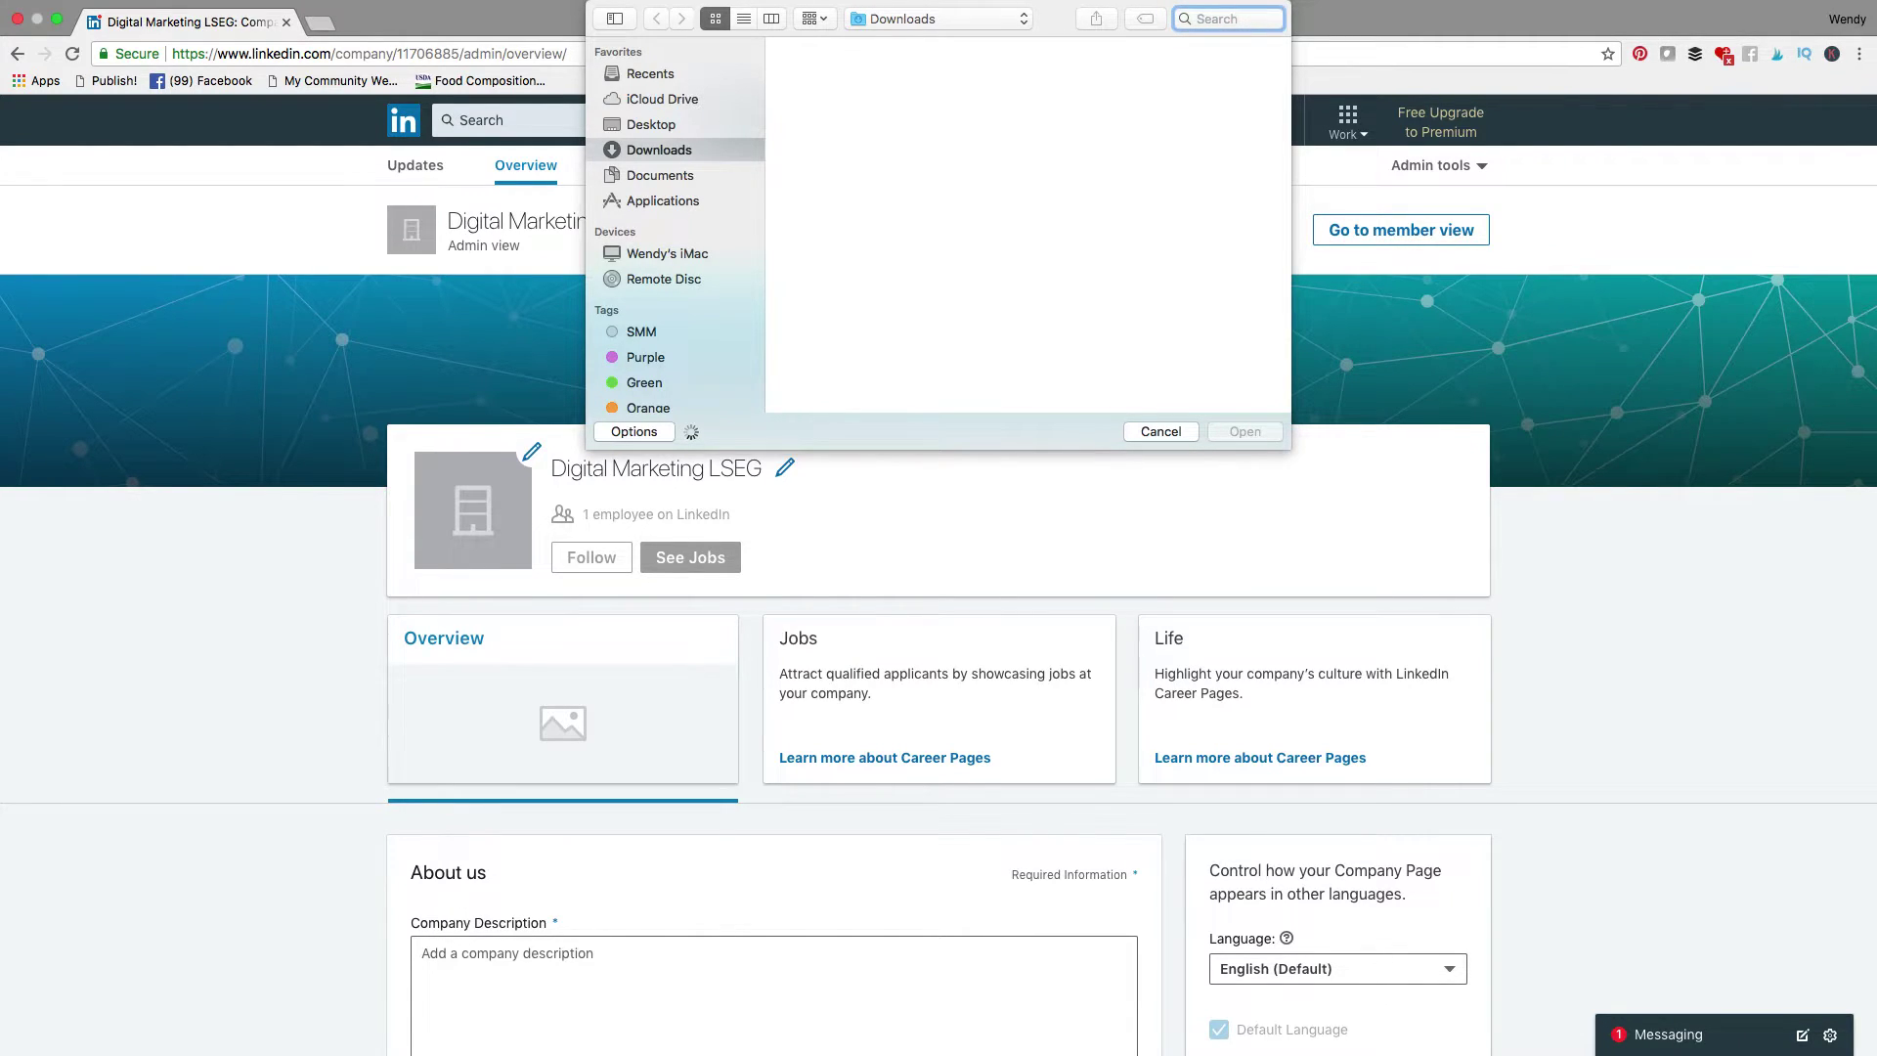
pyautogui.write('lseg')
pyautogui.press('Return')
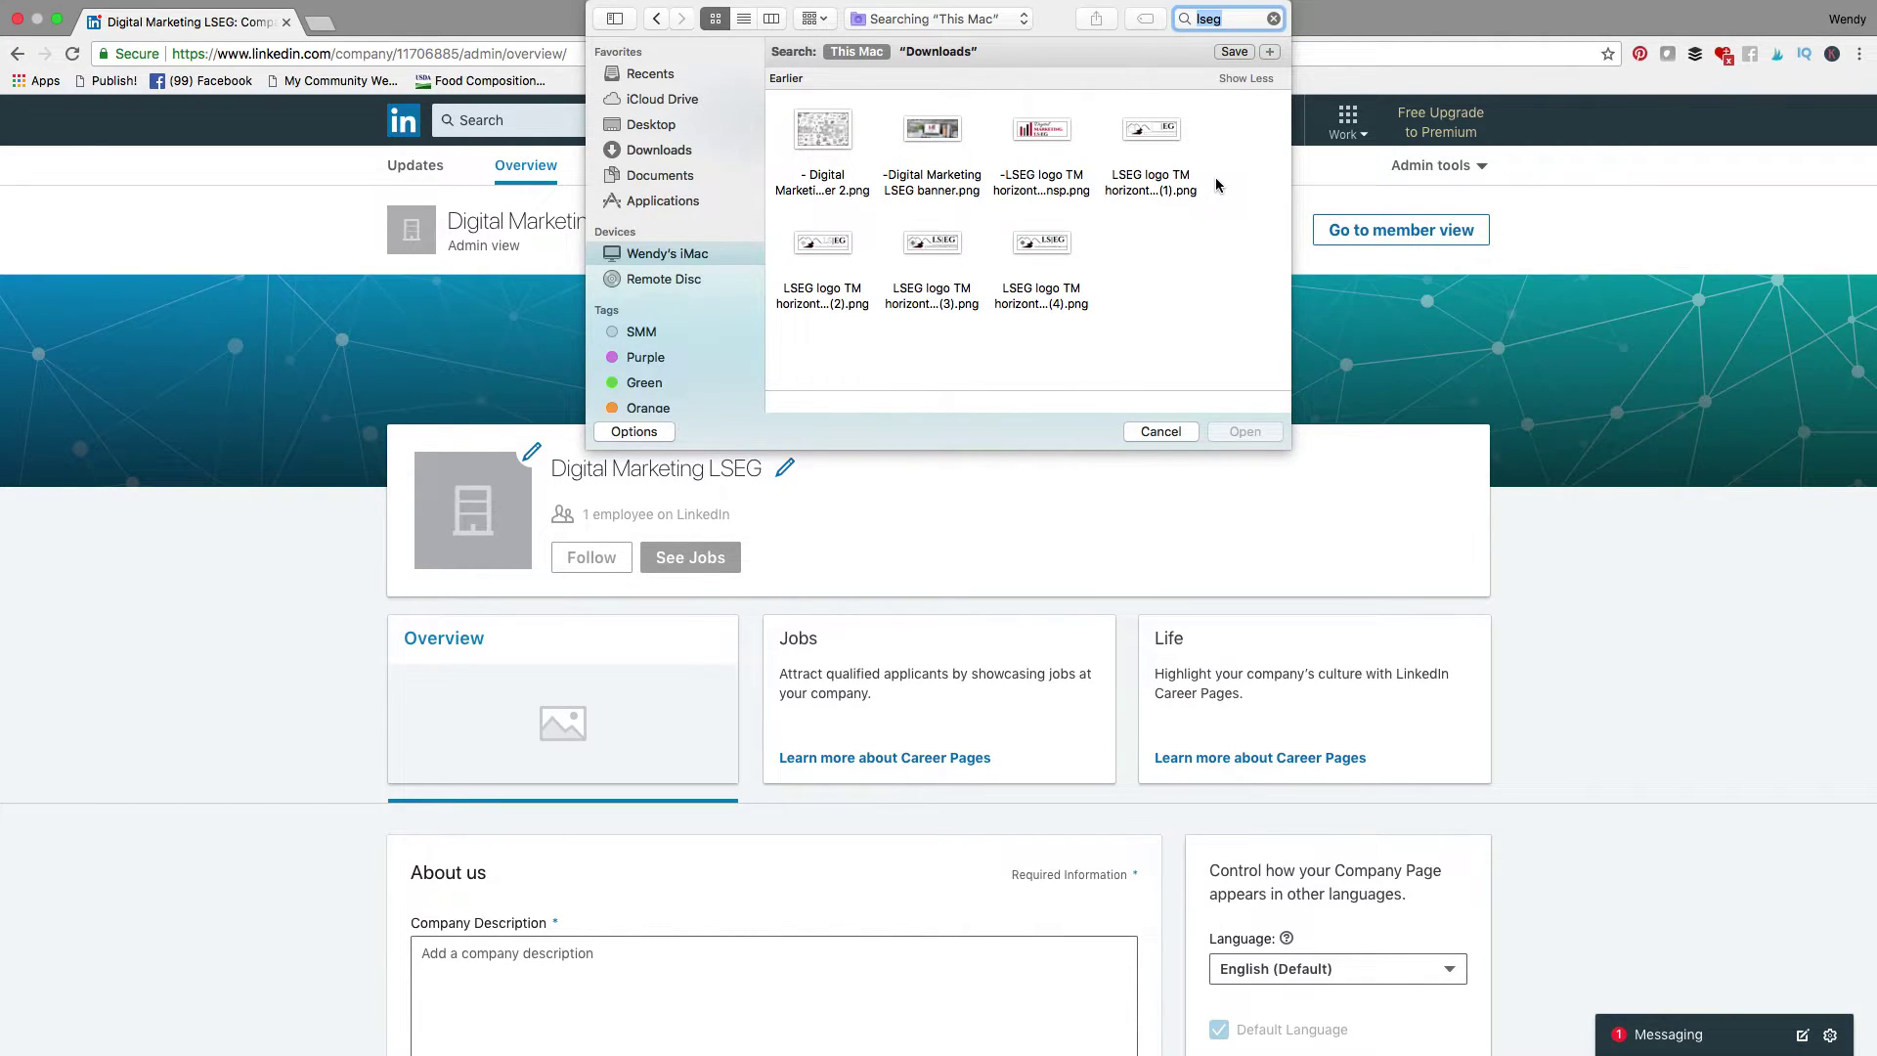
pyautogui.click(1275, 20)
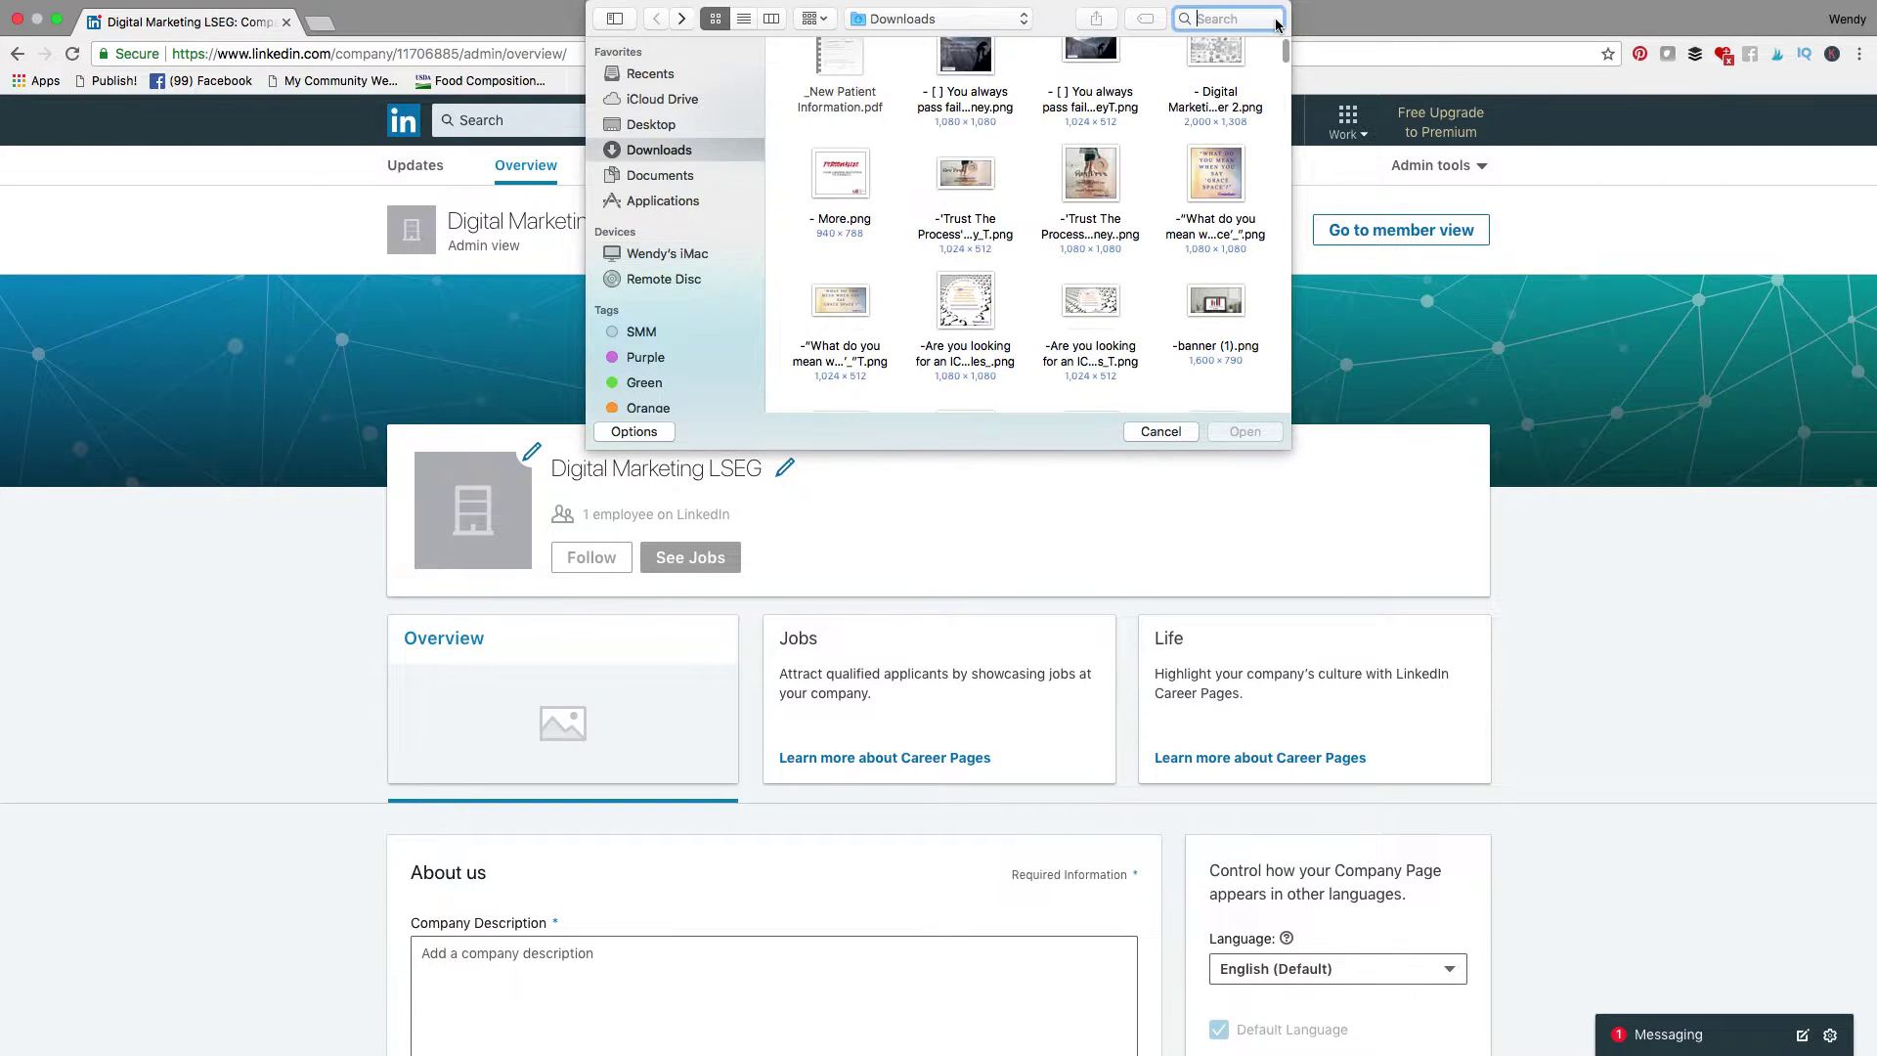
# Find and select LS%2FEG (10).png in the Downloads list.
pyautogui.scroll(-15, 1050, 290)
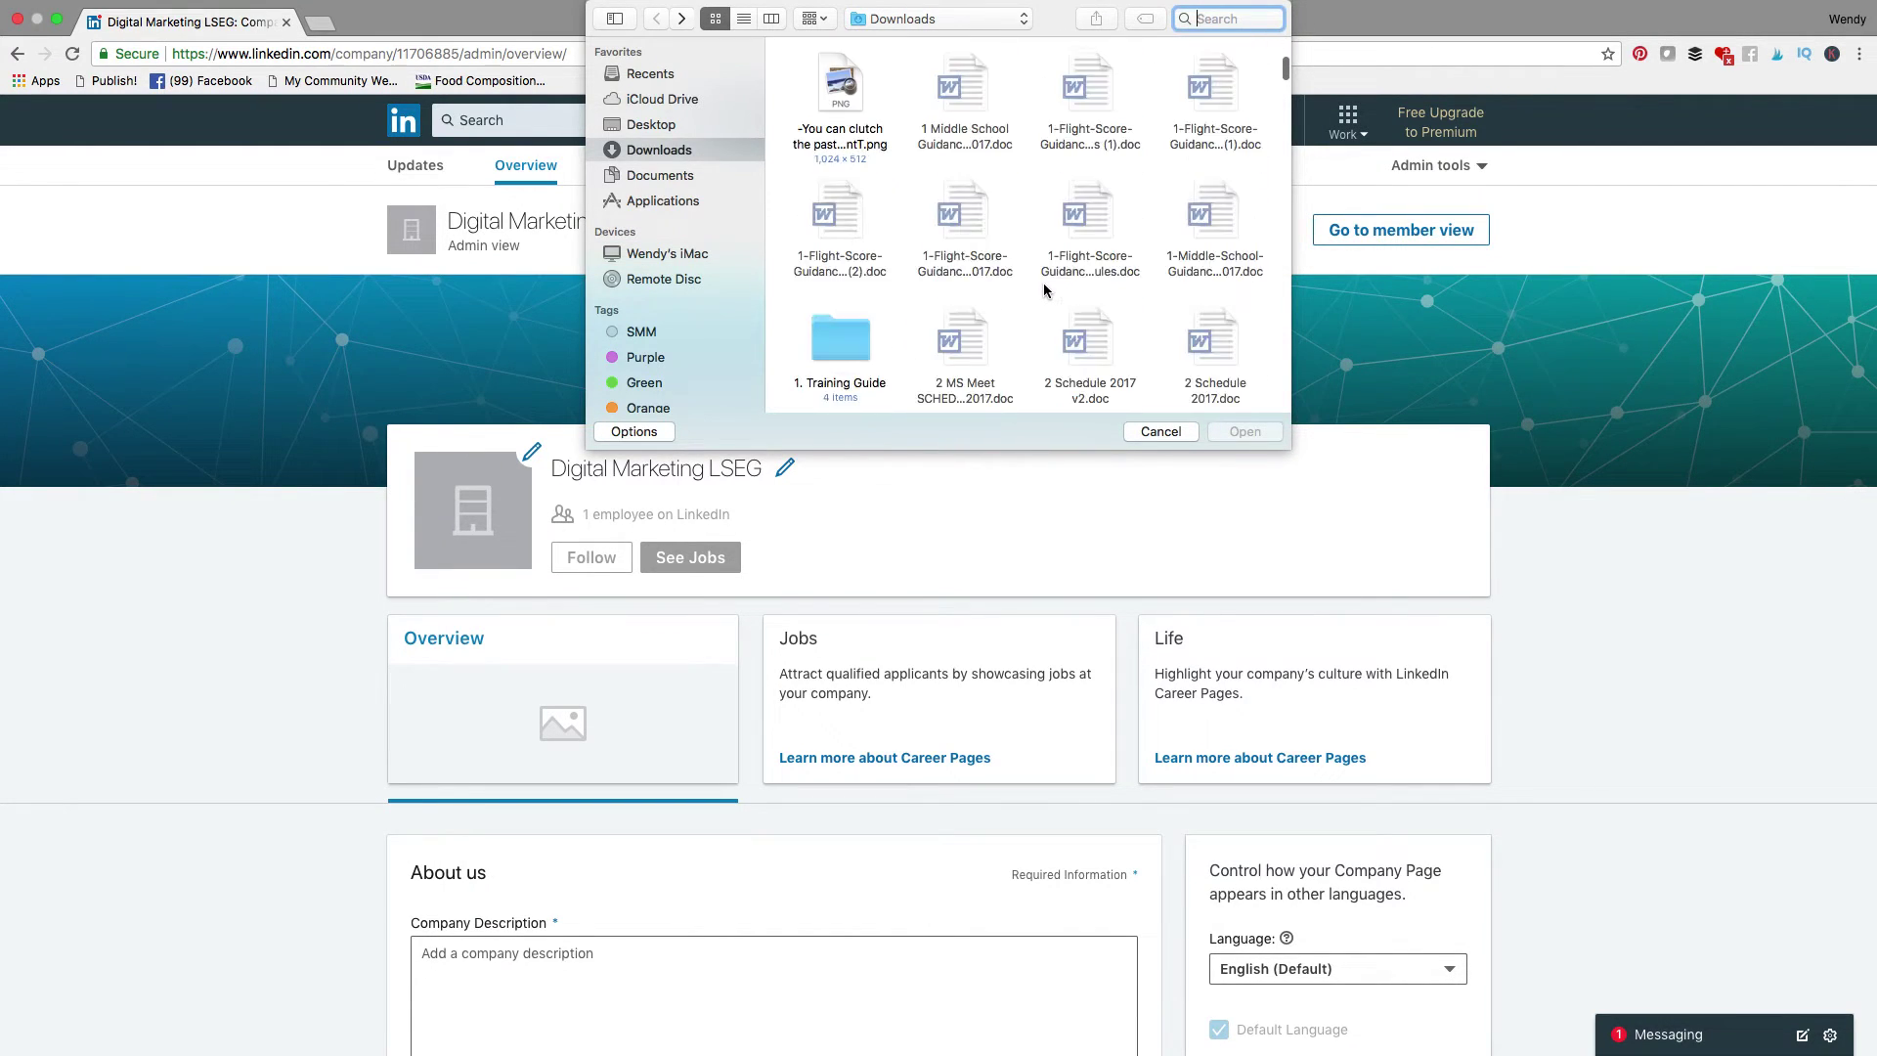
pyautogui.scroll(-10, 1051, 290)
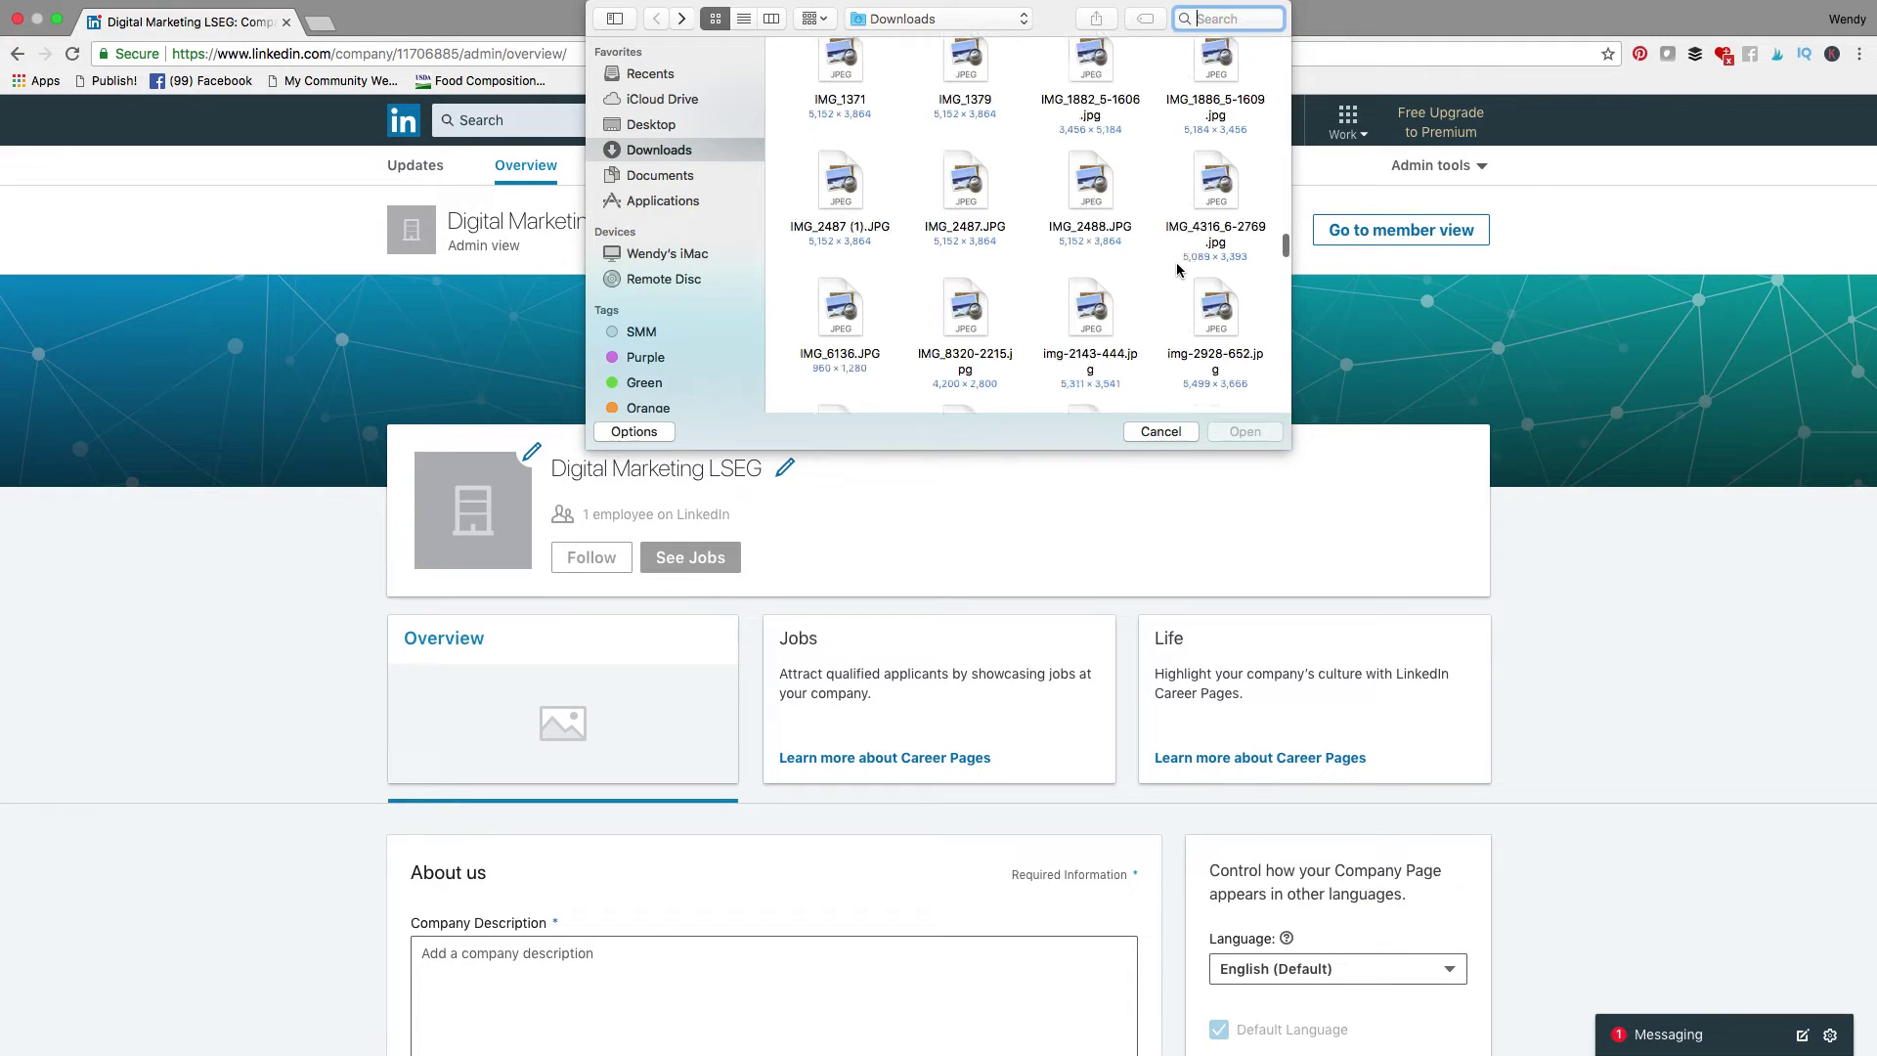
pyautogui.scroll(-3, 1176, 262)
pyautogui.scroll(-5, 1175, 266)
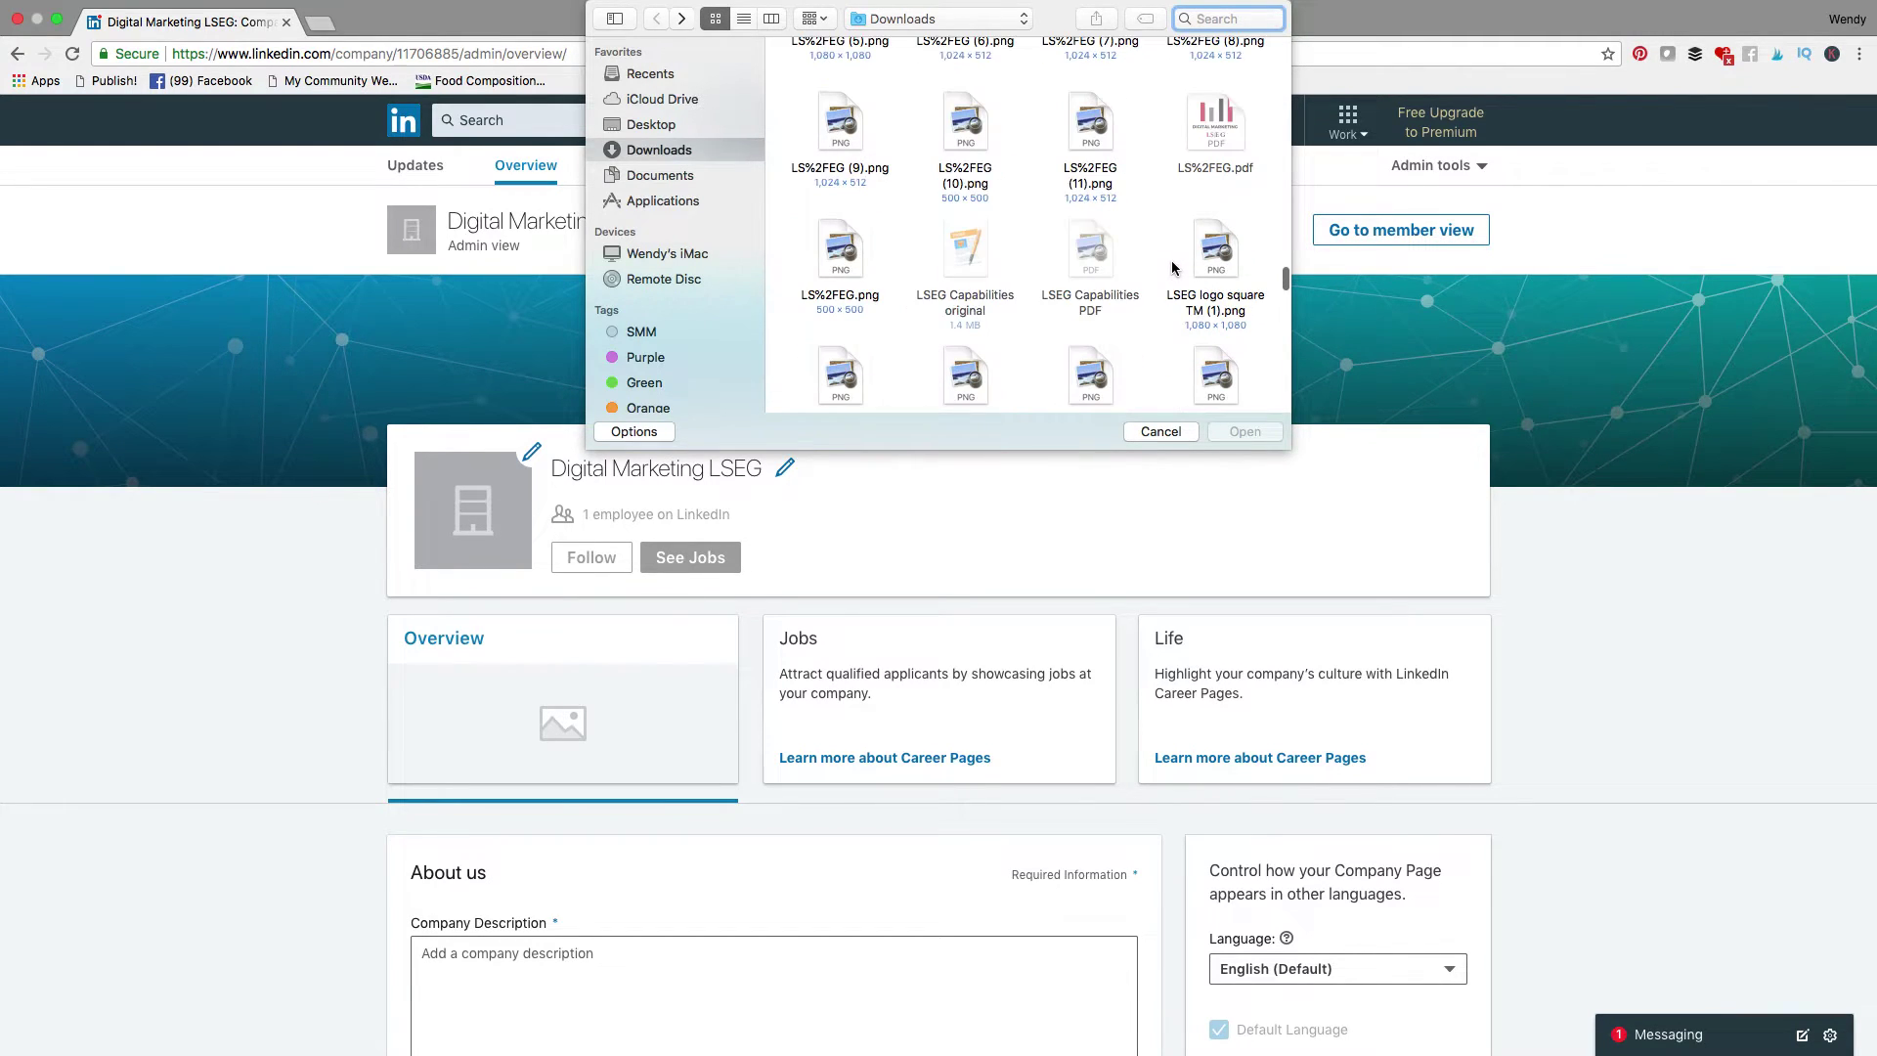
pyautogui.scroll(-5, 1172, 269)
pyautogui.scroll(5, 1172, 269)
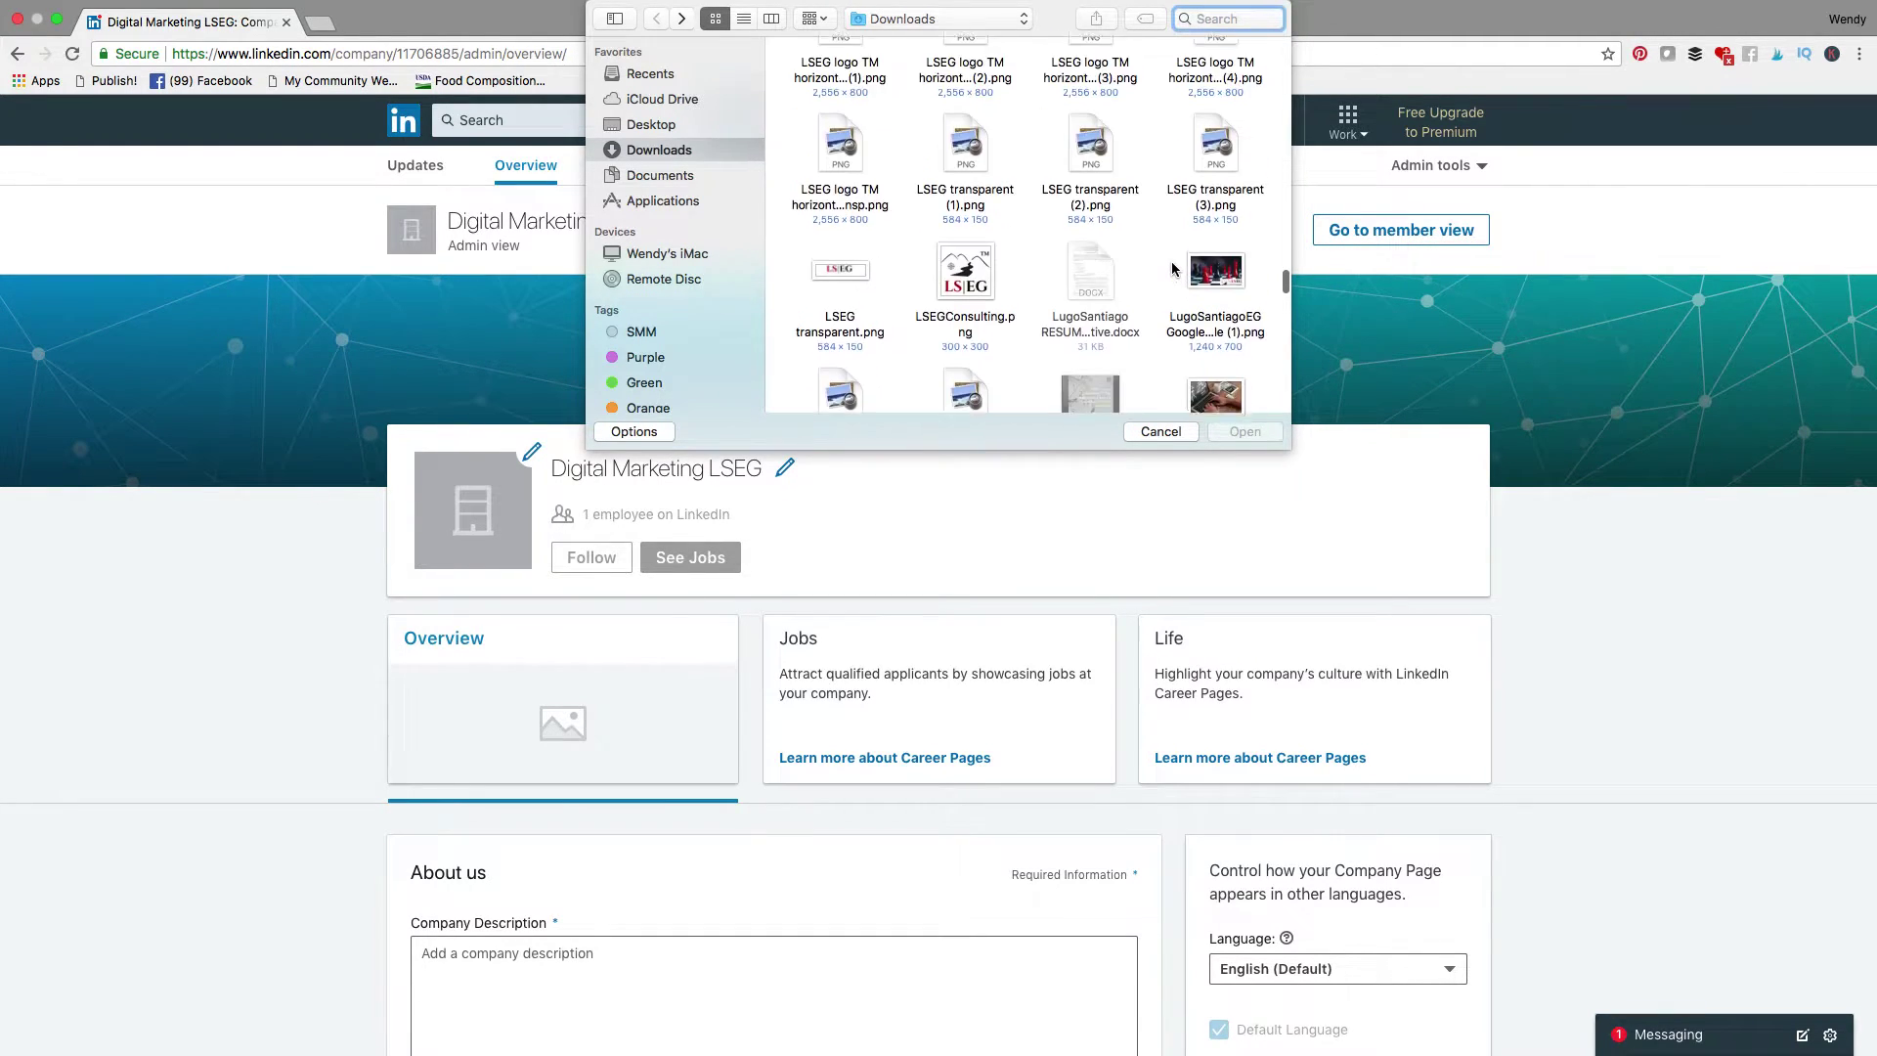
pyautogui.scroll(3, 1172, 269)
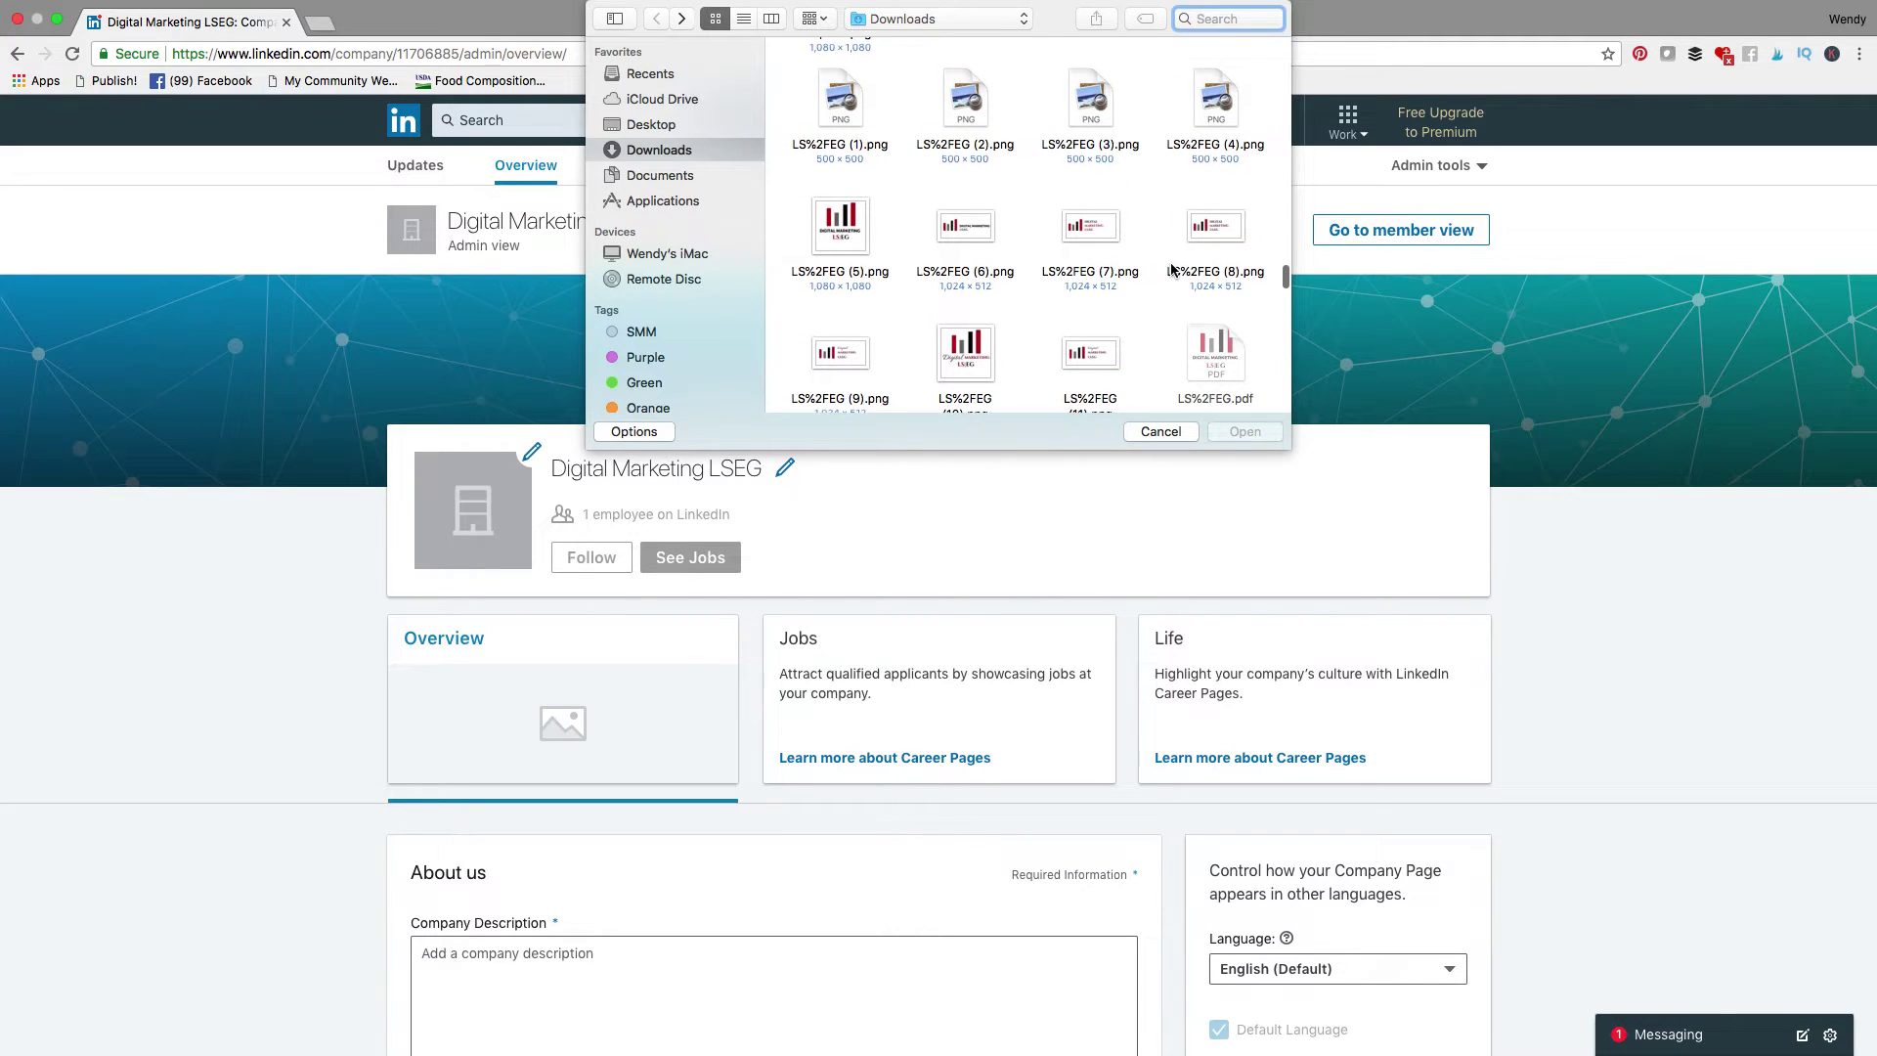
pyautogui.scroll(-2, 1170, 269)
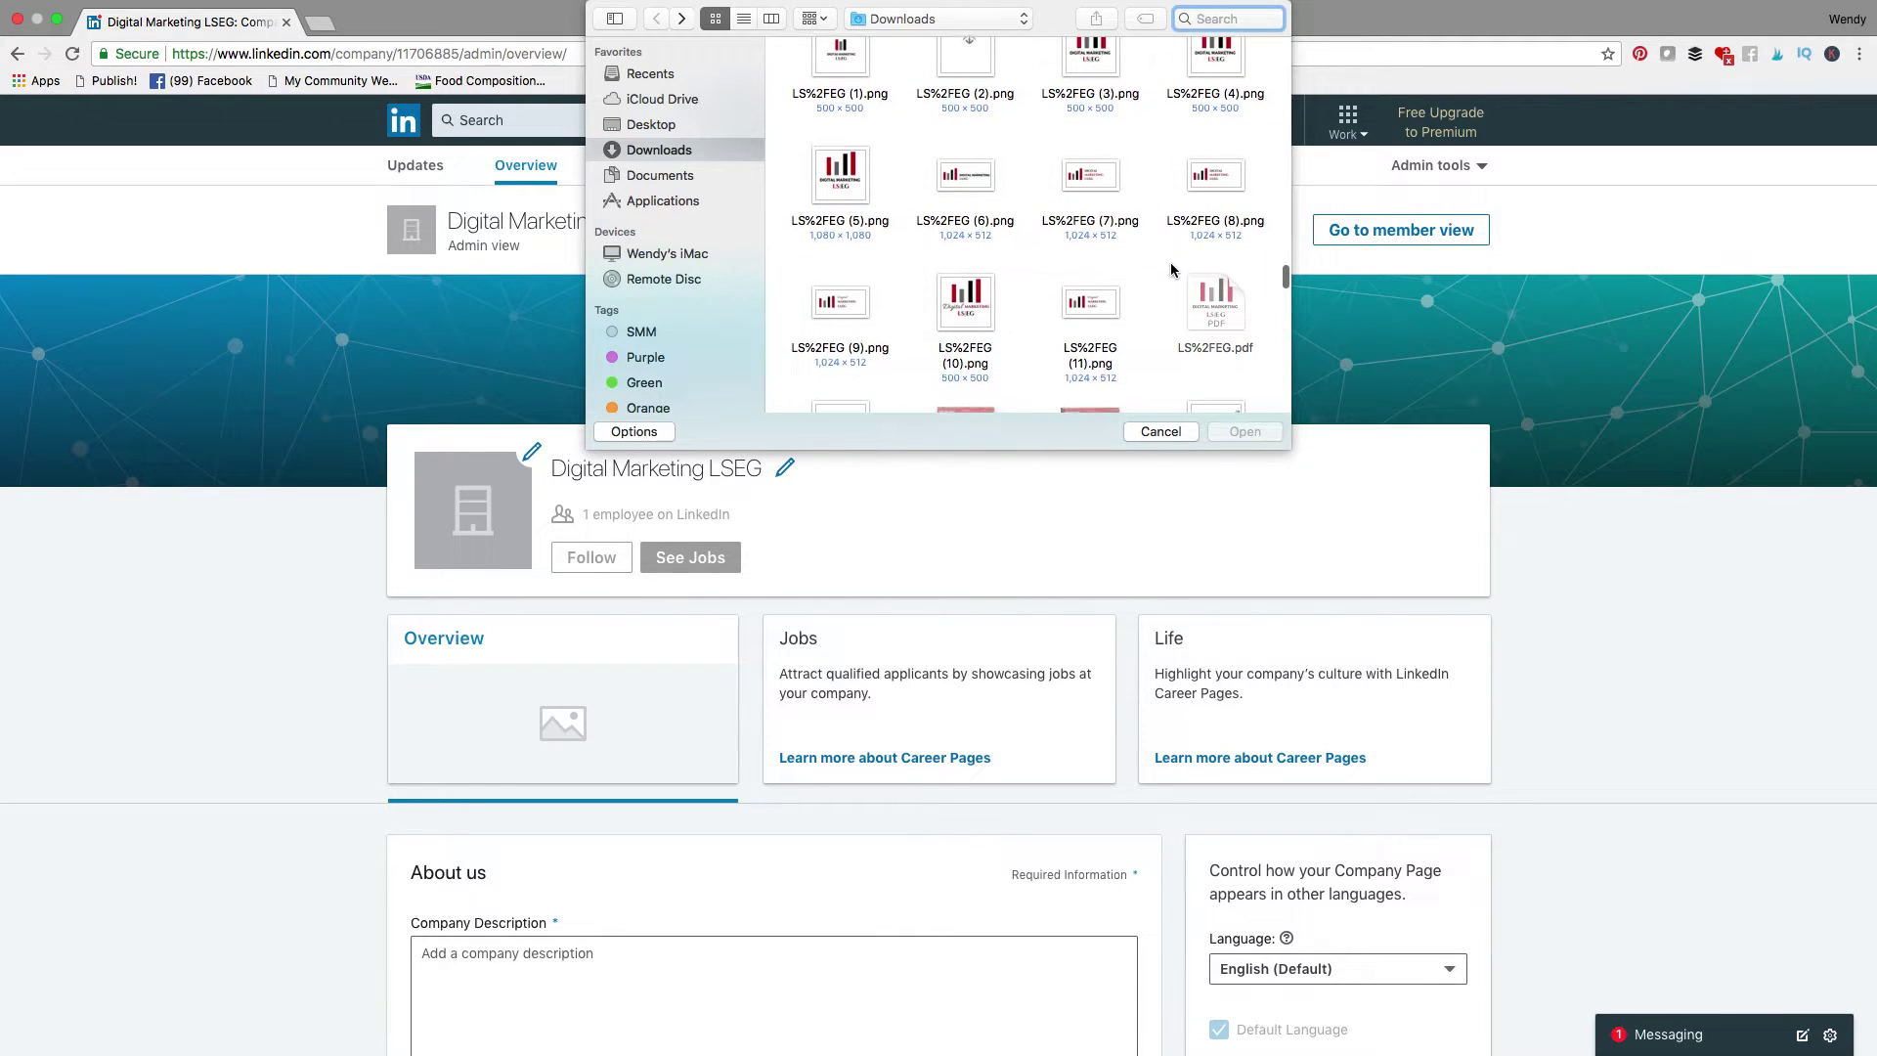
pyautogui.scroll(1, 975, 282)
pyautogui.click(977, 283)
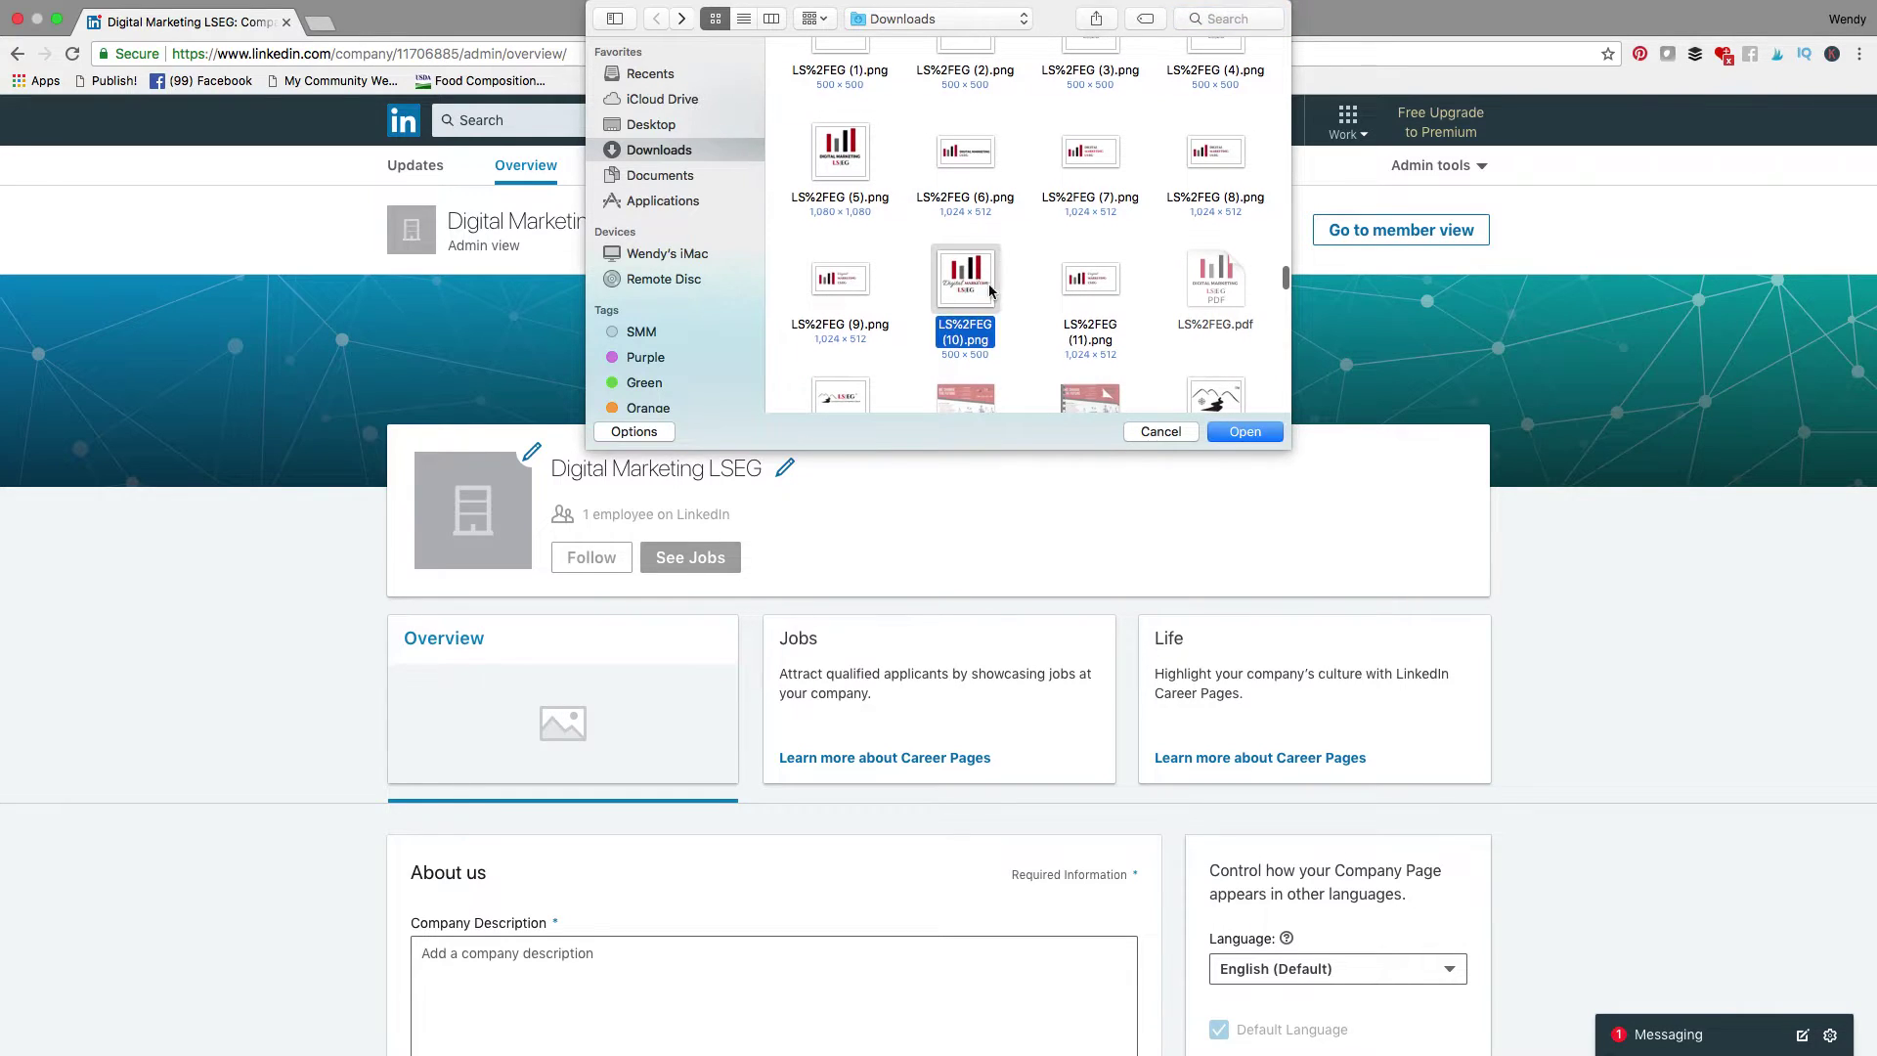
# Upload the bar-chart logo, try publishing, dismiss the cannot-save error, and start adding a location.
pyautogui.click(1271, 433)
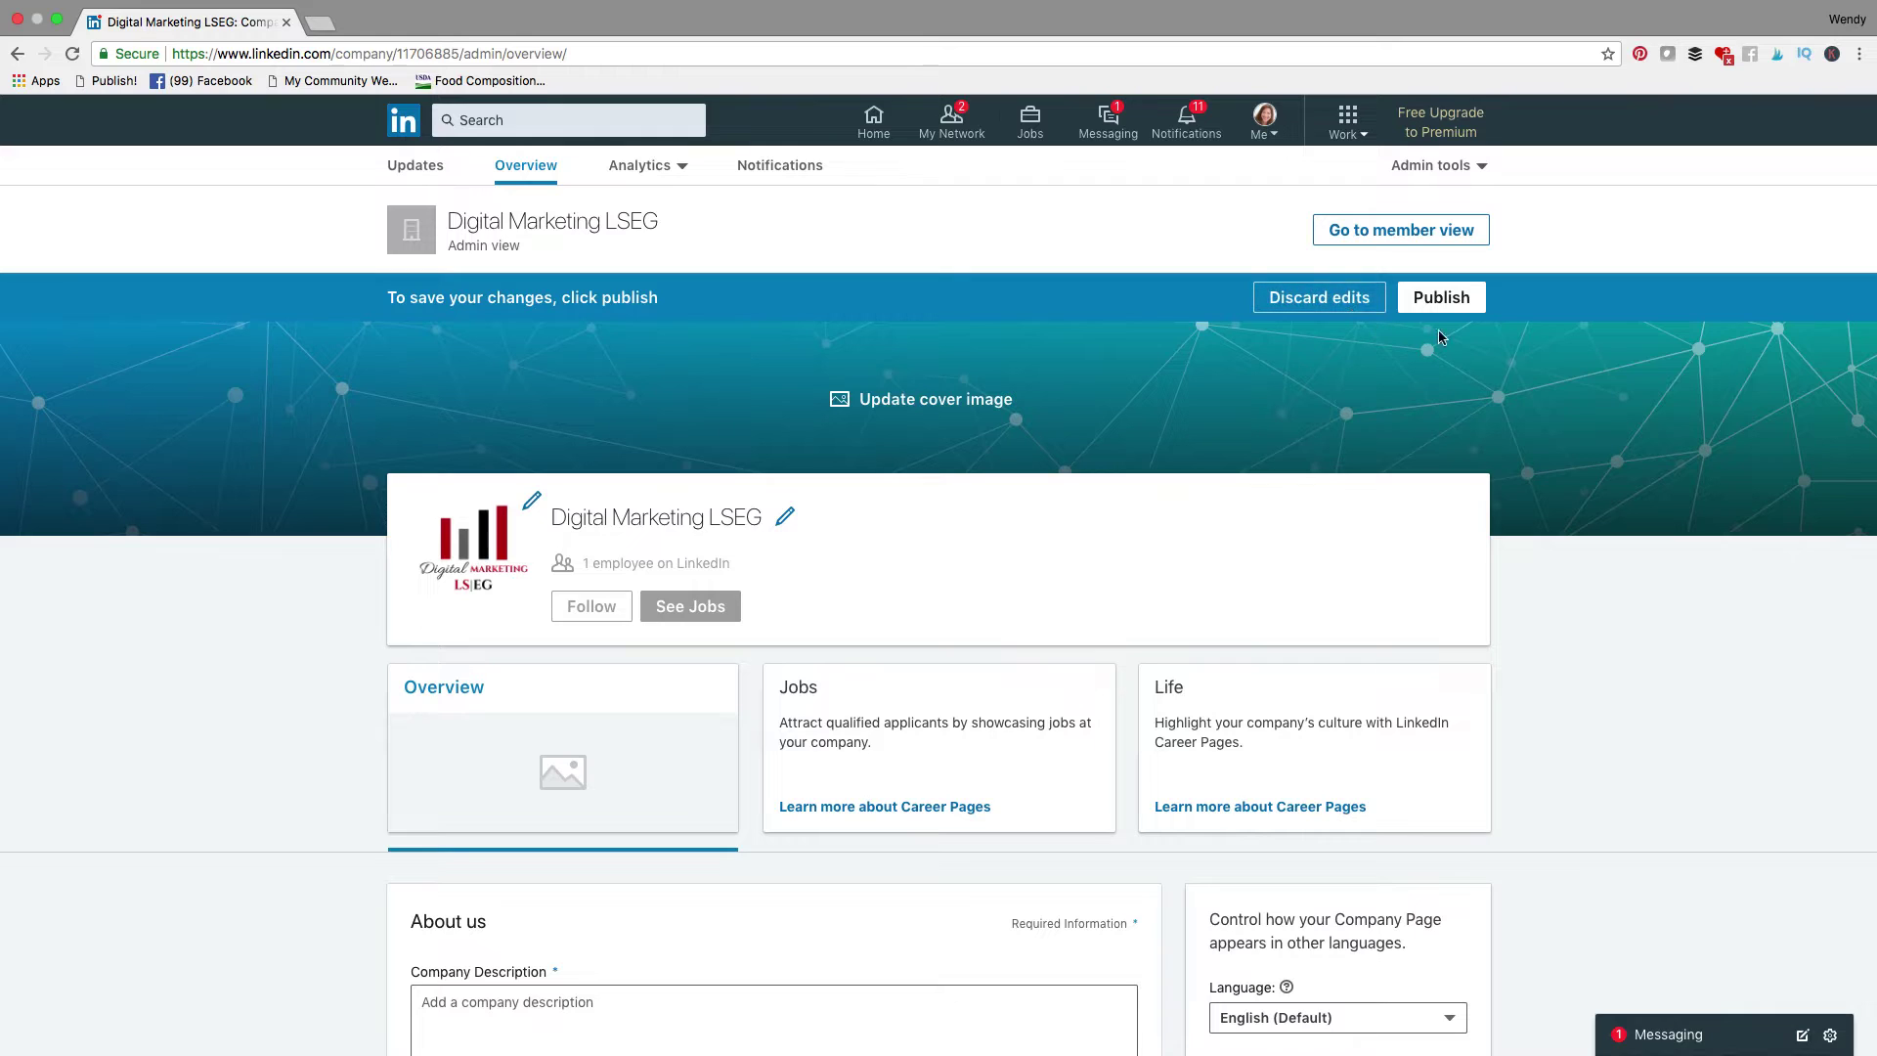
pyautogui.click(1441, 297)
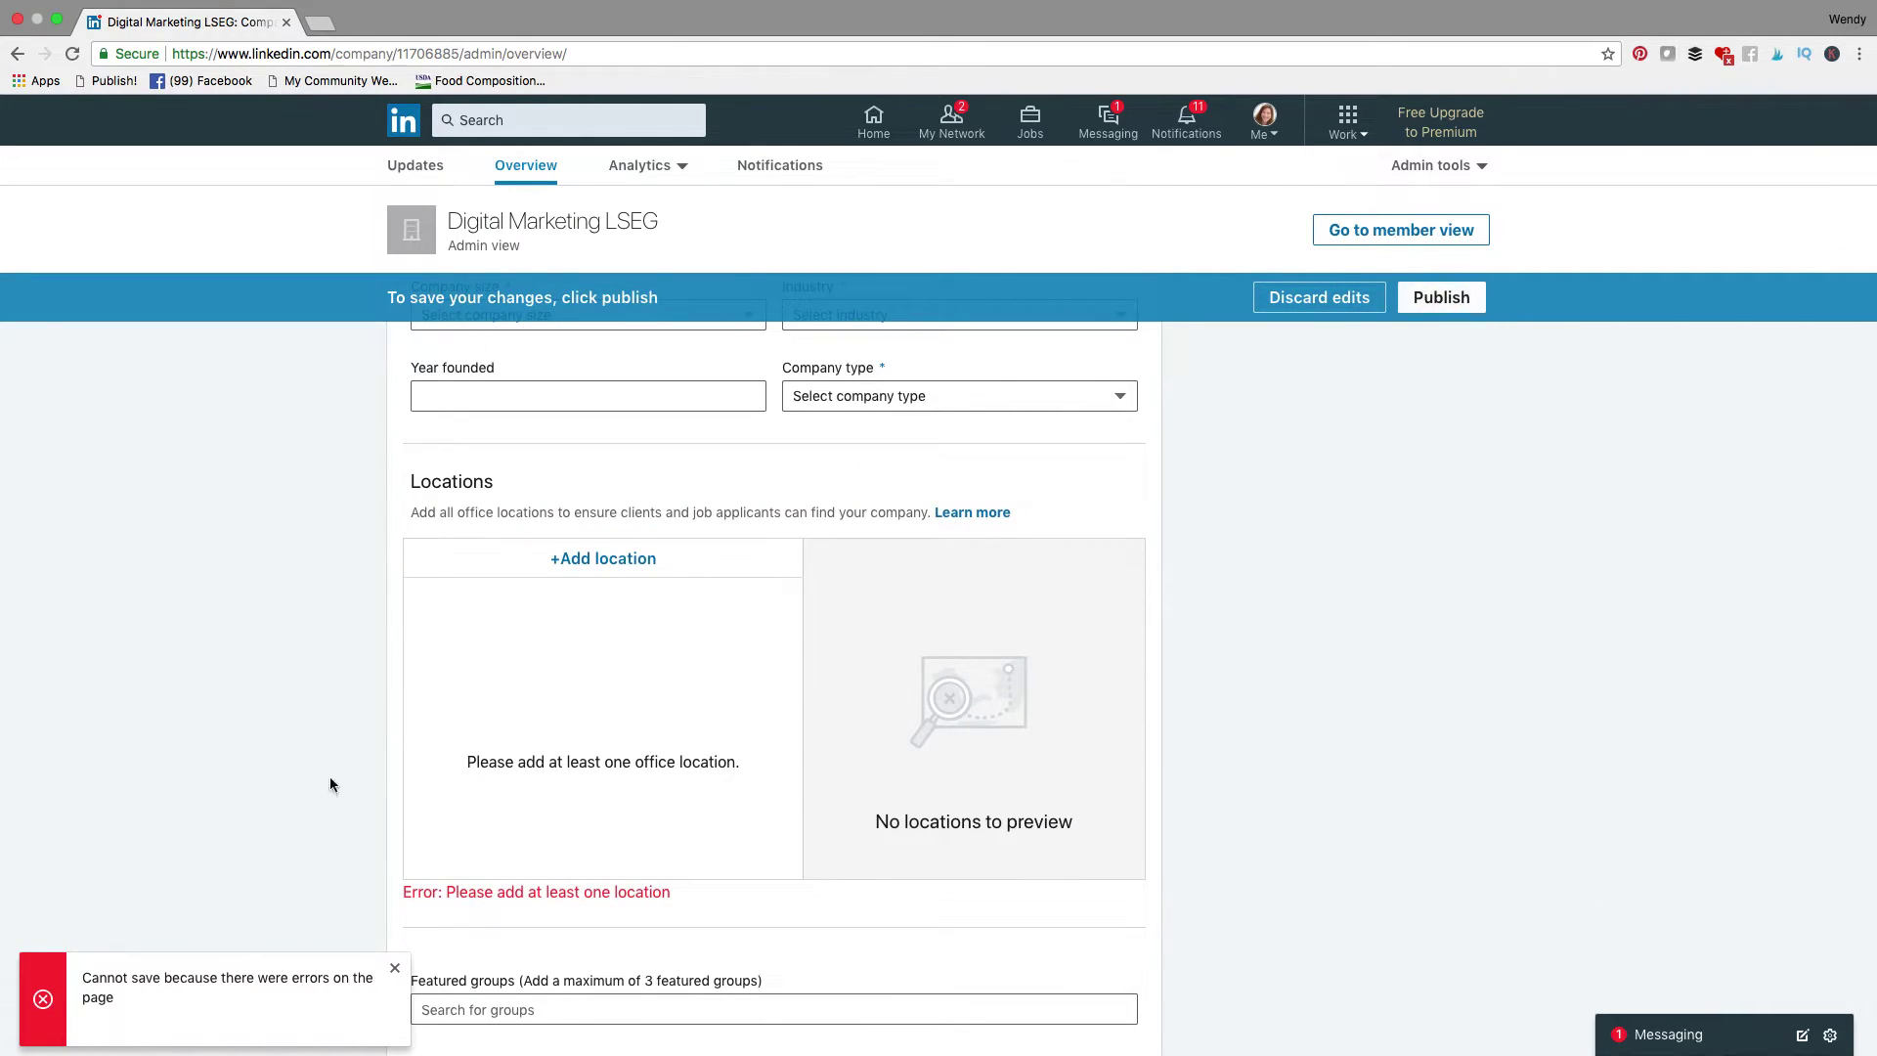
pyautogui.click(391, 966)
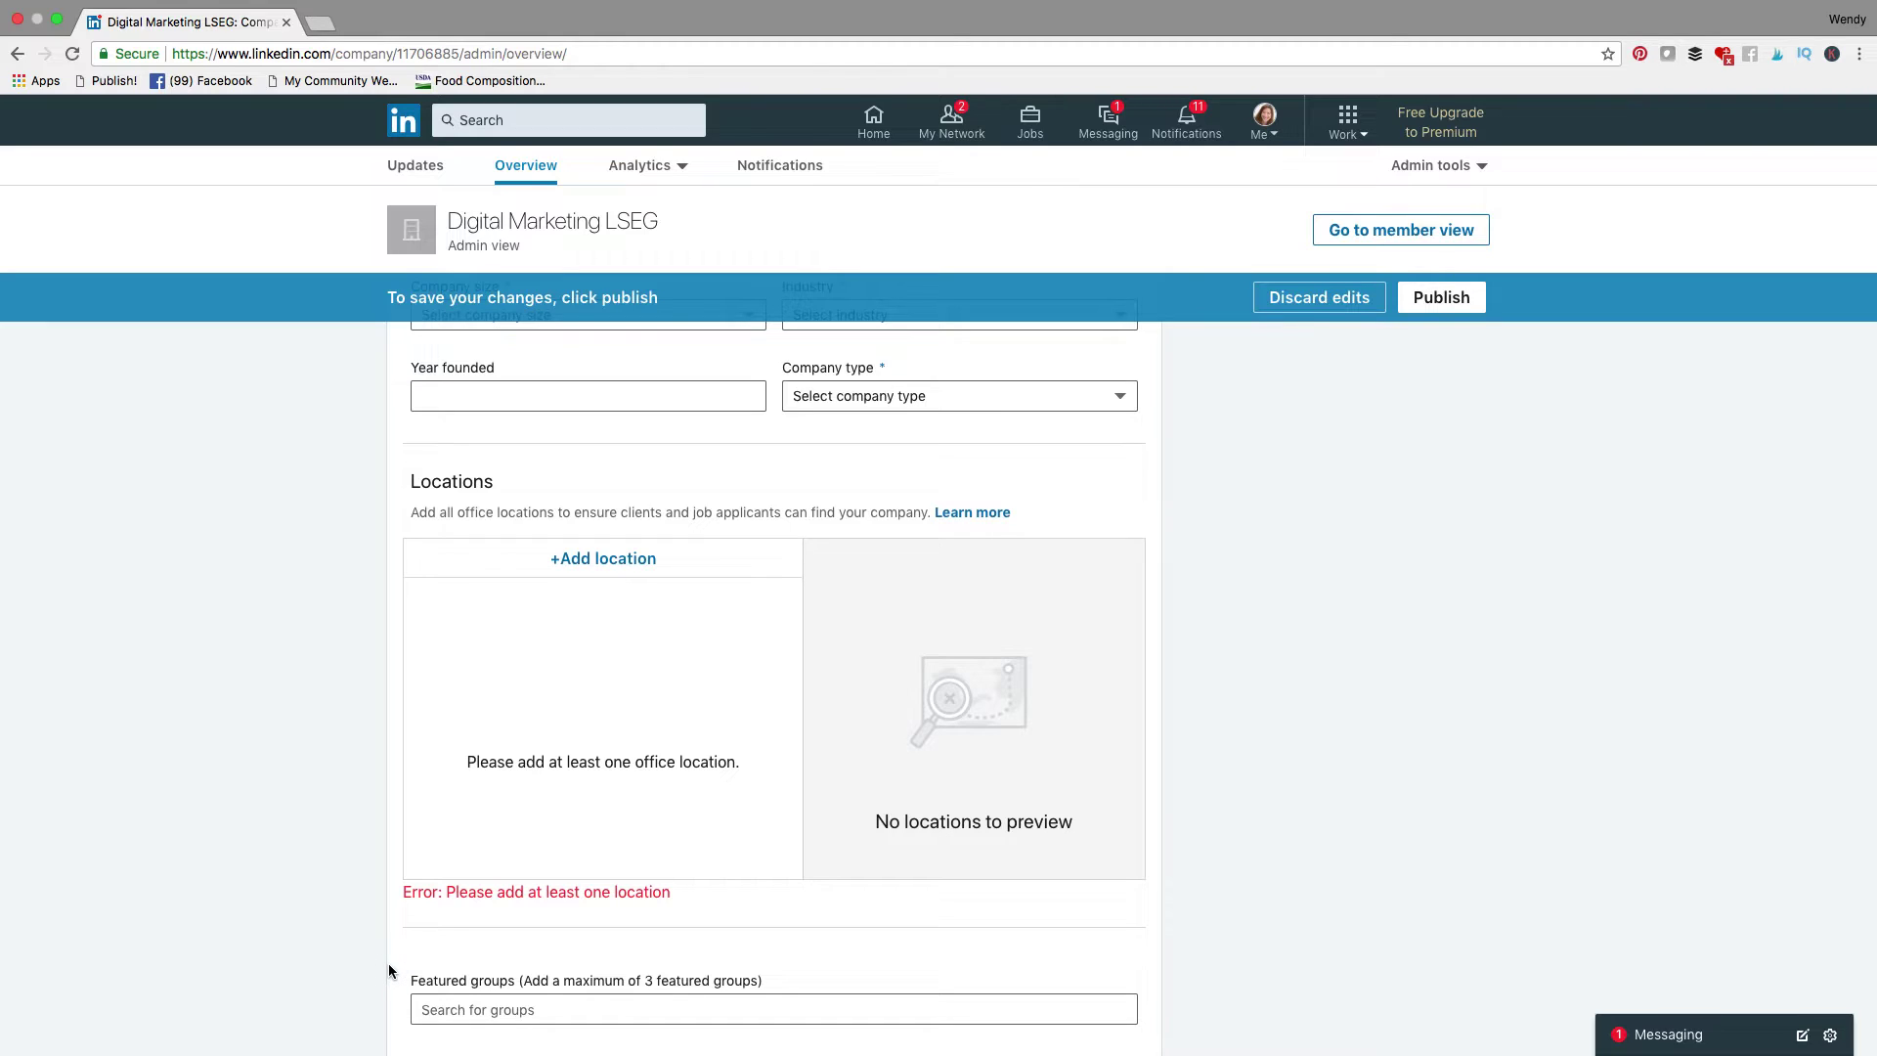
pyautogui.click(575, 559)
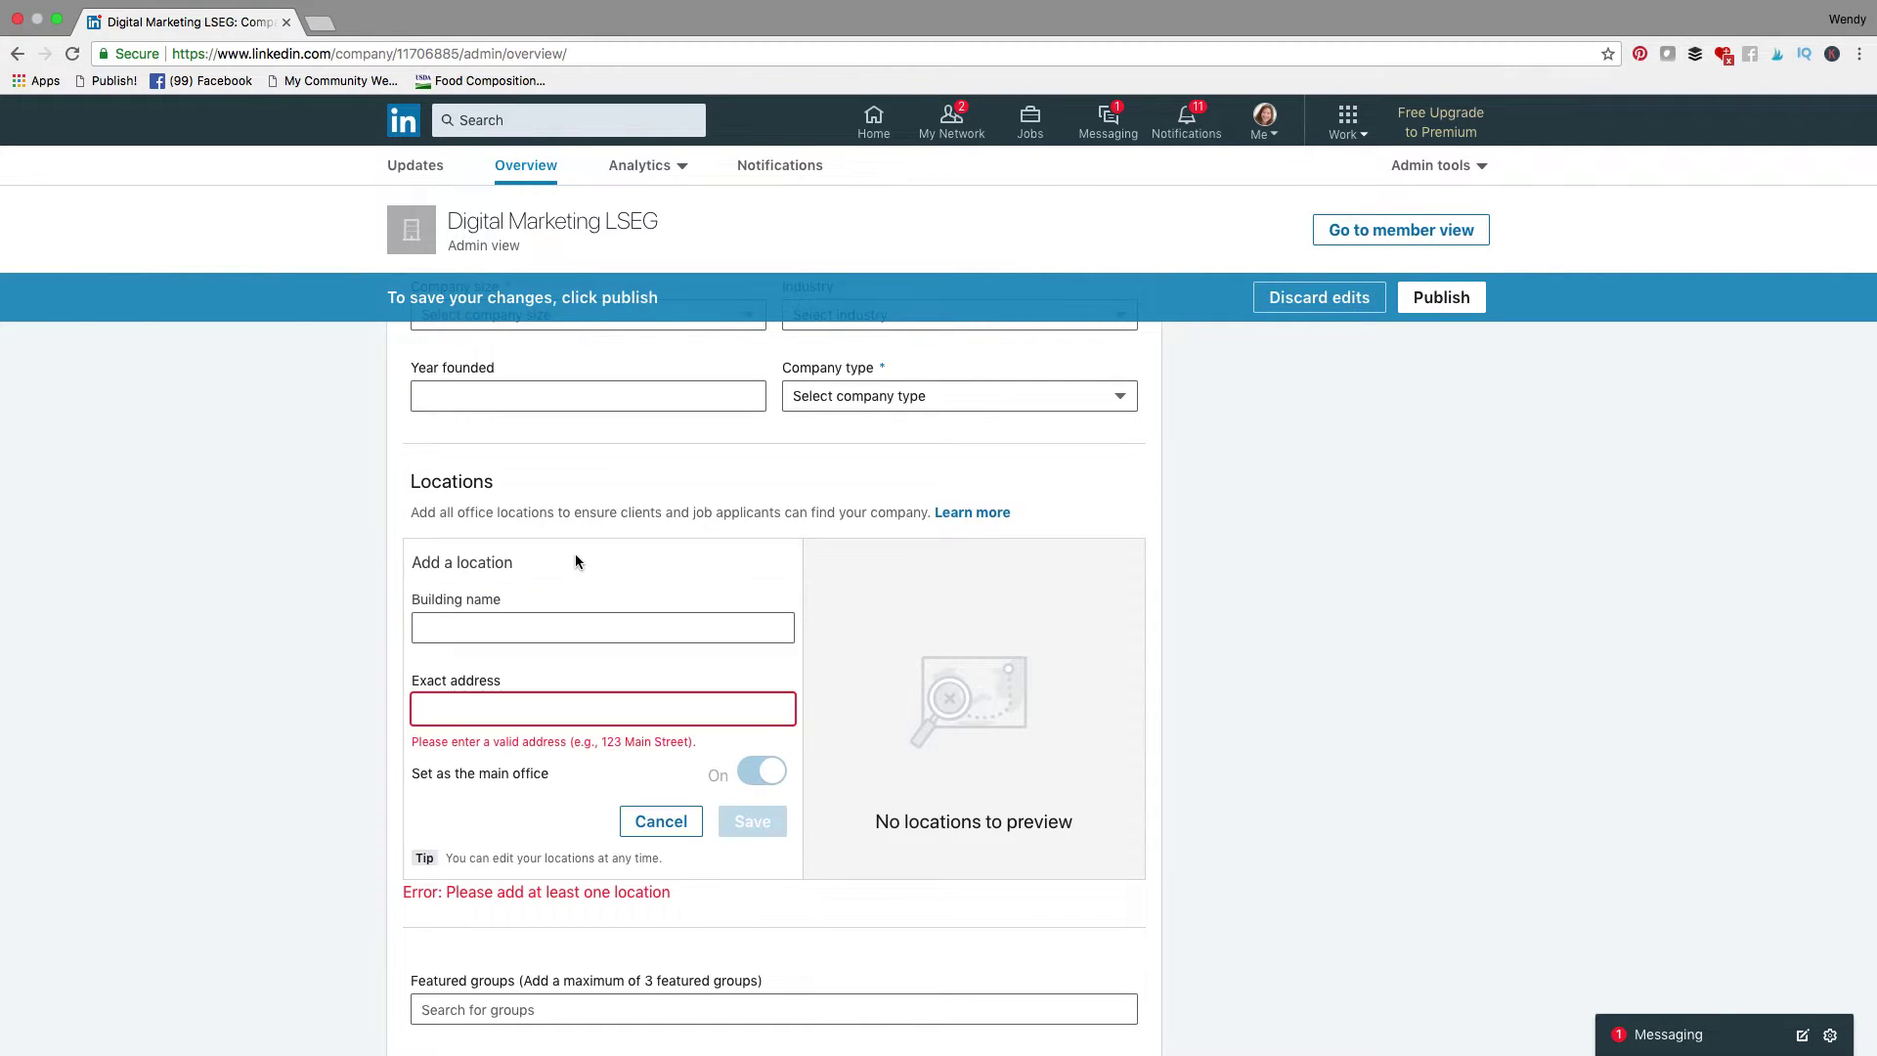
# Fill the location from a saved 10730 address and set the building name to 'Digital Marketing LSEG'.
pyautogui.click(524, 707)
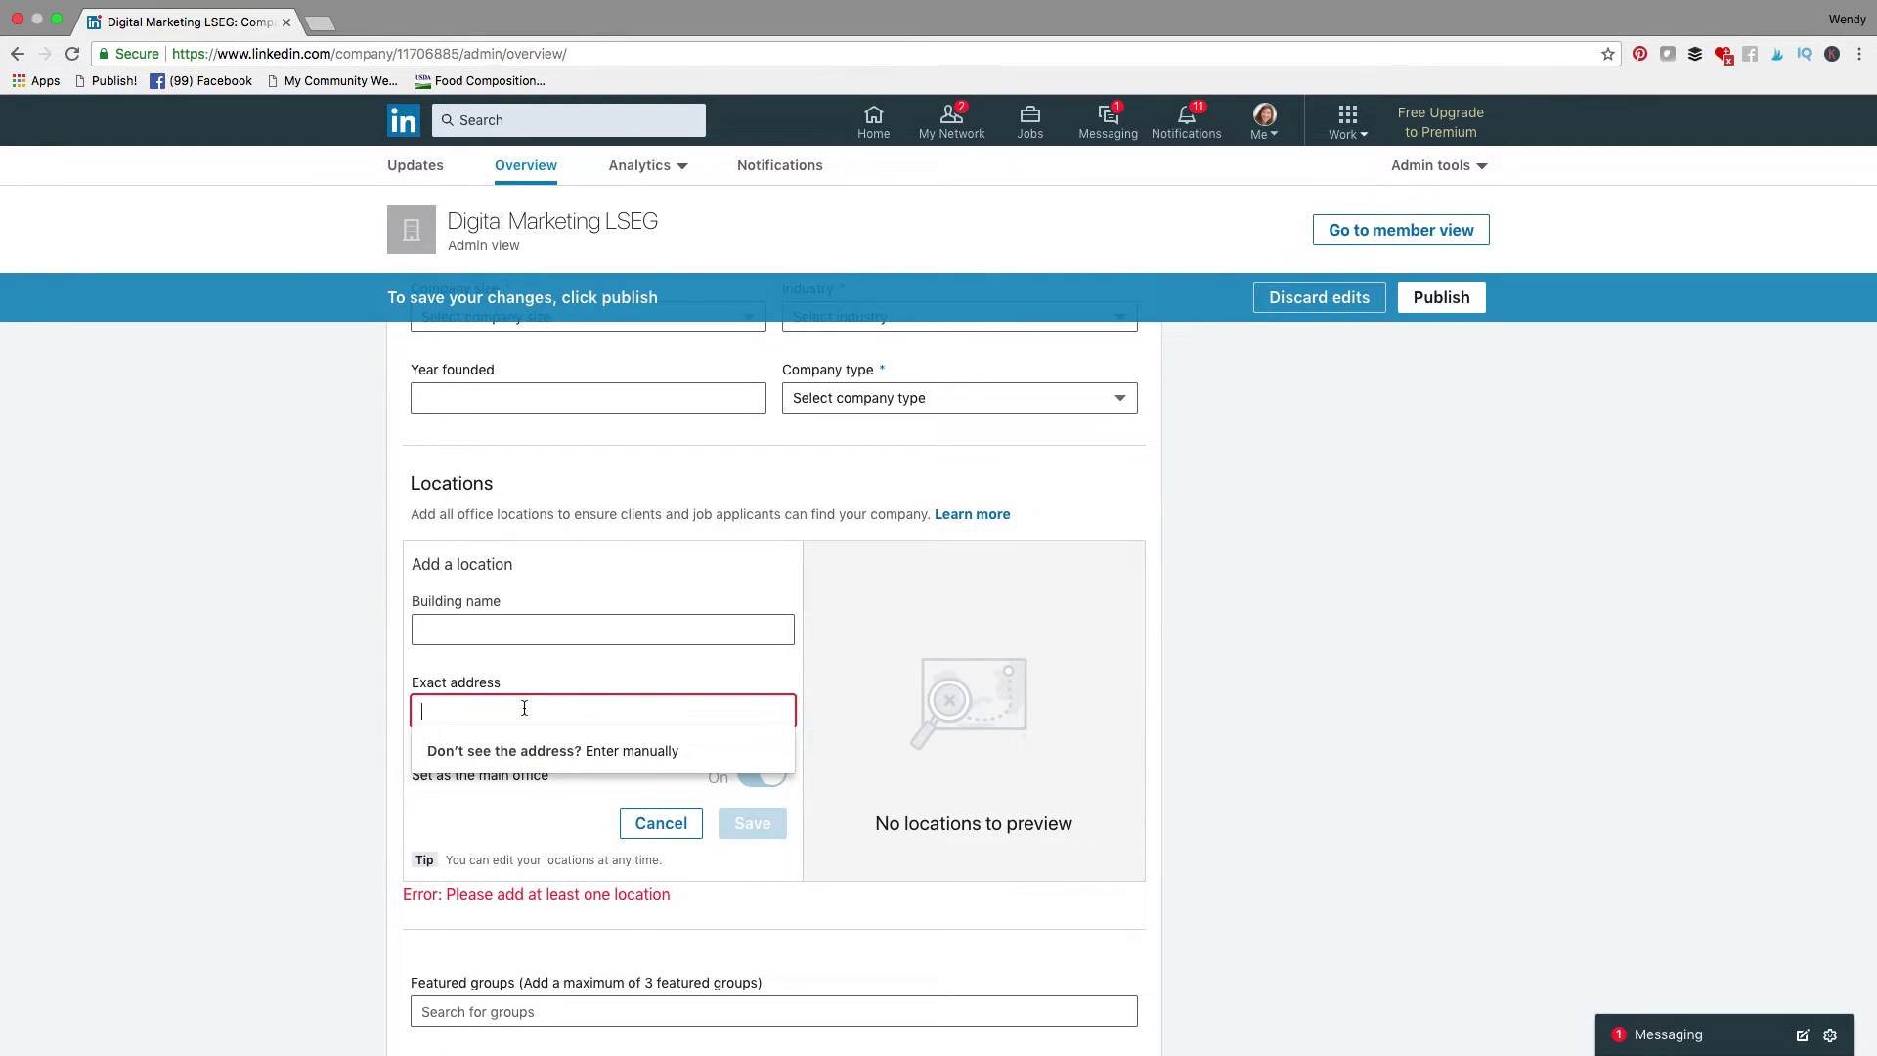
pyautogui.write('1')
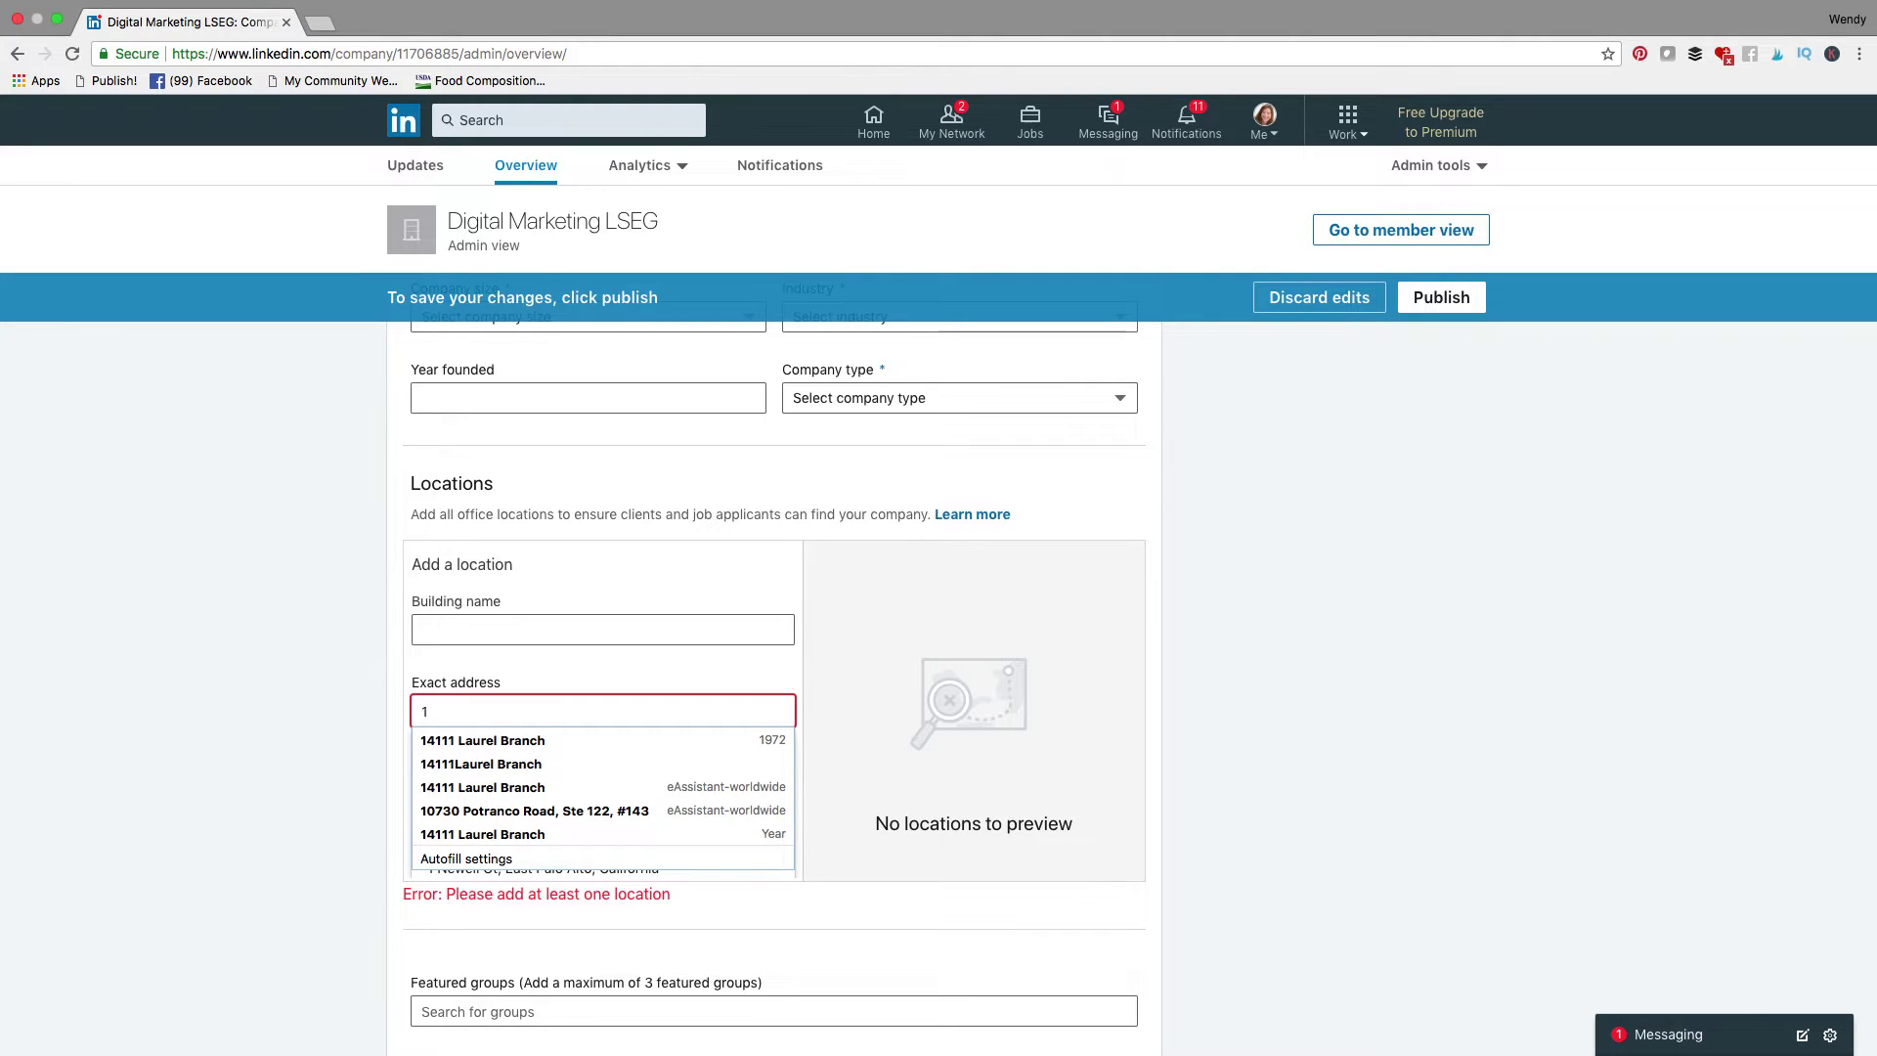
pyautogui.write('0730 Potranco Road')
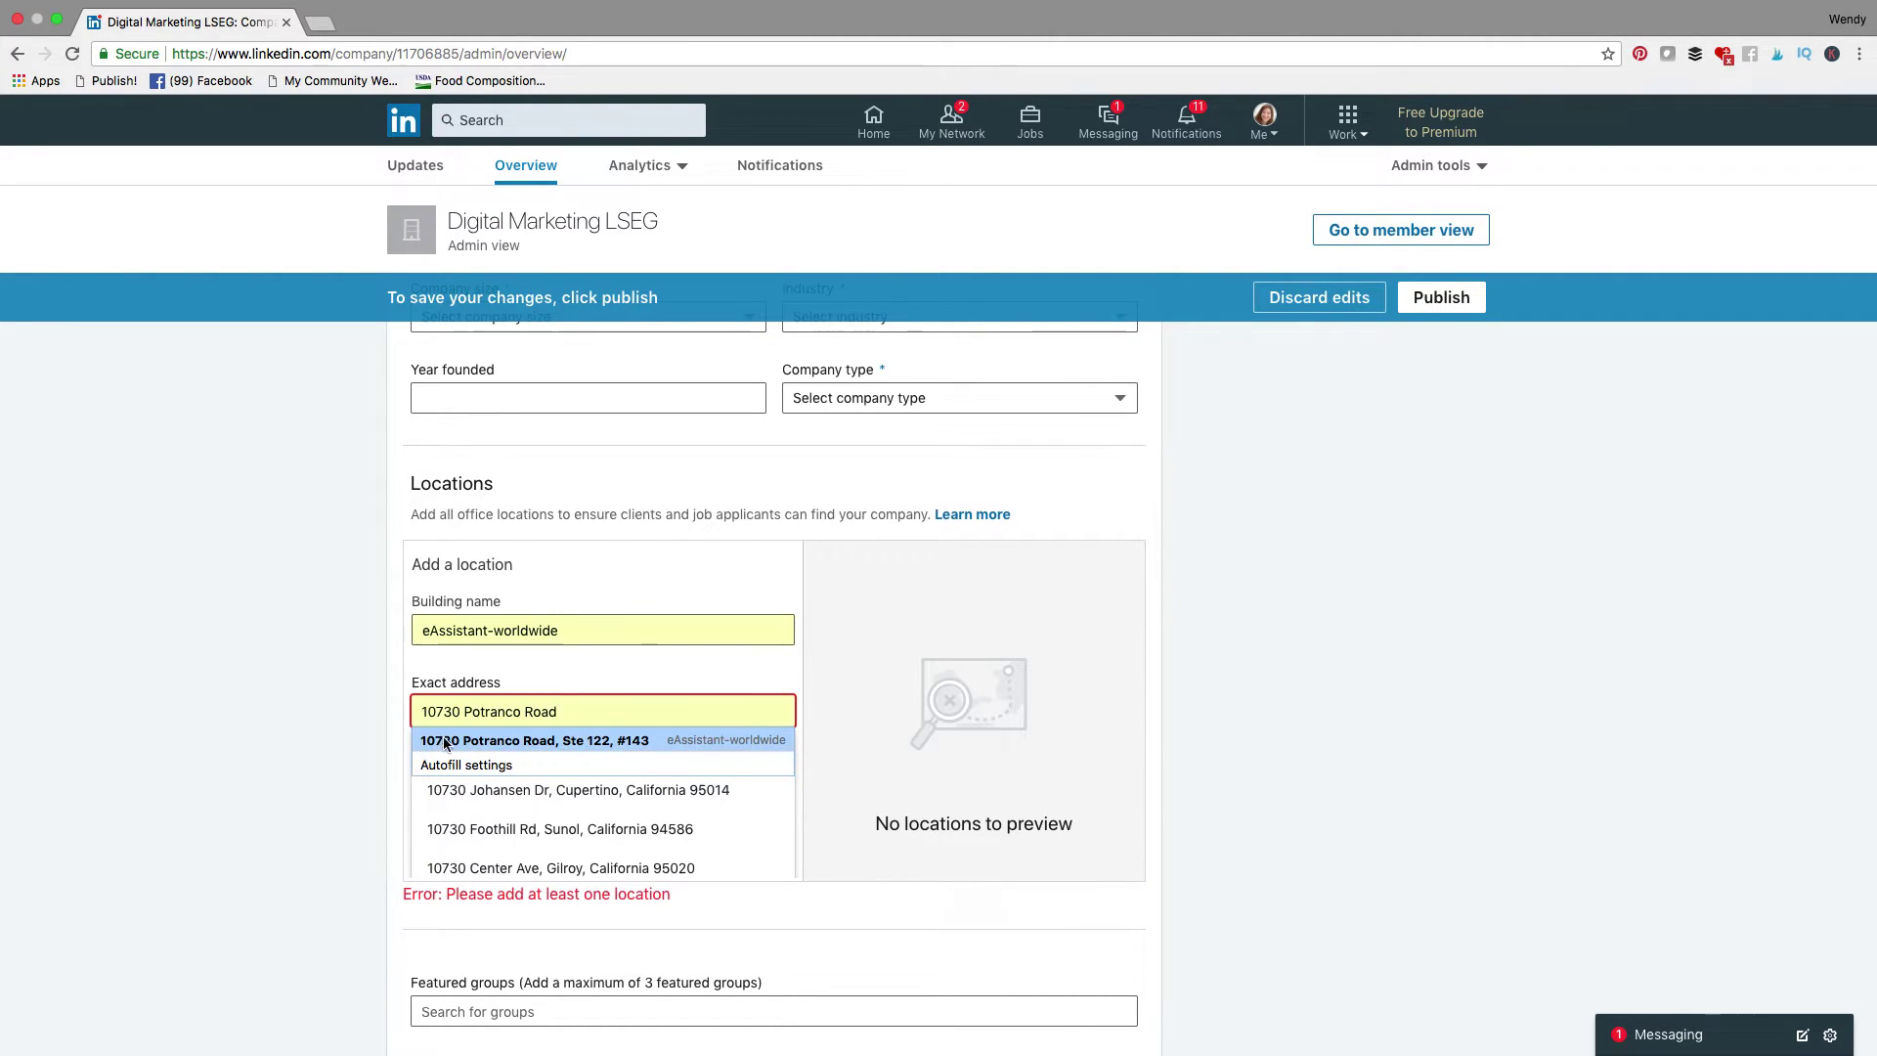
pyautogui.click(443, 740)
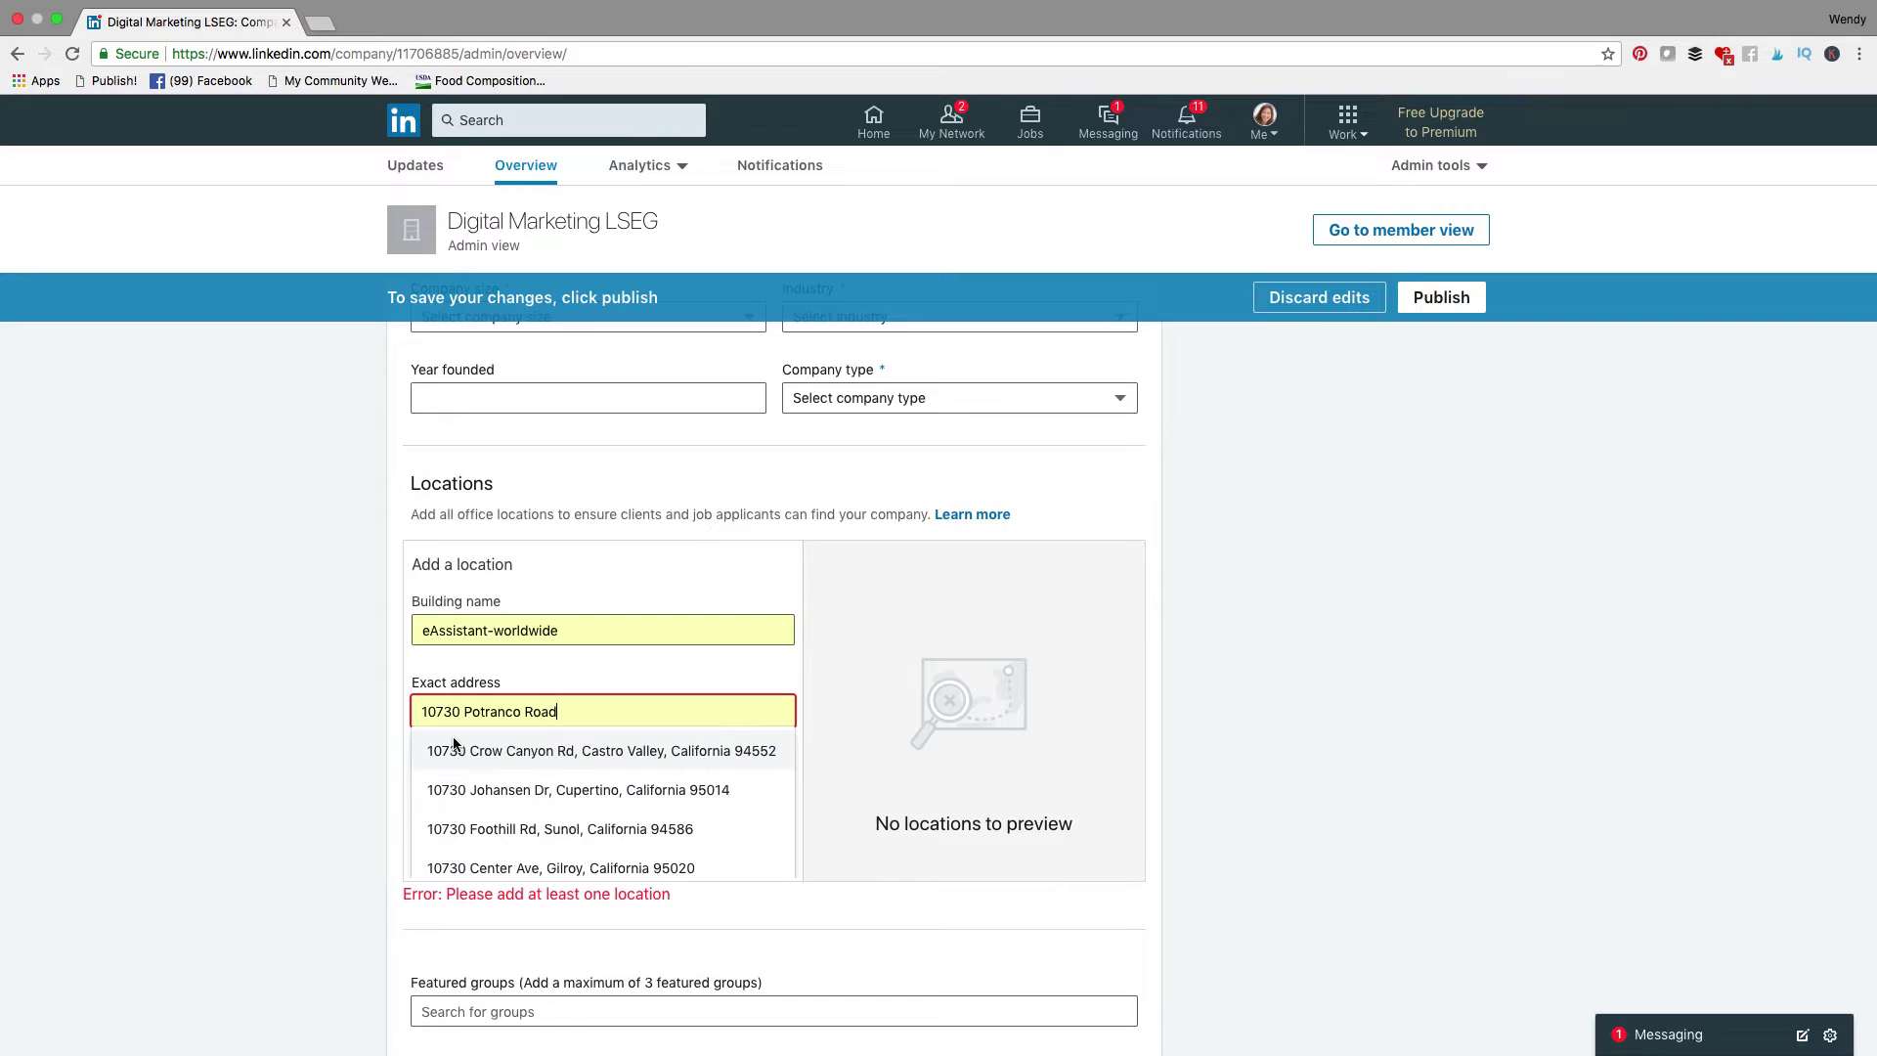
pyautogui.click(559, 630)
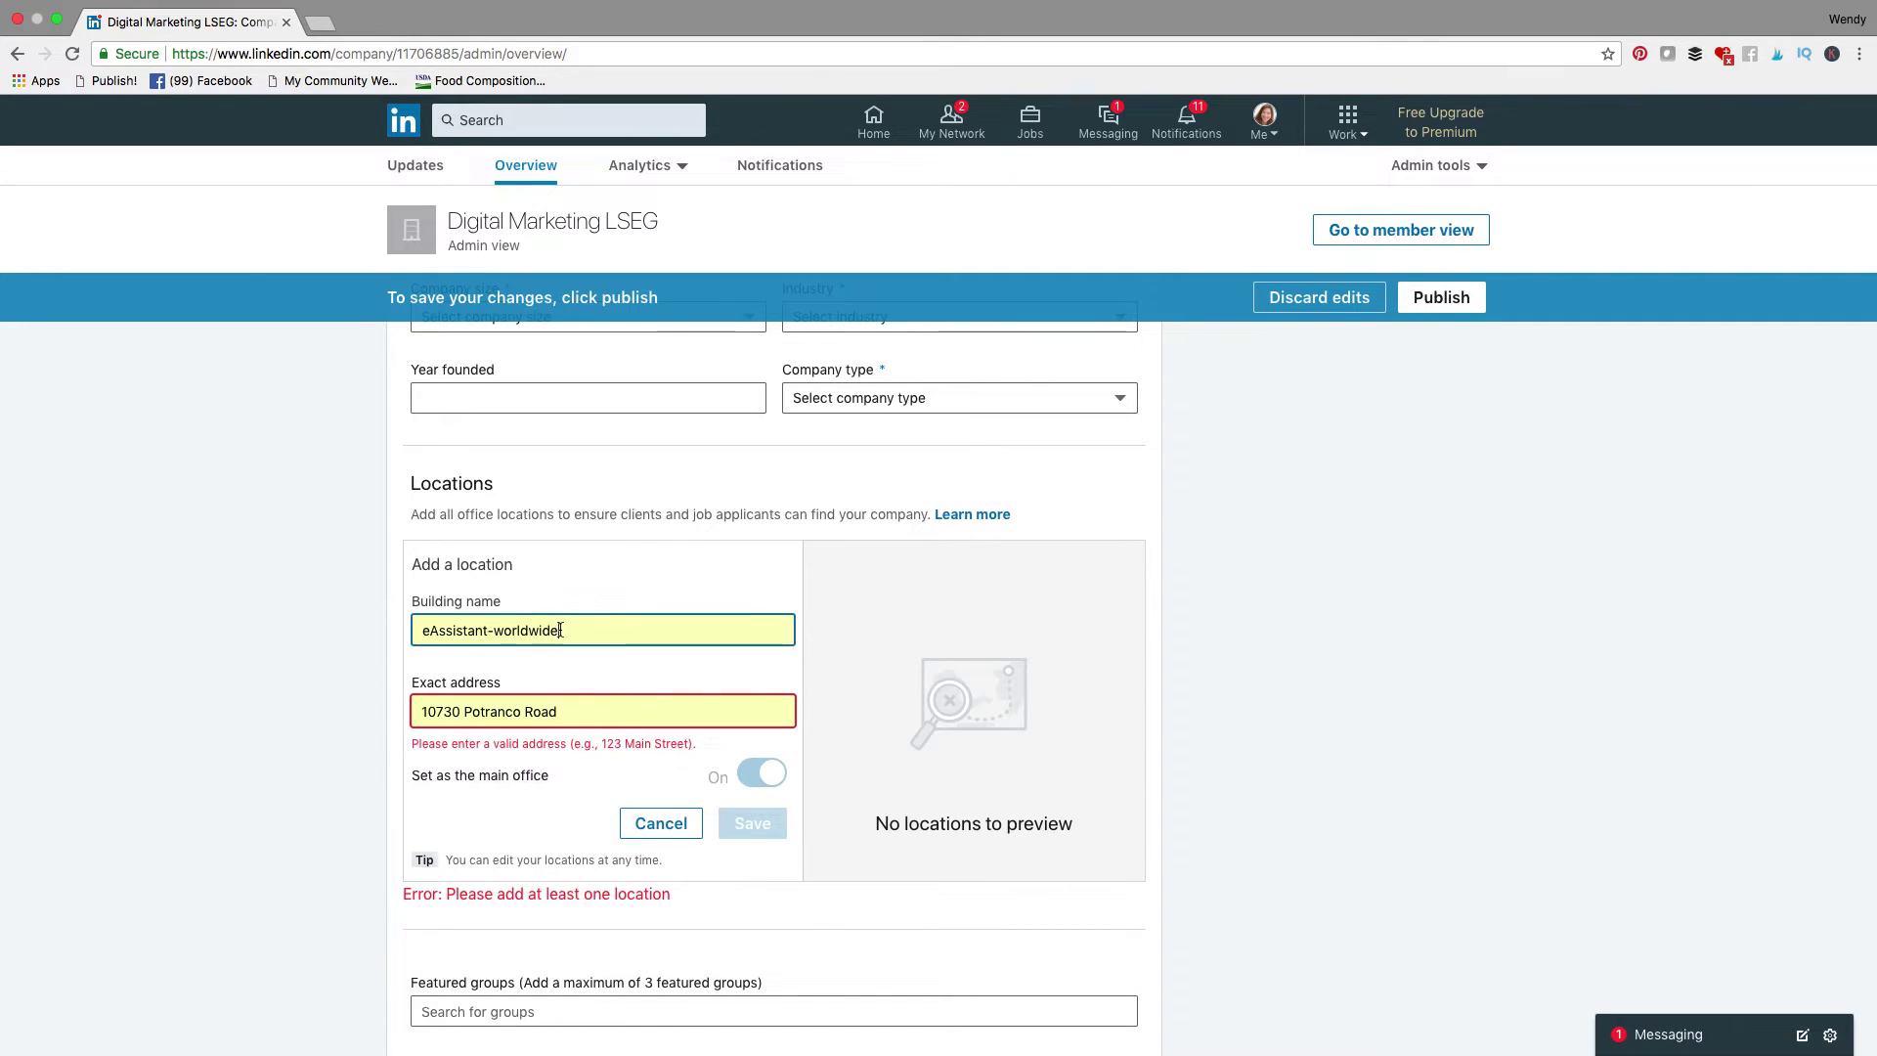
pyautogui.moveTo(560, 629); pyautogui.dragTo(412, 630)
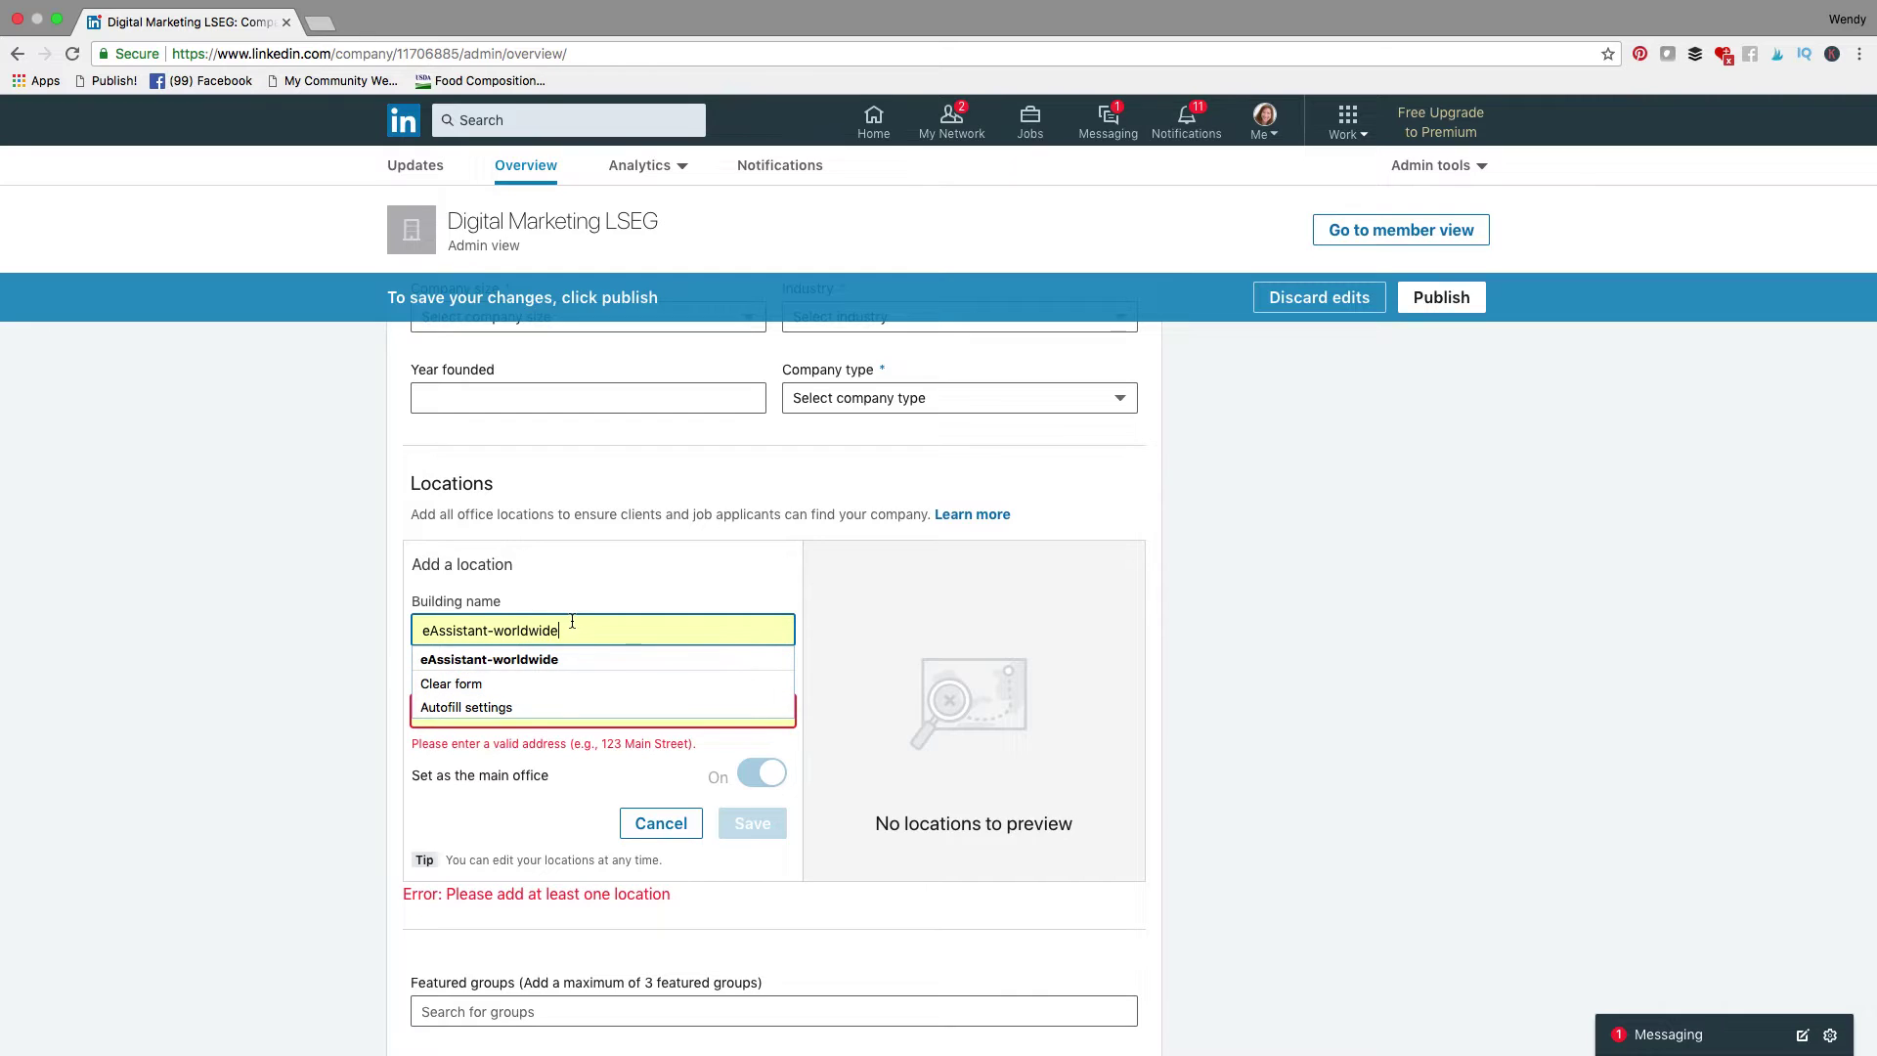
pyautogui.moveTo(570, 628); pyautogui.dragTo(423, 626)
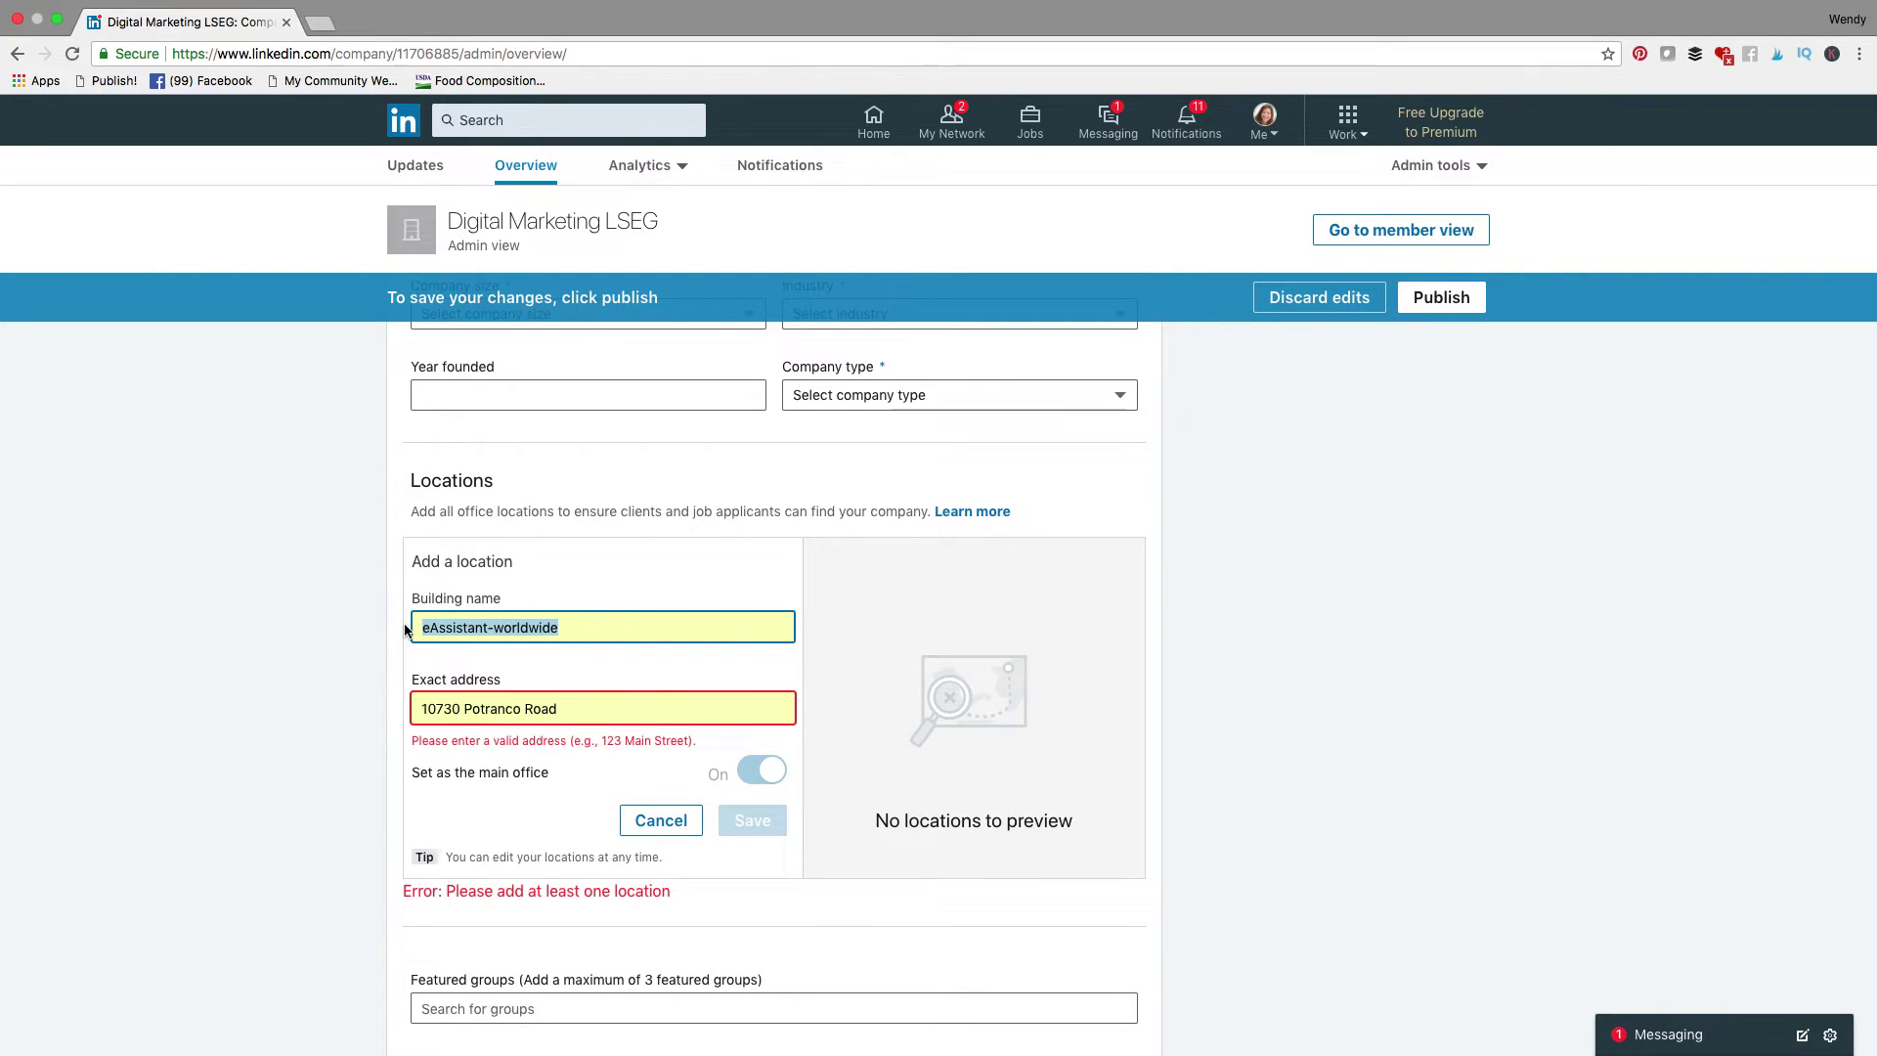
pyautogui.write('Digita')
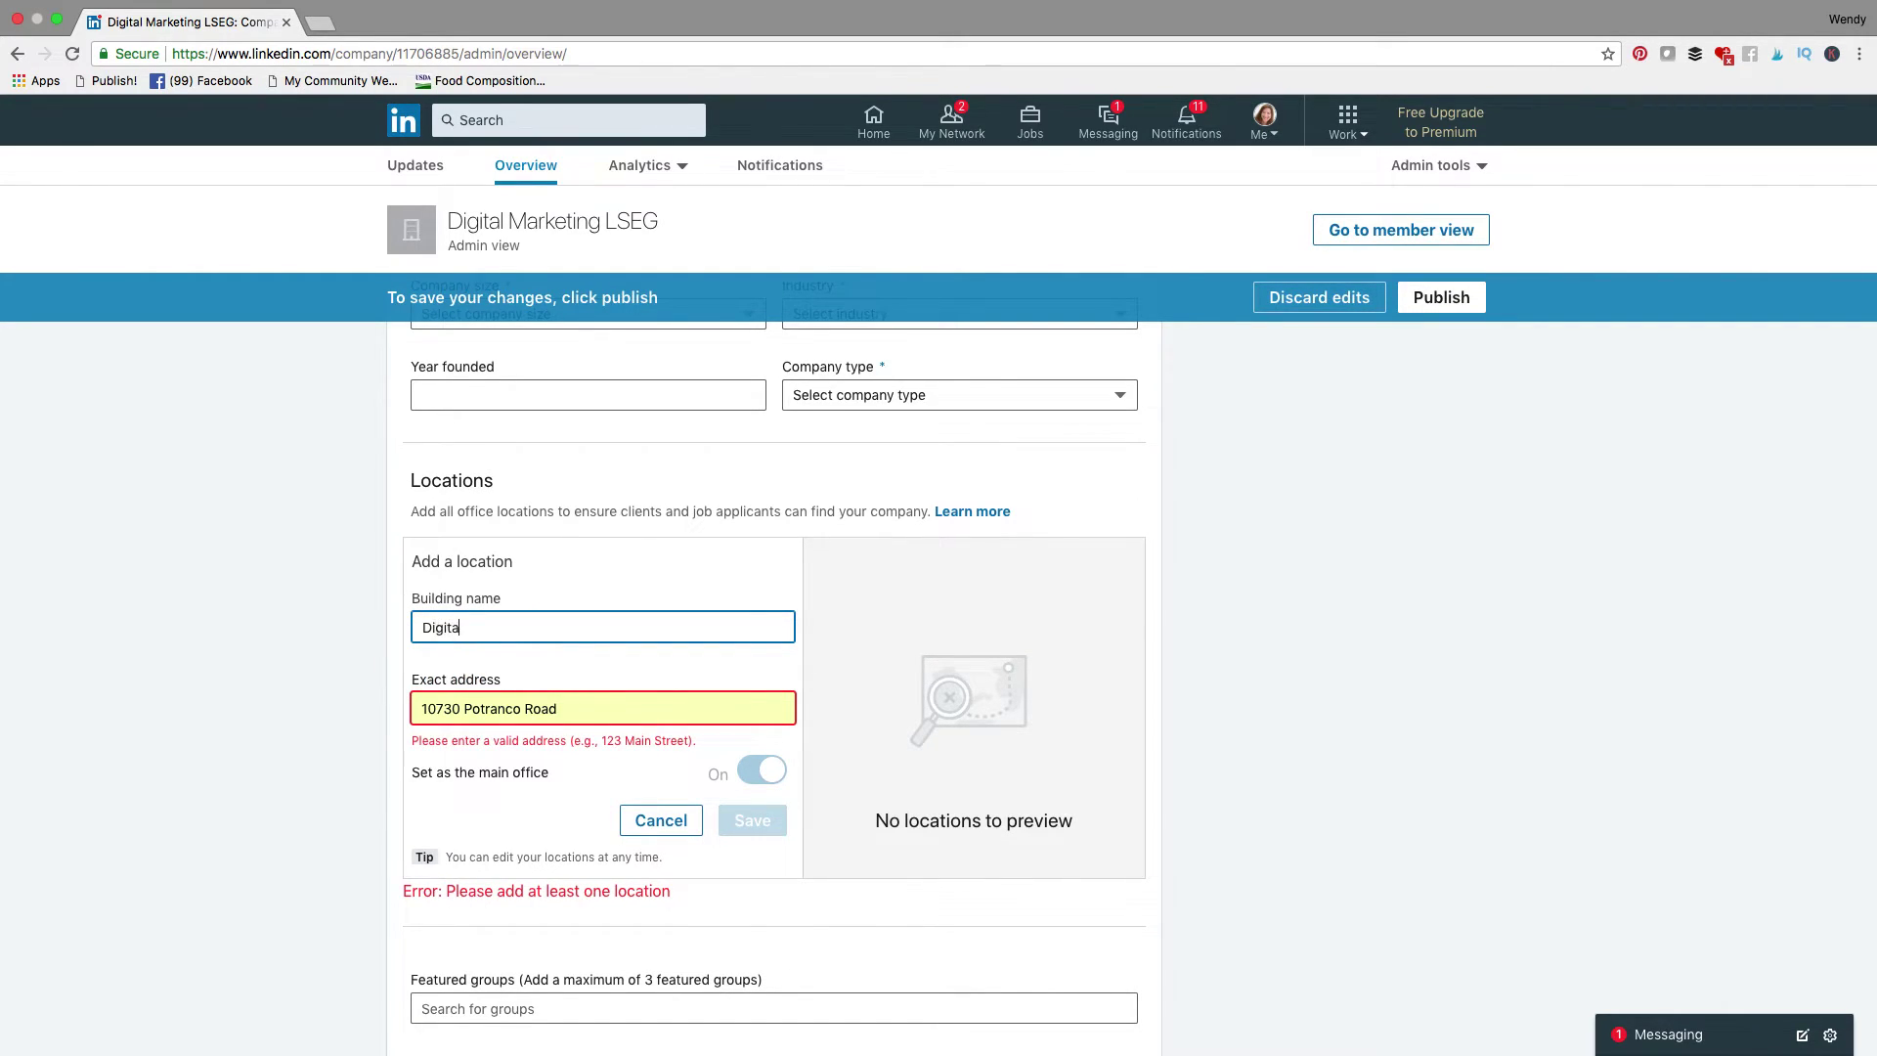
pyautogui.write('l Marketing LSEG')
pyautogui.click(518, 775)
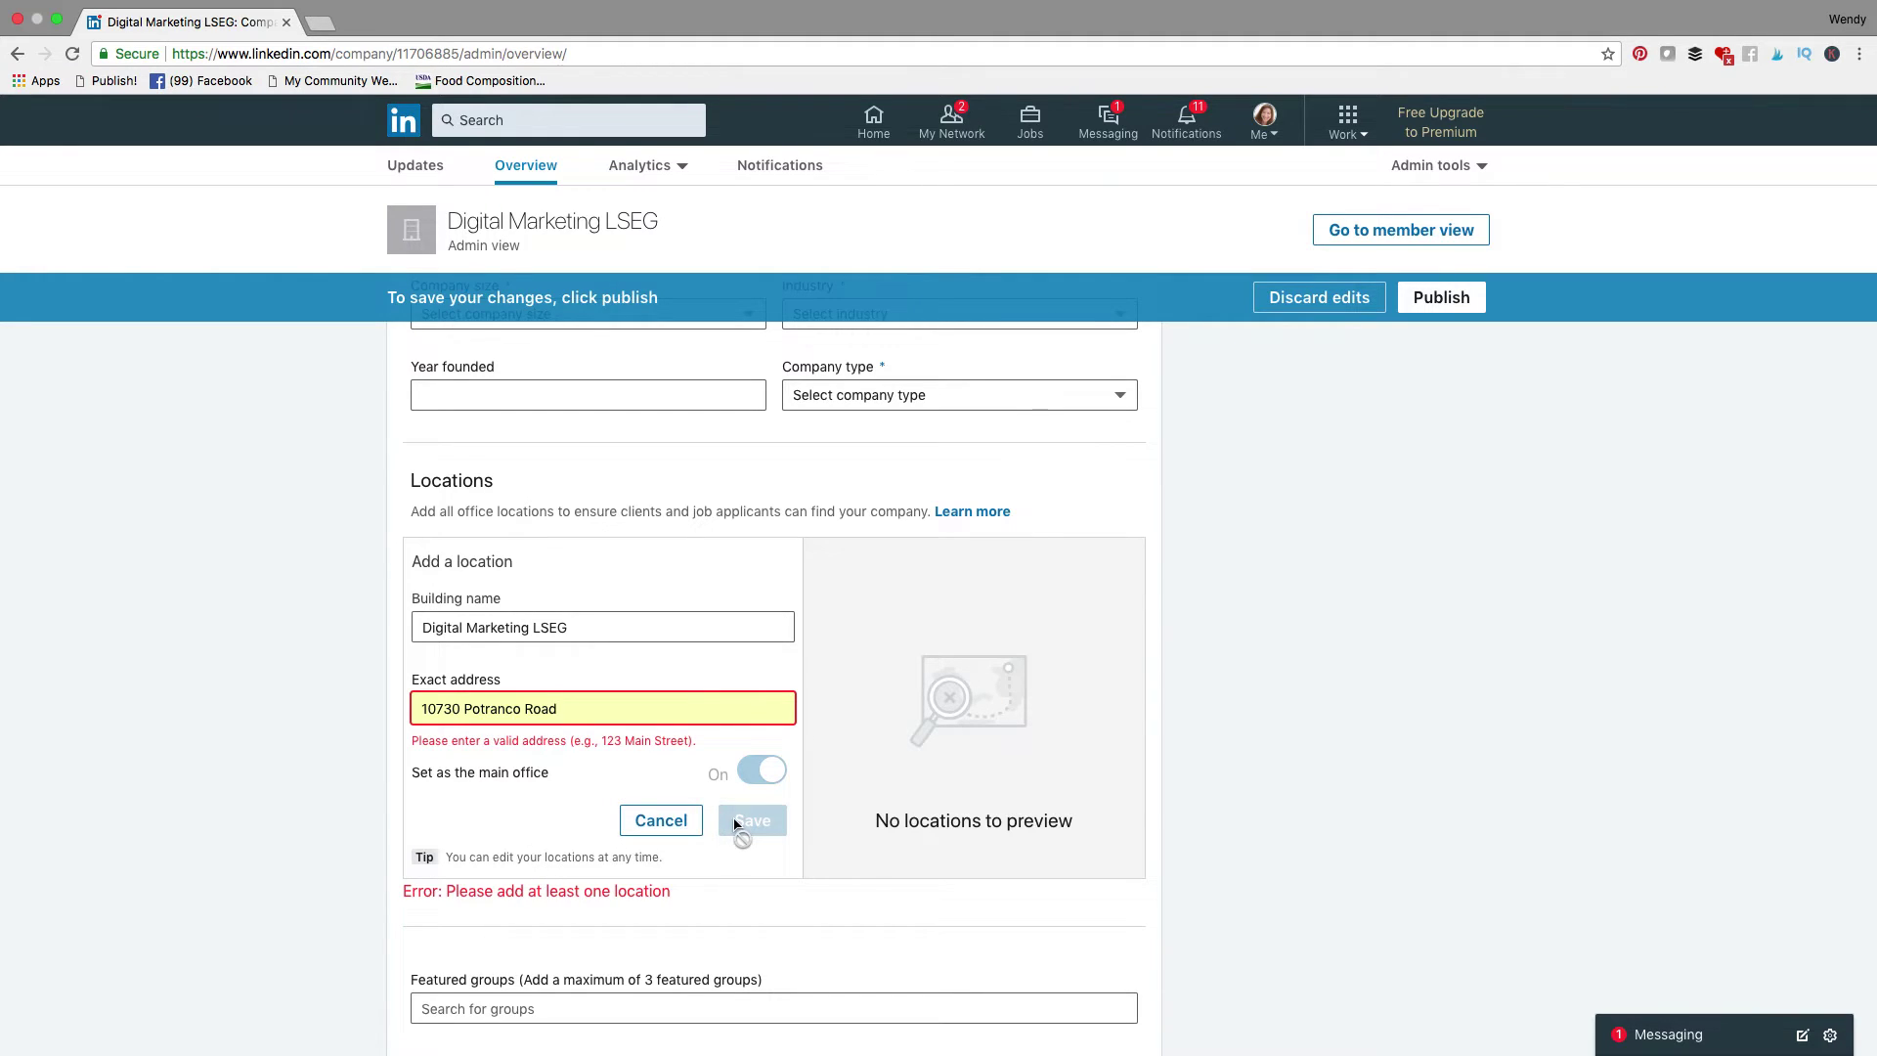
# Pick the 10730 Potranco Rd, San Antonio, Texas suggestion and save it as main office.
pyautogui.click(599, 707)
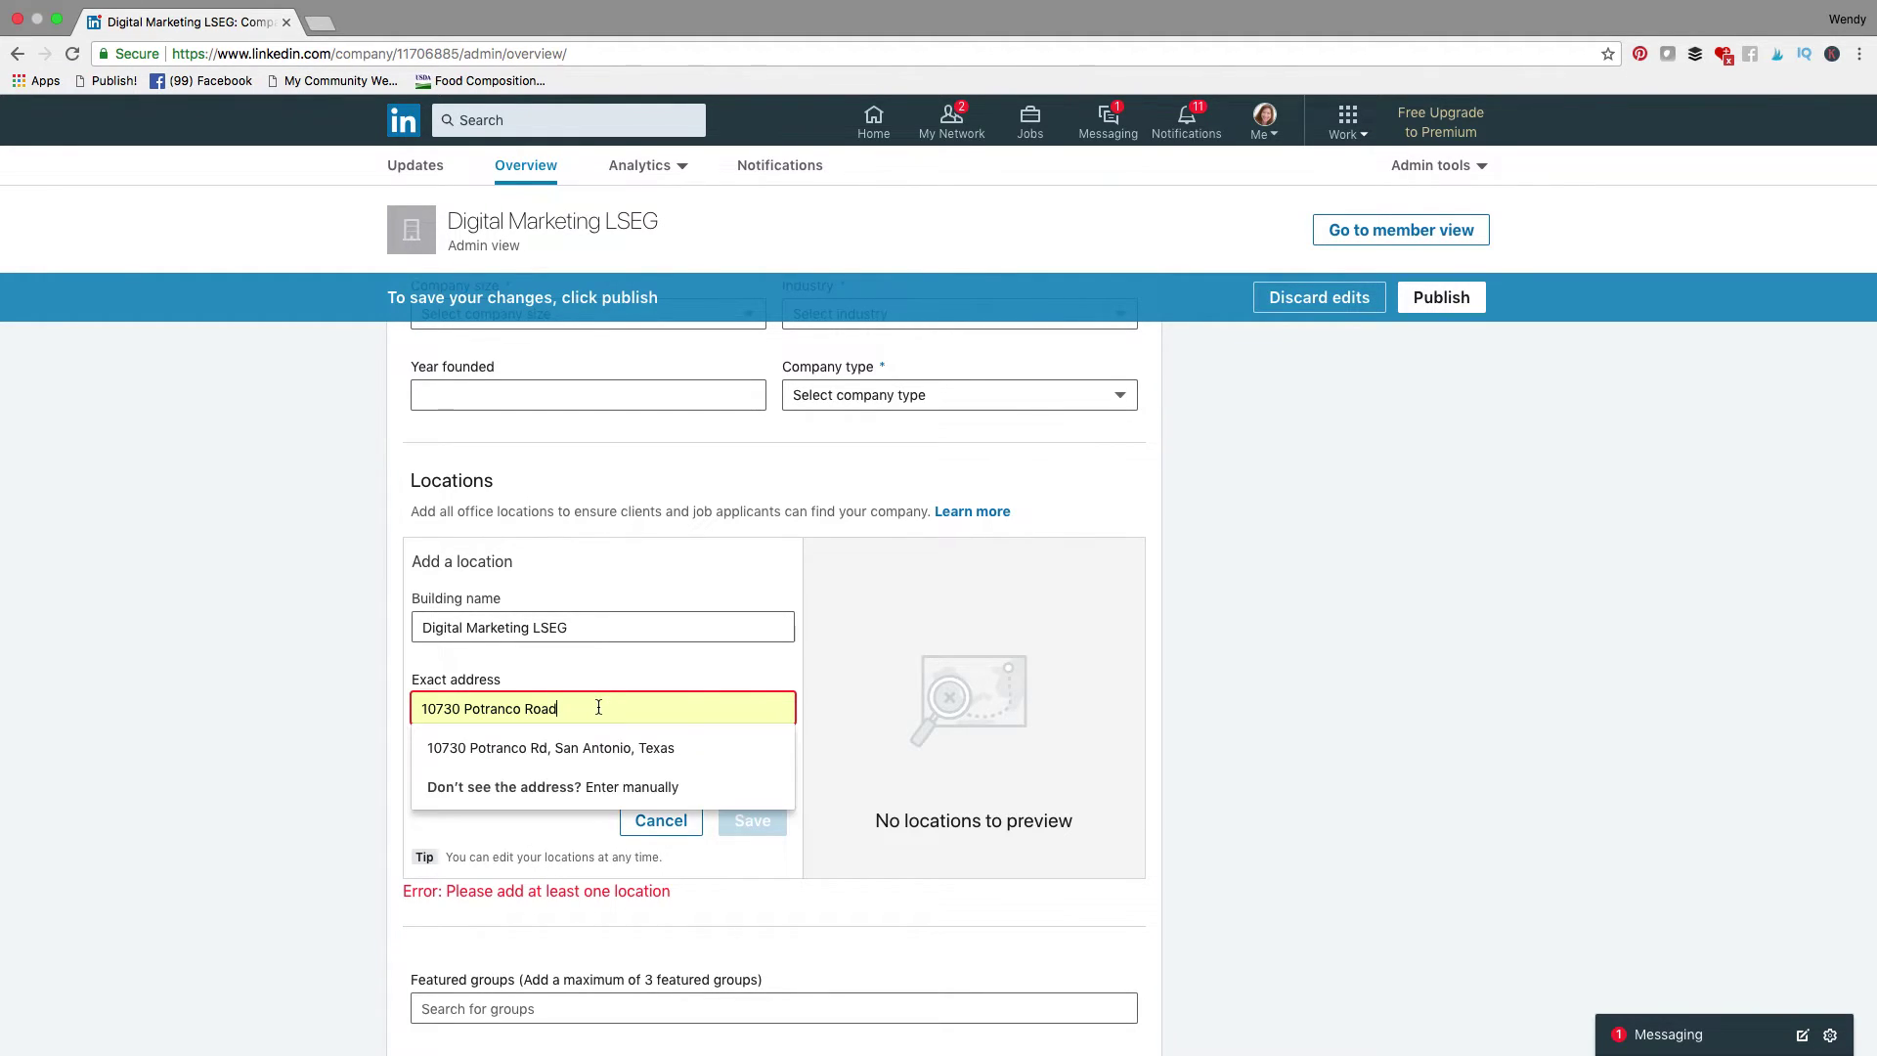
pyautogui.click(568, 749)
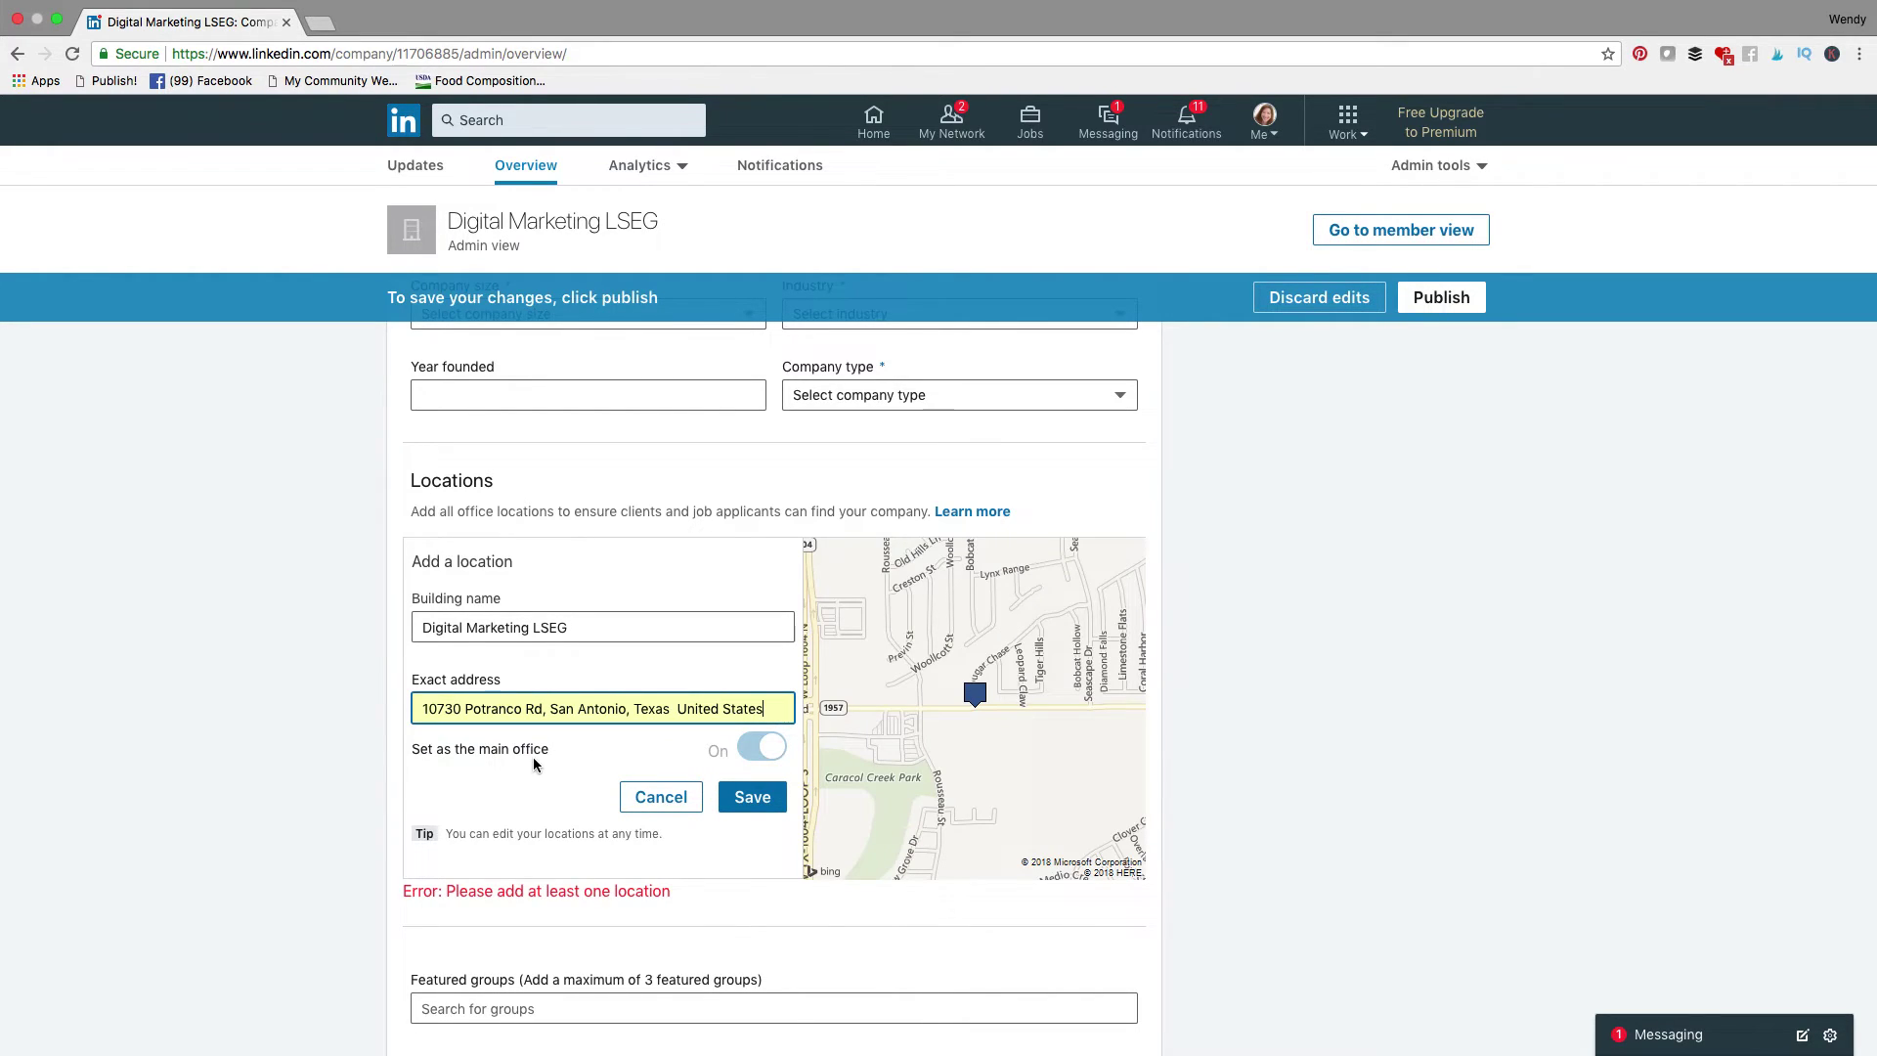
pyautogui.click(755, 799)
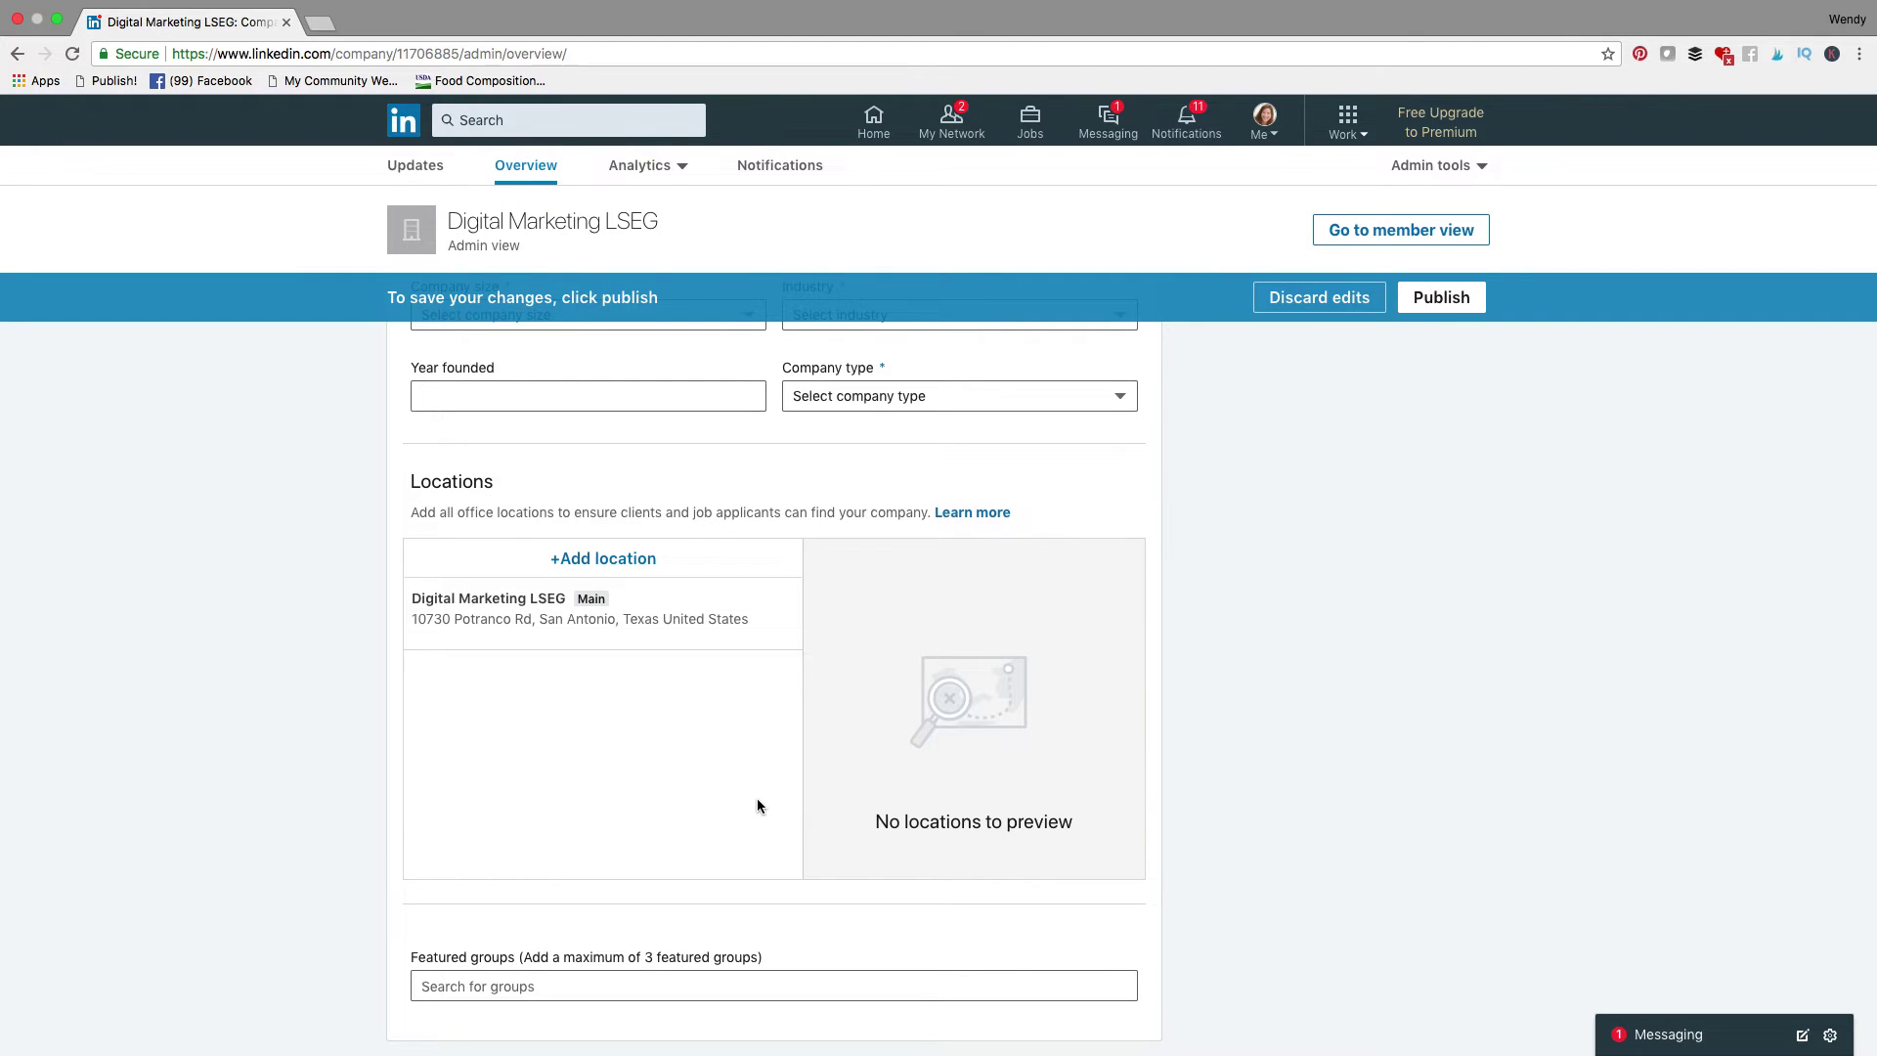
# Publish the Digital Marketing LSEG page changes.
pyautogui.scroll(10, 1253, 518)
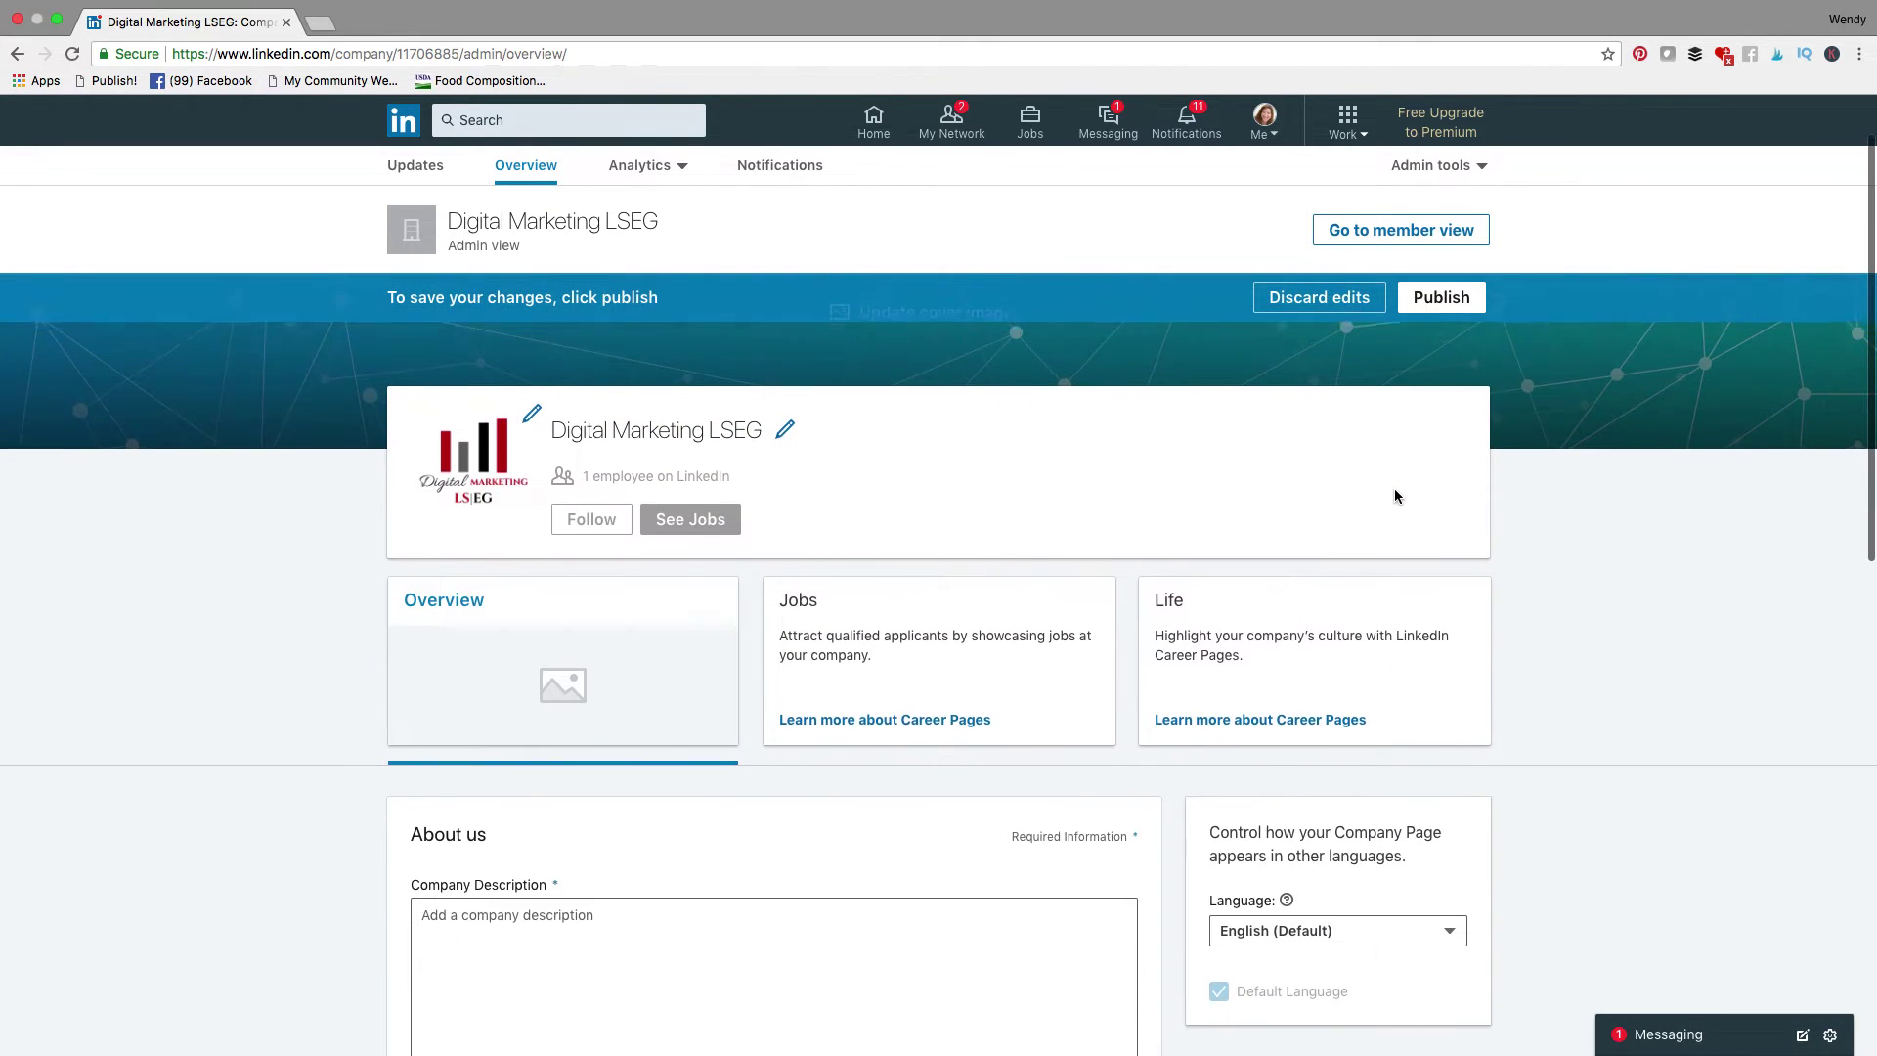
pyautogui.scroll(2, 1394, 495)
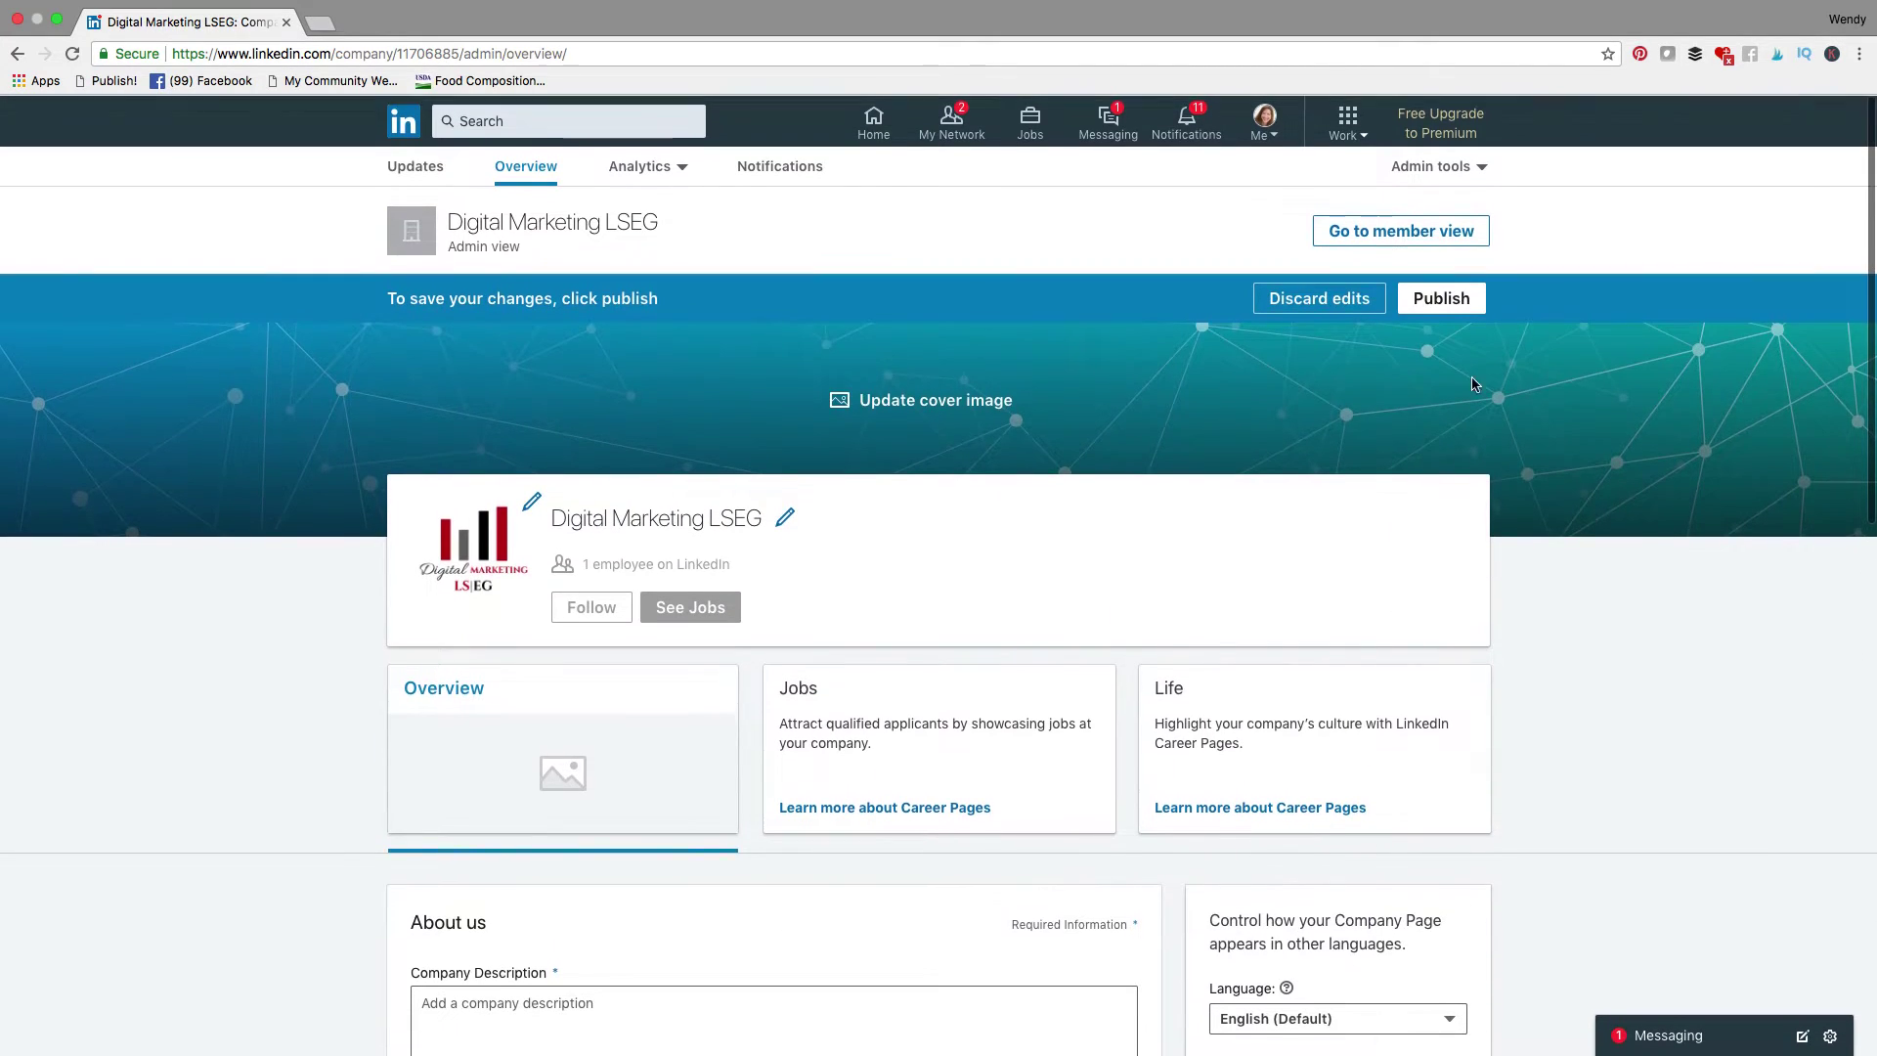
pyautogui.click(1441, 297)
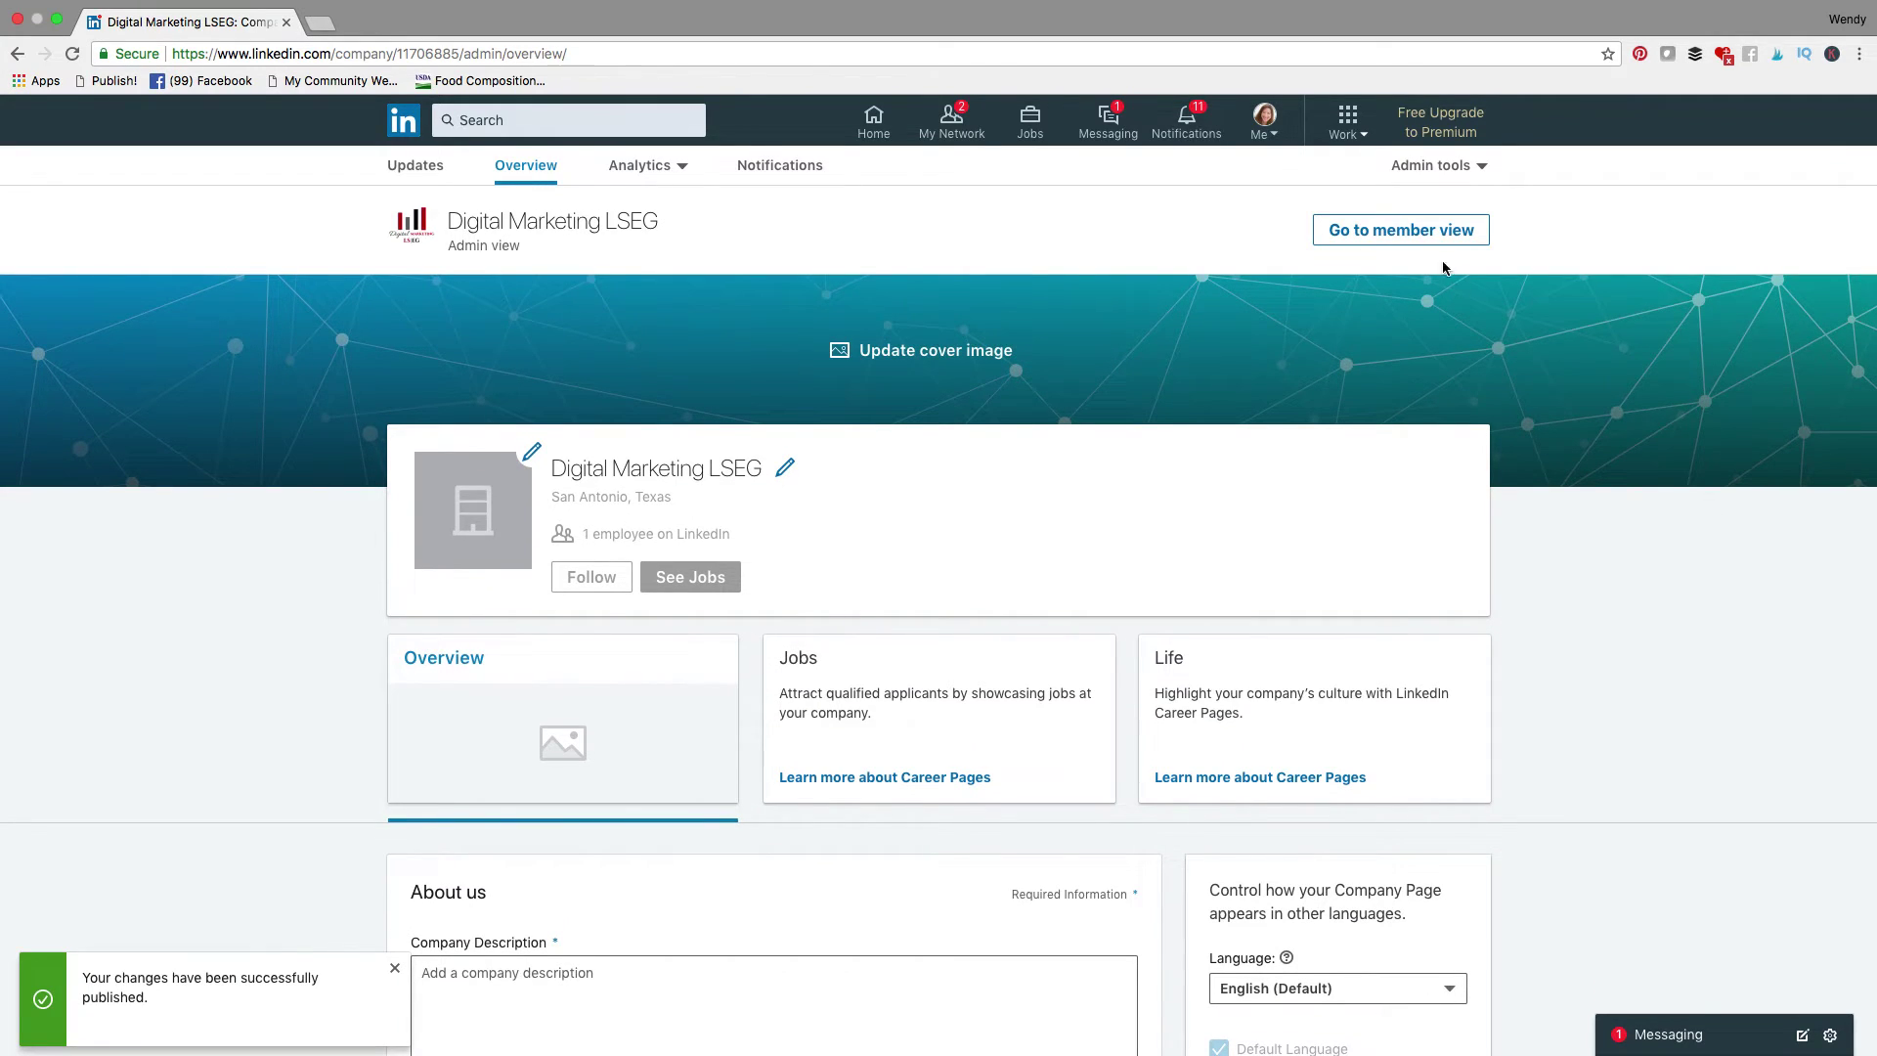
# Go to your profile through the Me menu and scroll to Experience.
pyautogui.click(1265, 125)
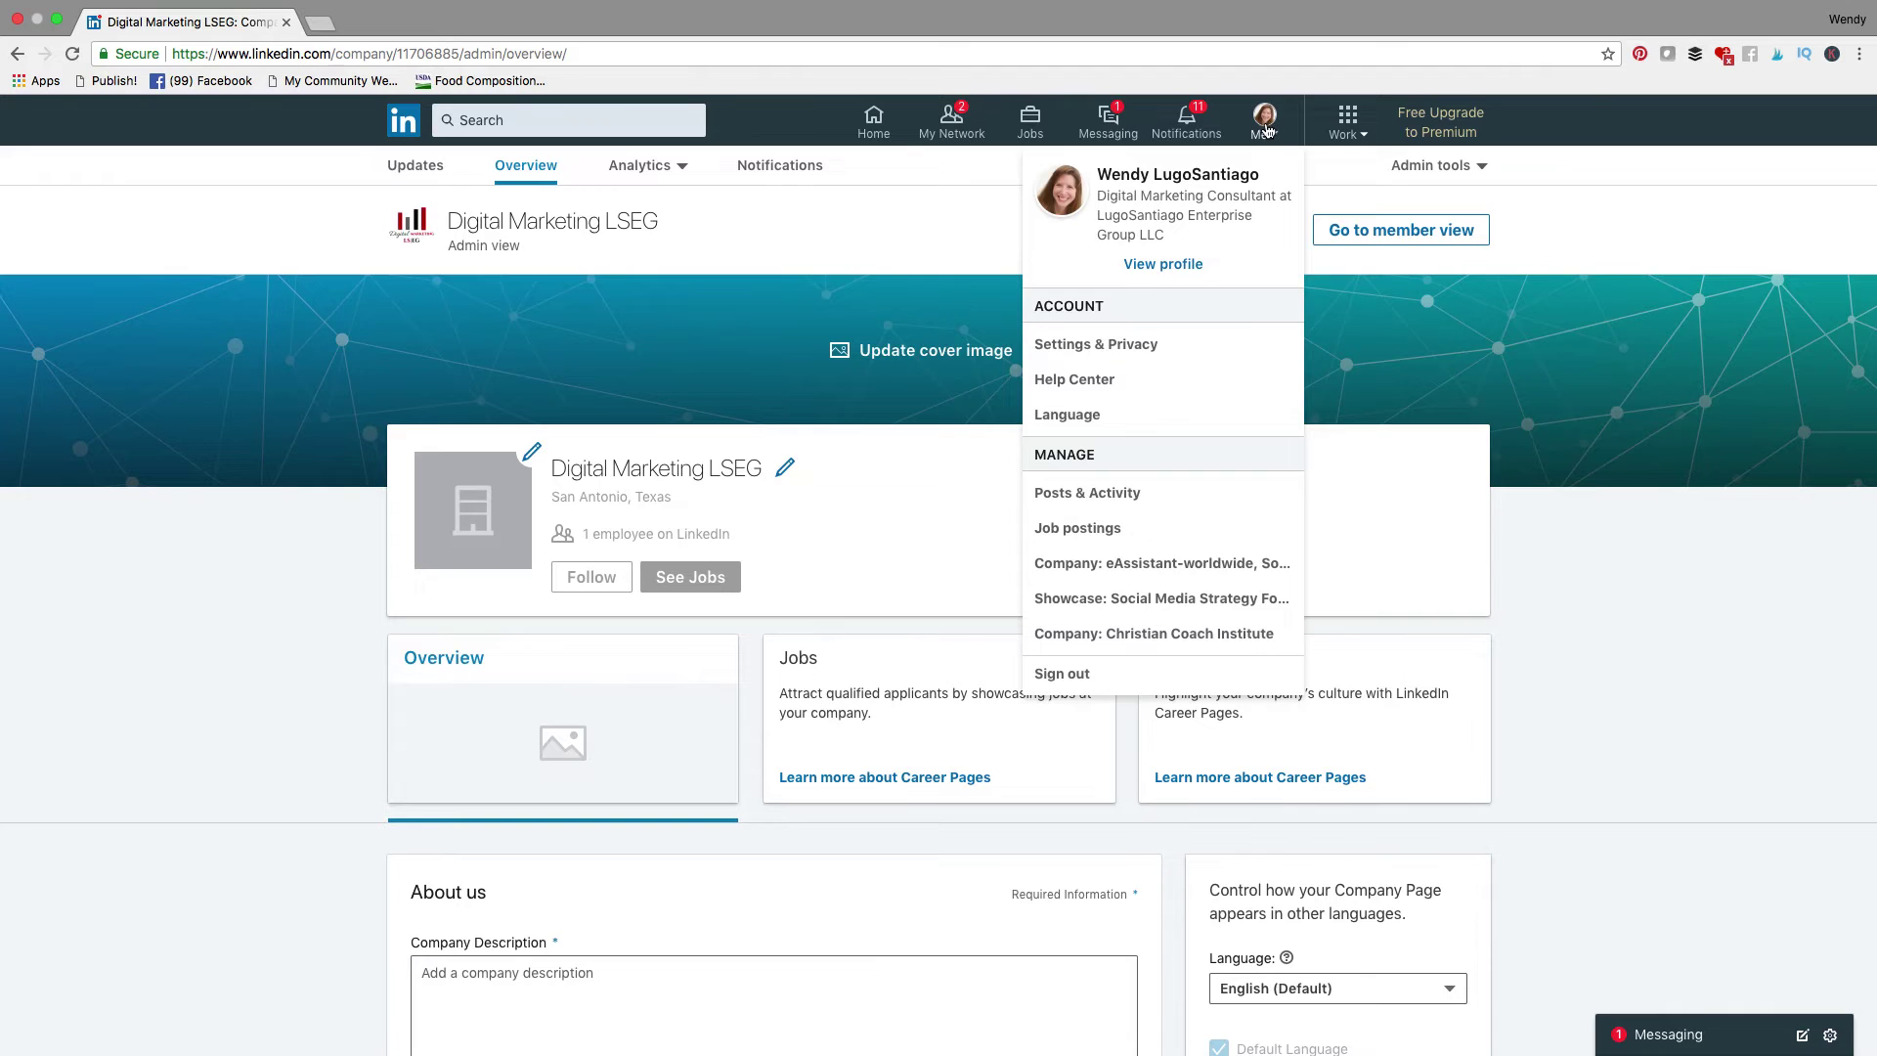
pyautogui.click(1167, 265)
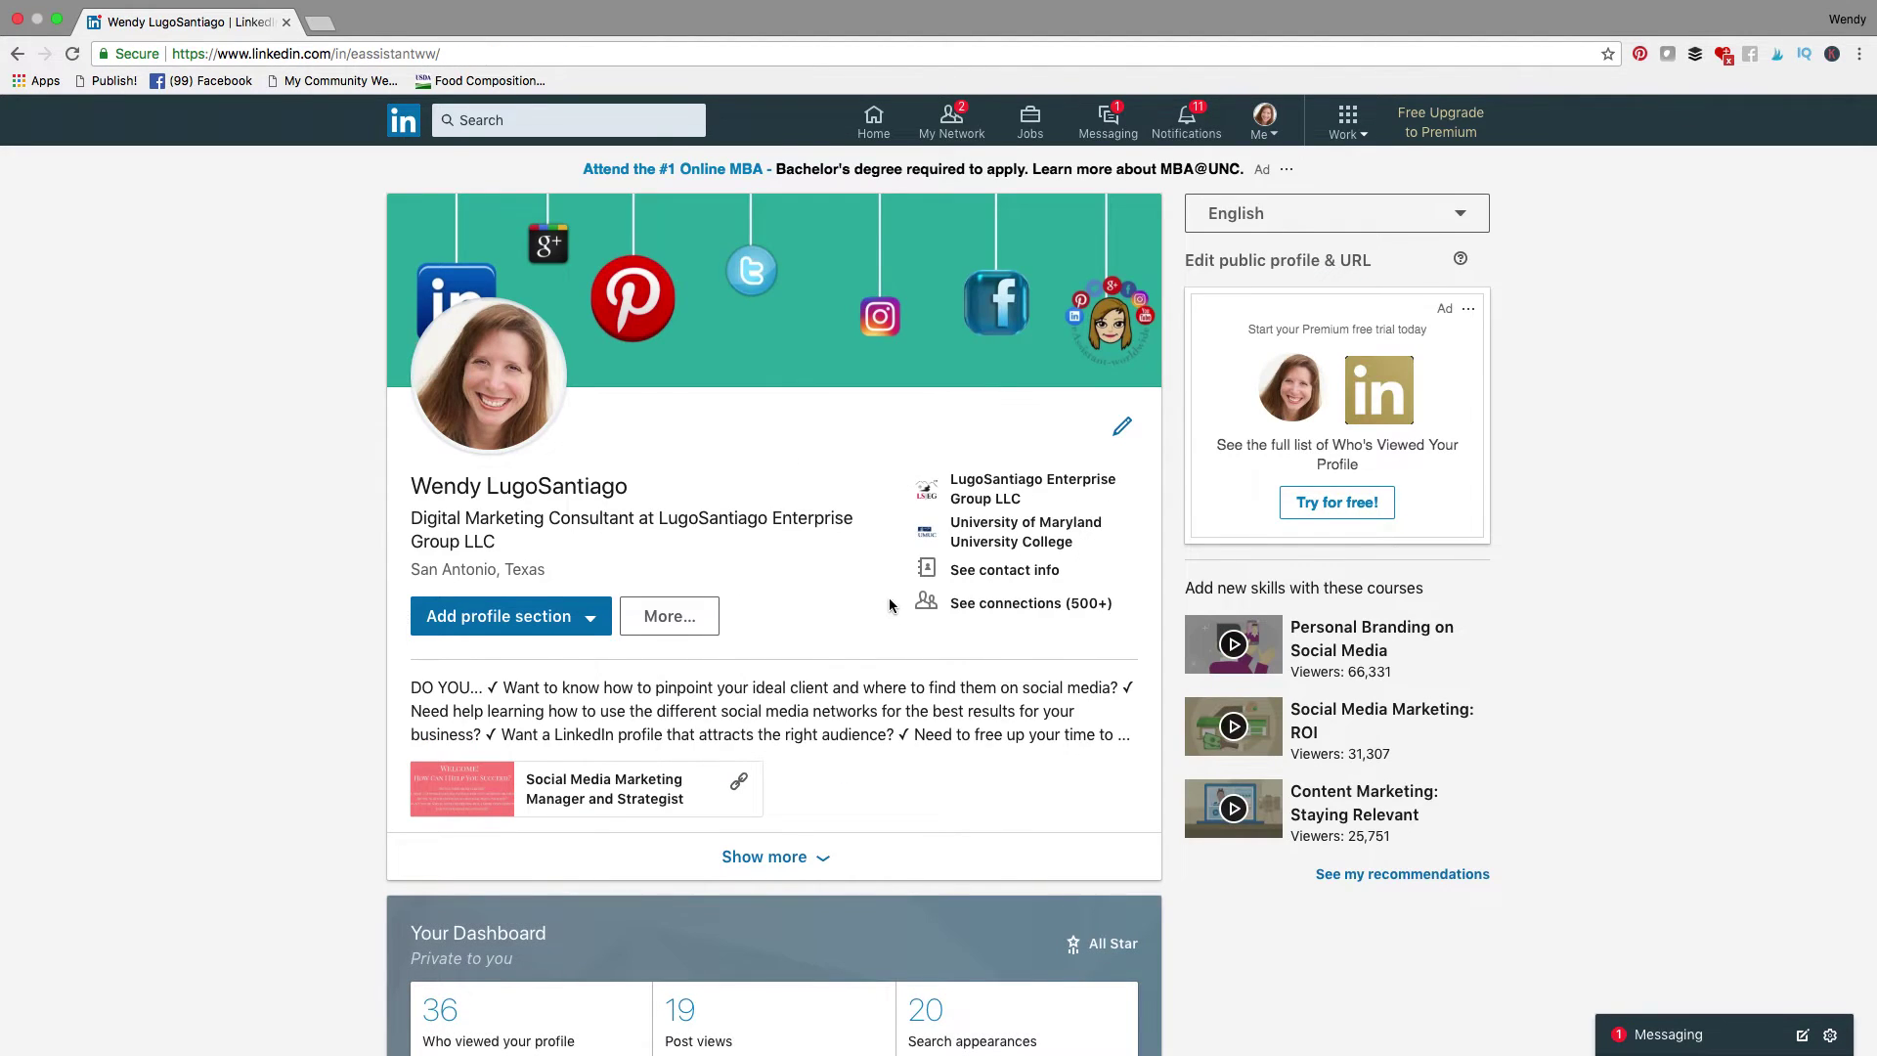
pyautogui.scroll(-12, 889, 597)
pyautogui.scroll(-4, 892, 606)
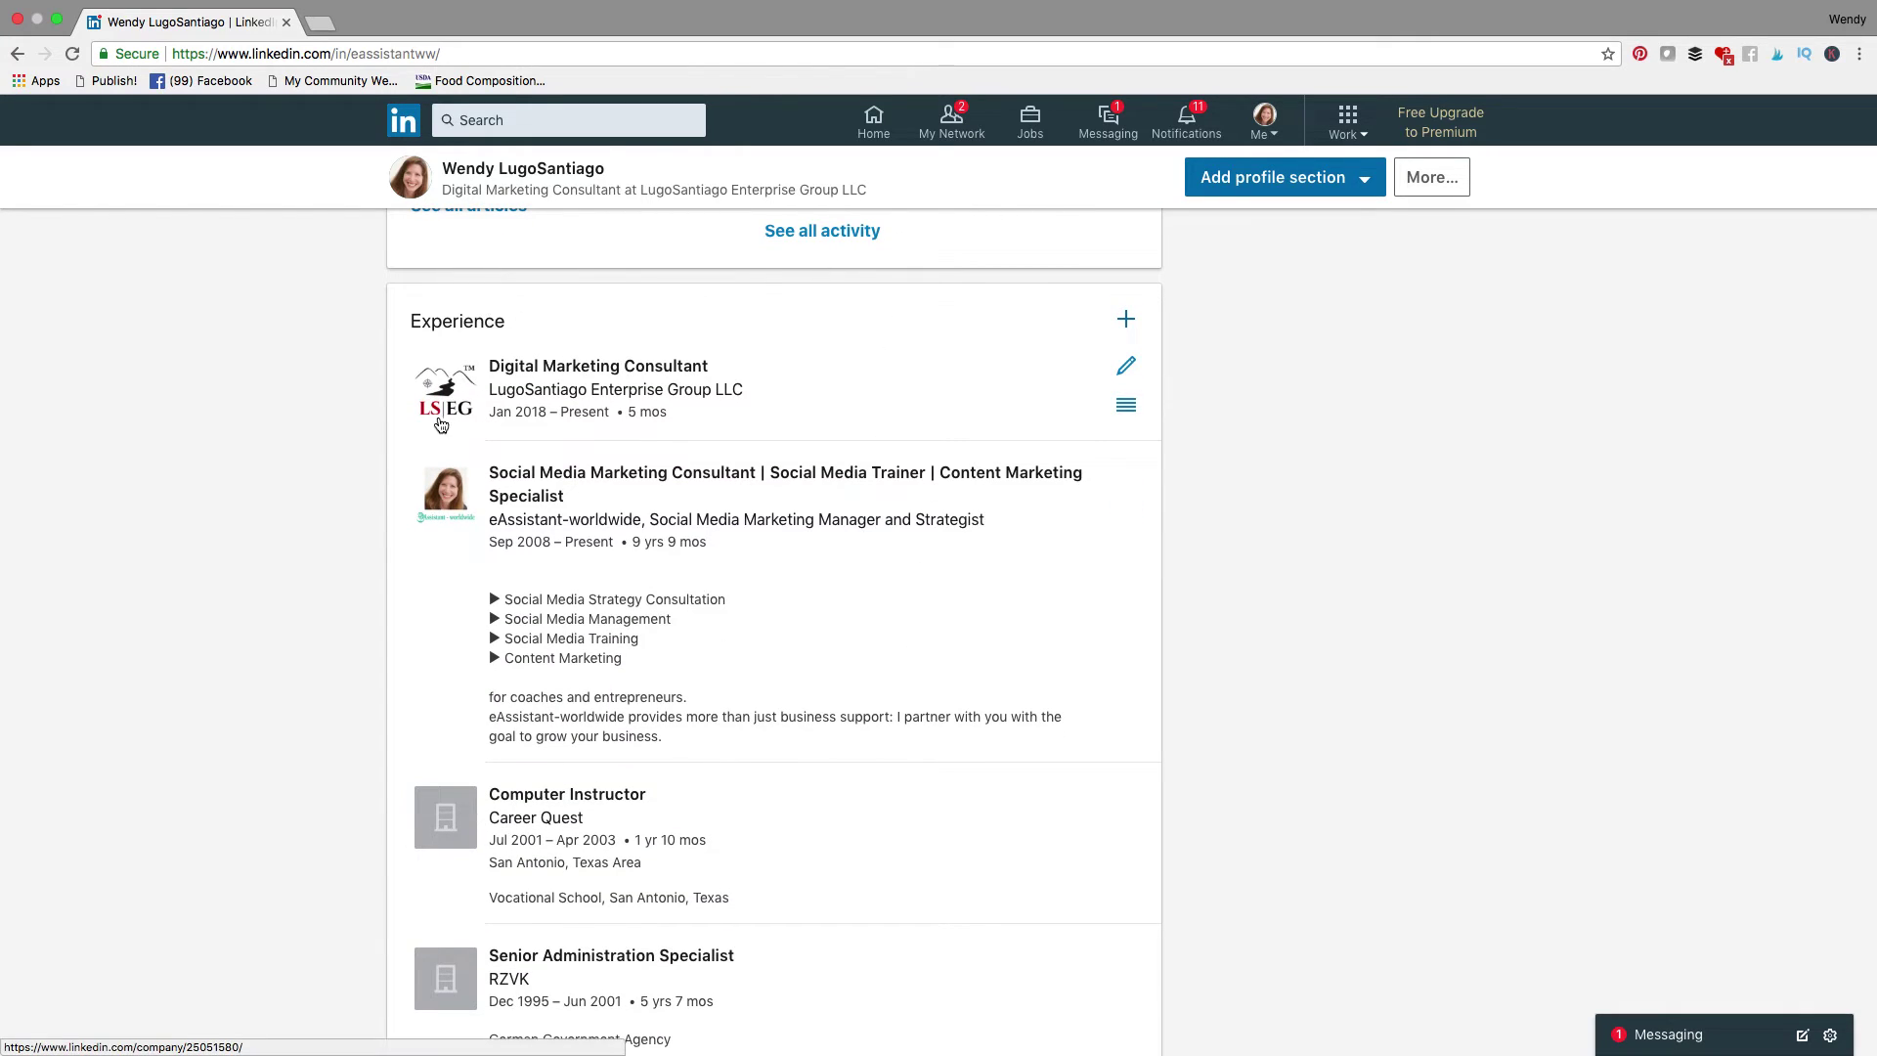
# Edit the first Experience entry, replace its company with the Digital Marketing LSEG suggestion, and save.
pyautogui.click(1126, 368)
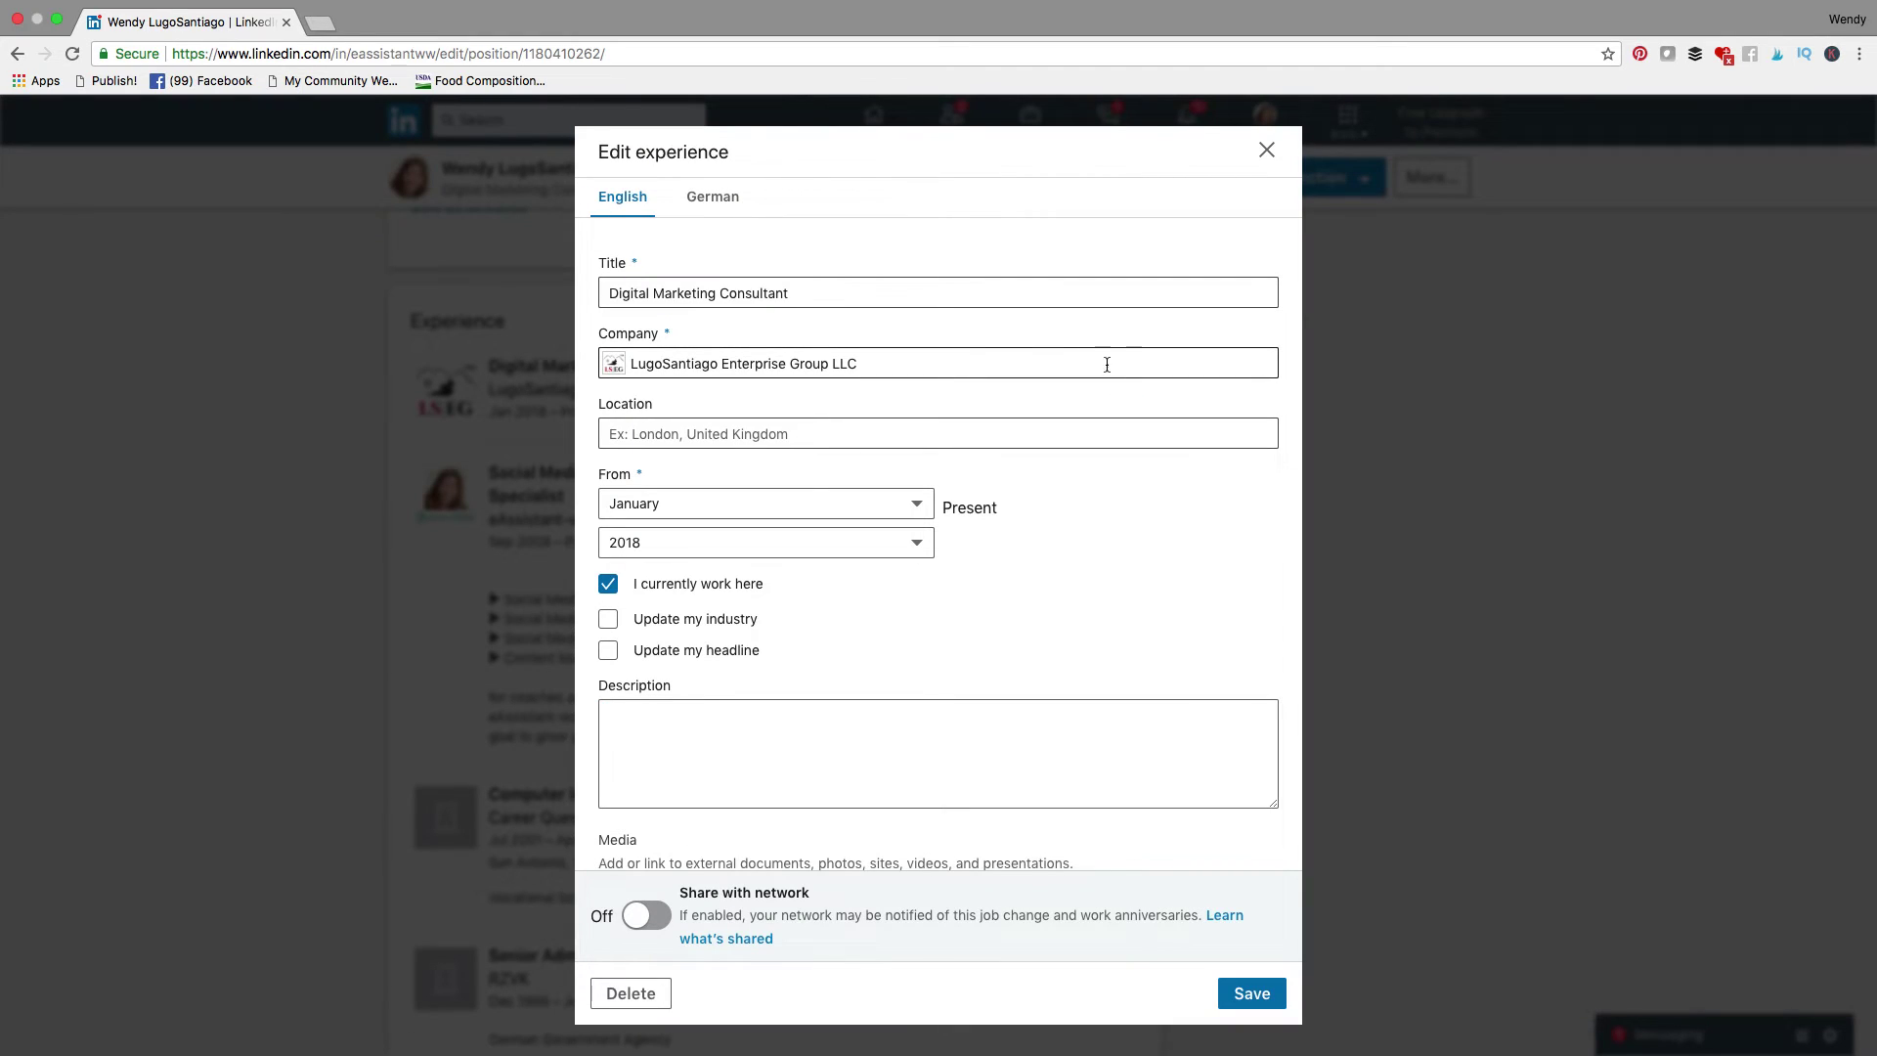
pyautogui.click(870, 364)
pyautogui.moveTo(870, 364); pyautogui.dragTo(631, 363)
pyautogui.write('Digital')
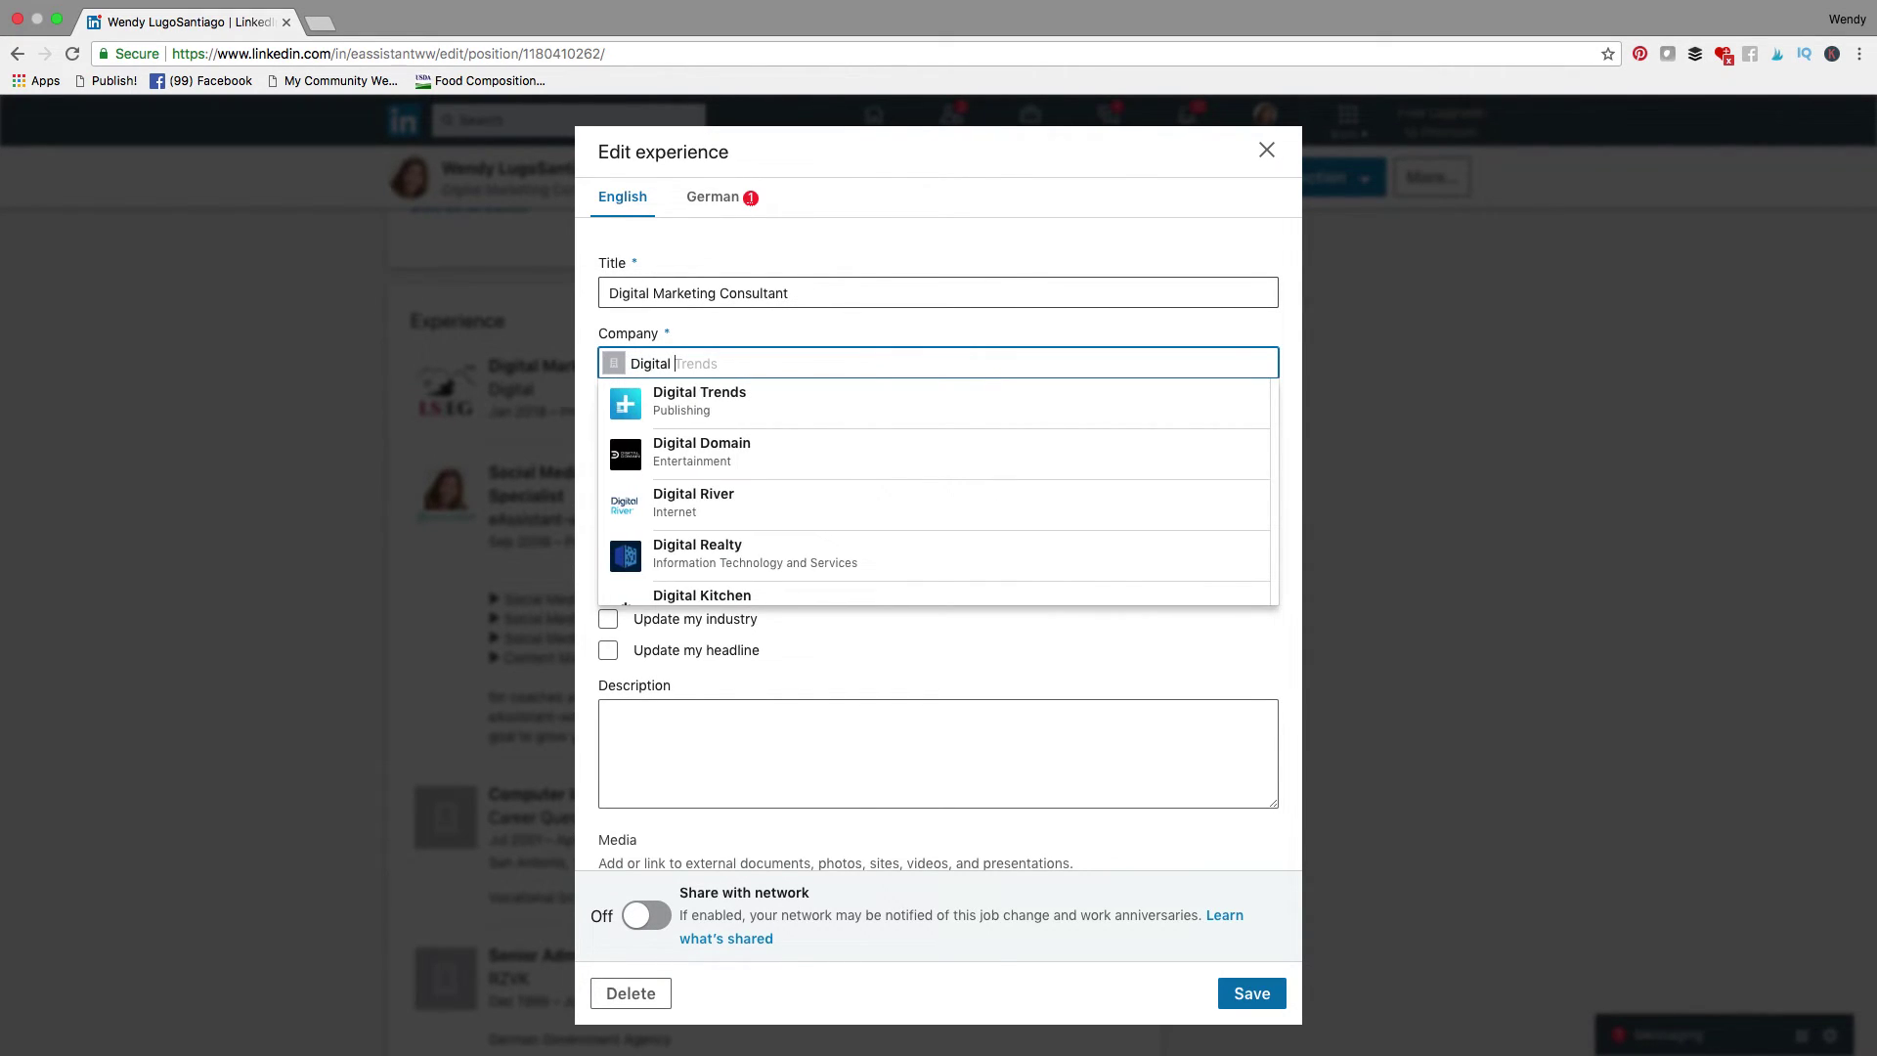
pyautogui.write(' Market')
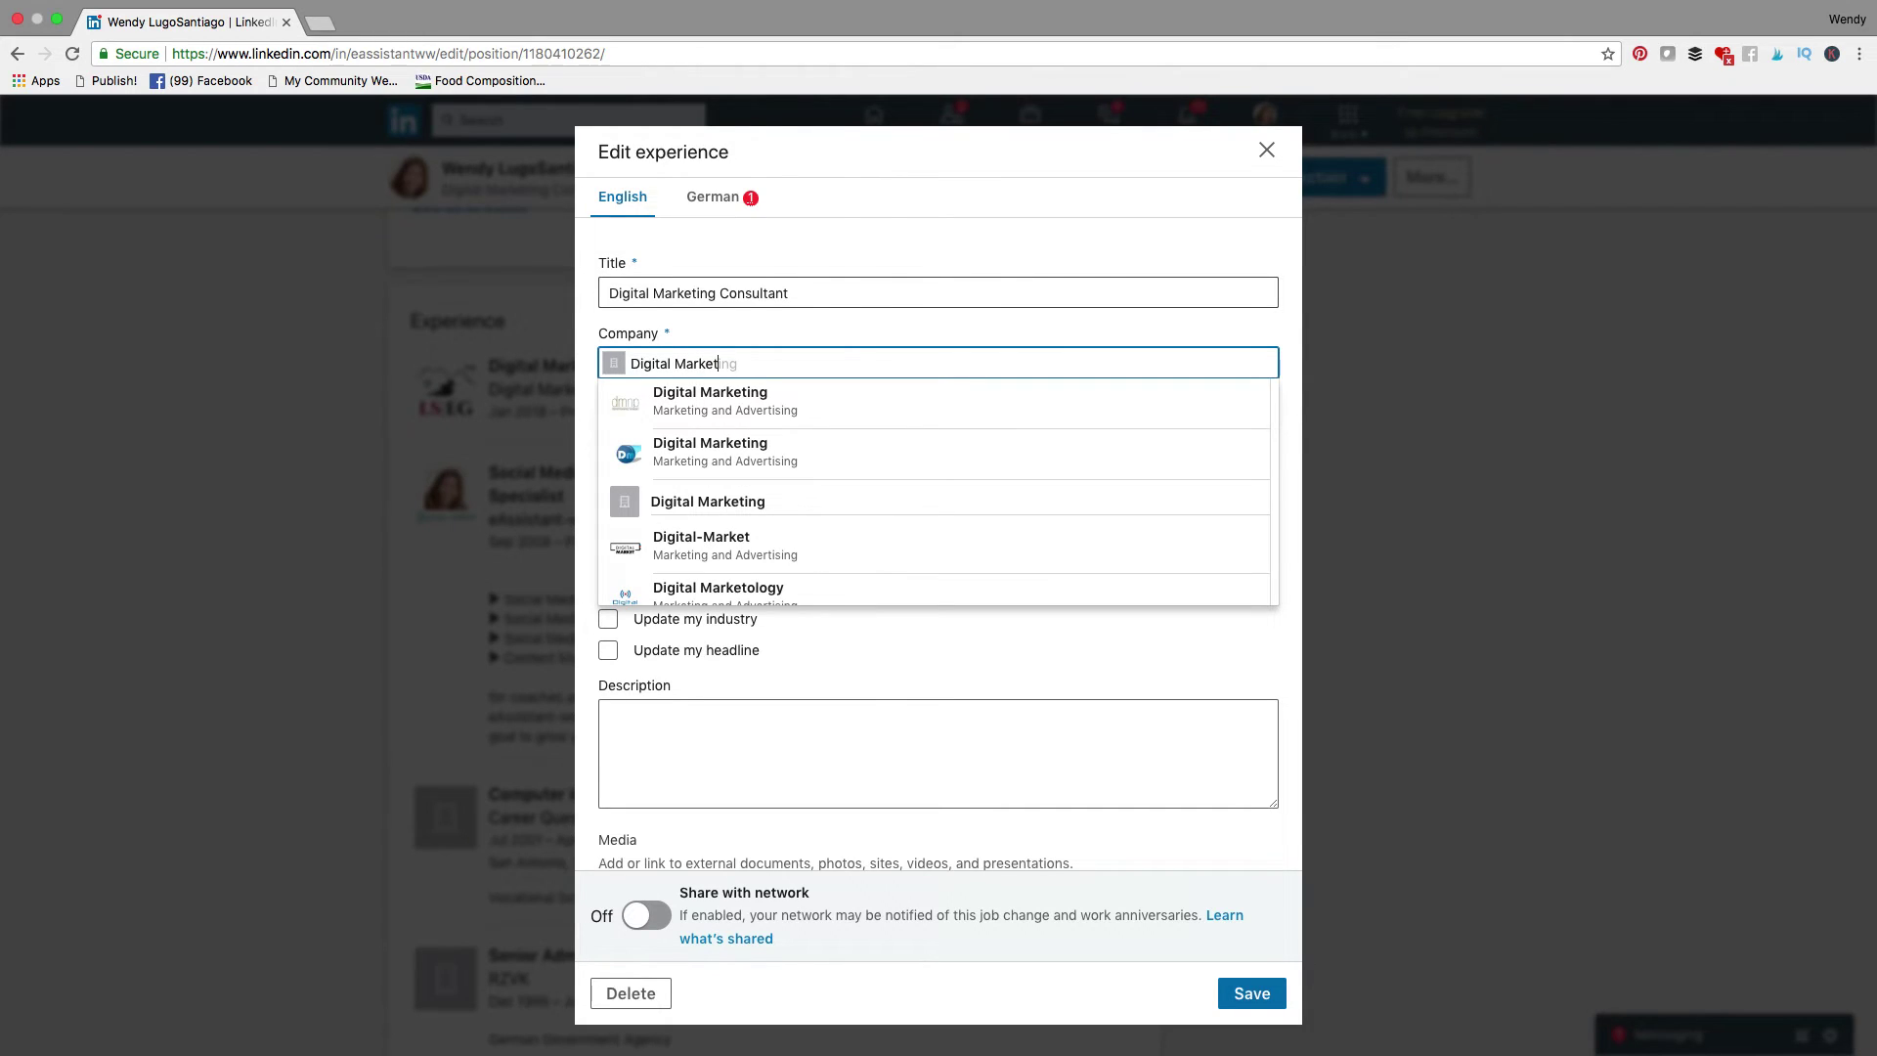
pyautogui.write('ing')
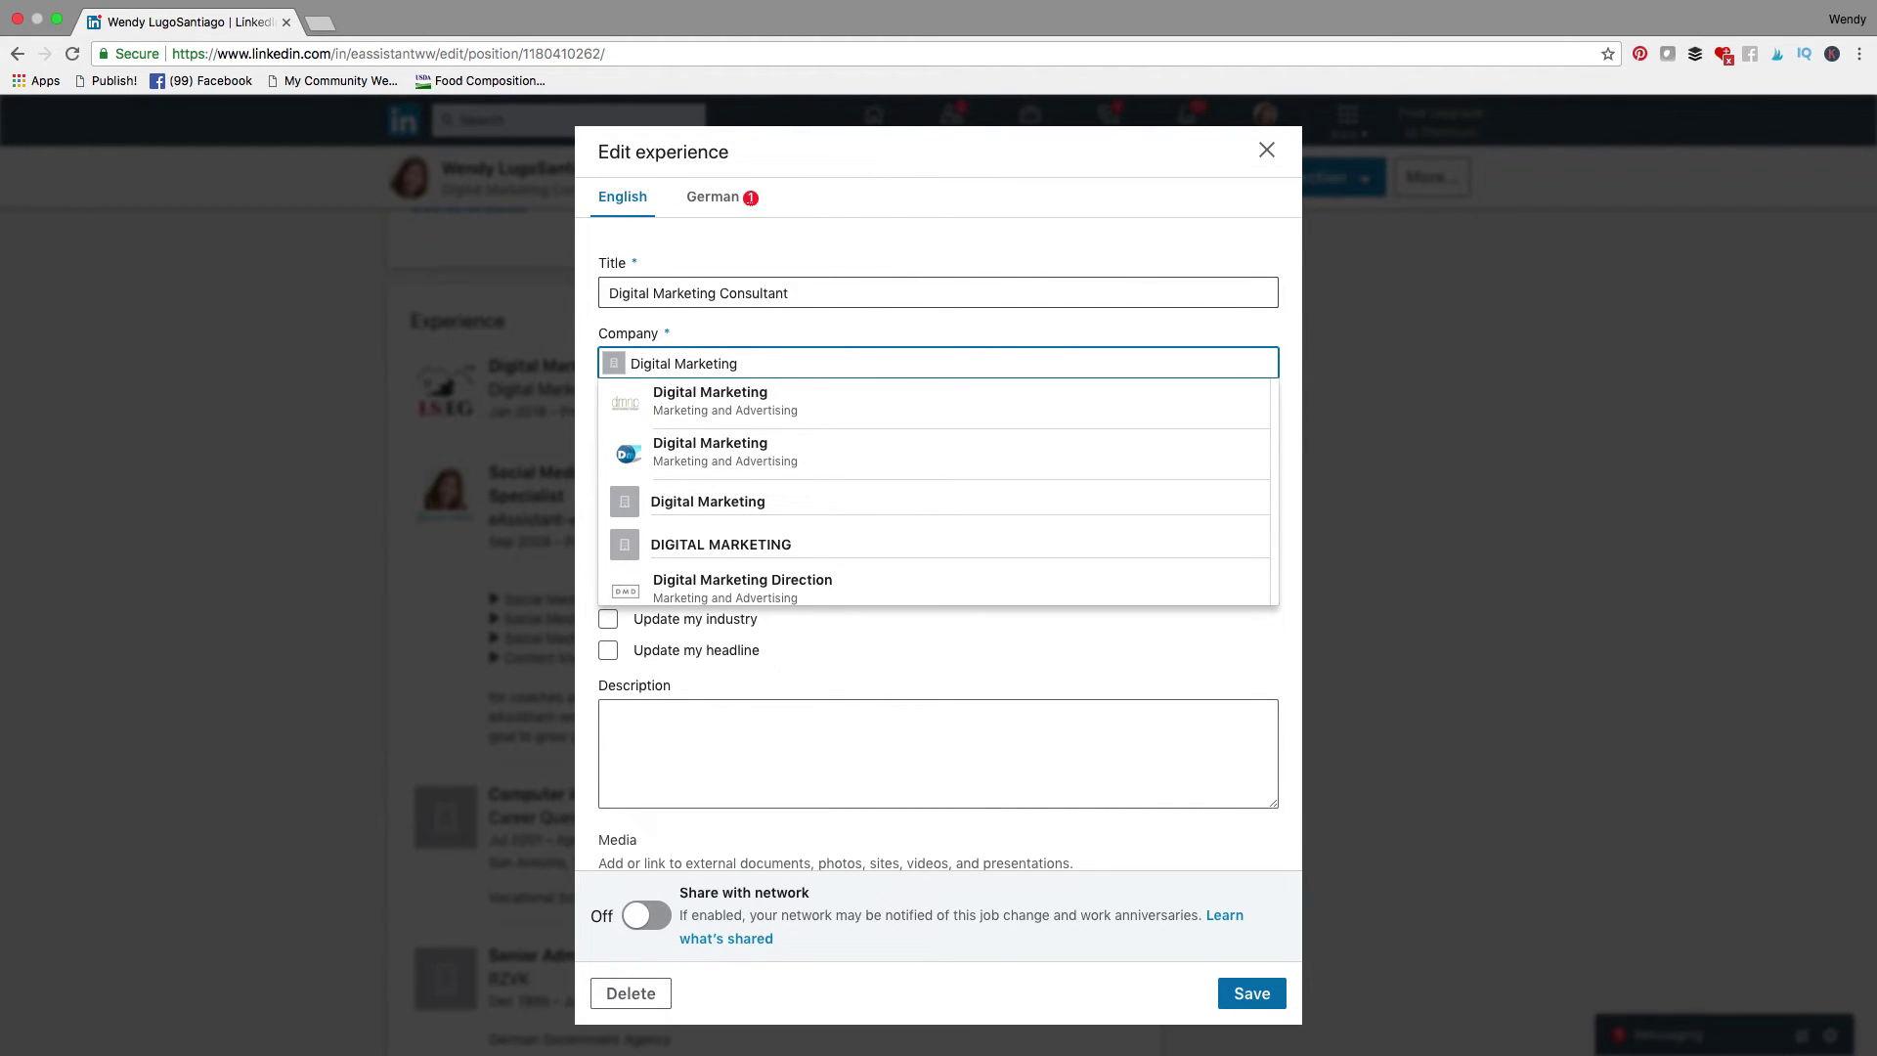
pyautogui.write(' LS')
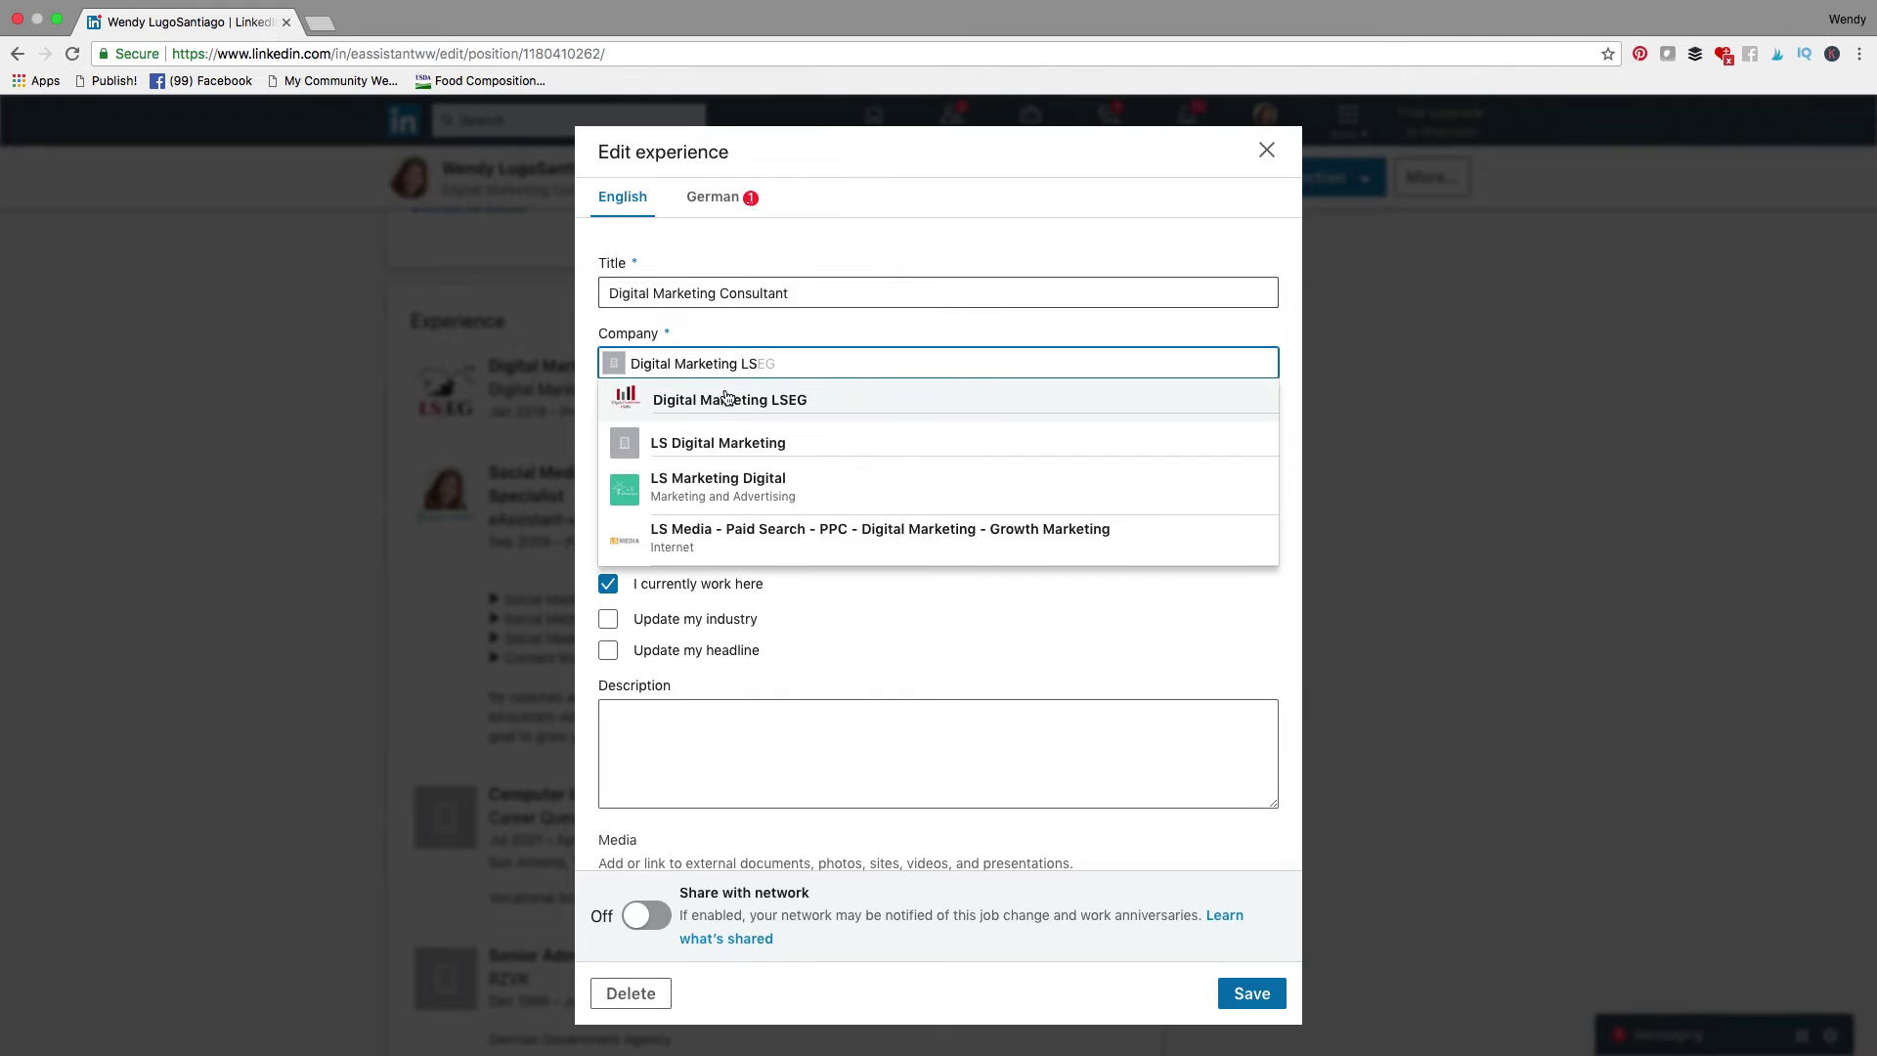
pyautogui.click(723, 400)
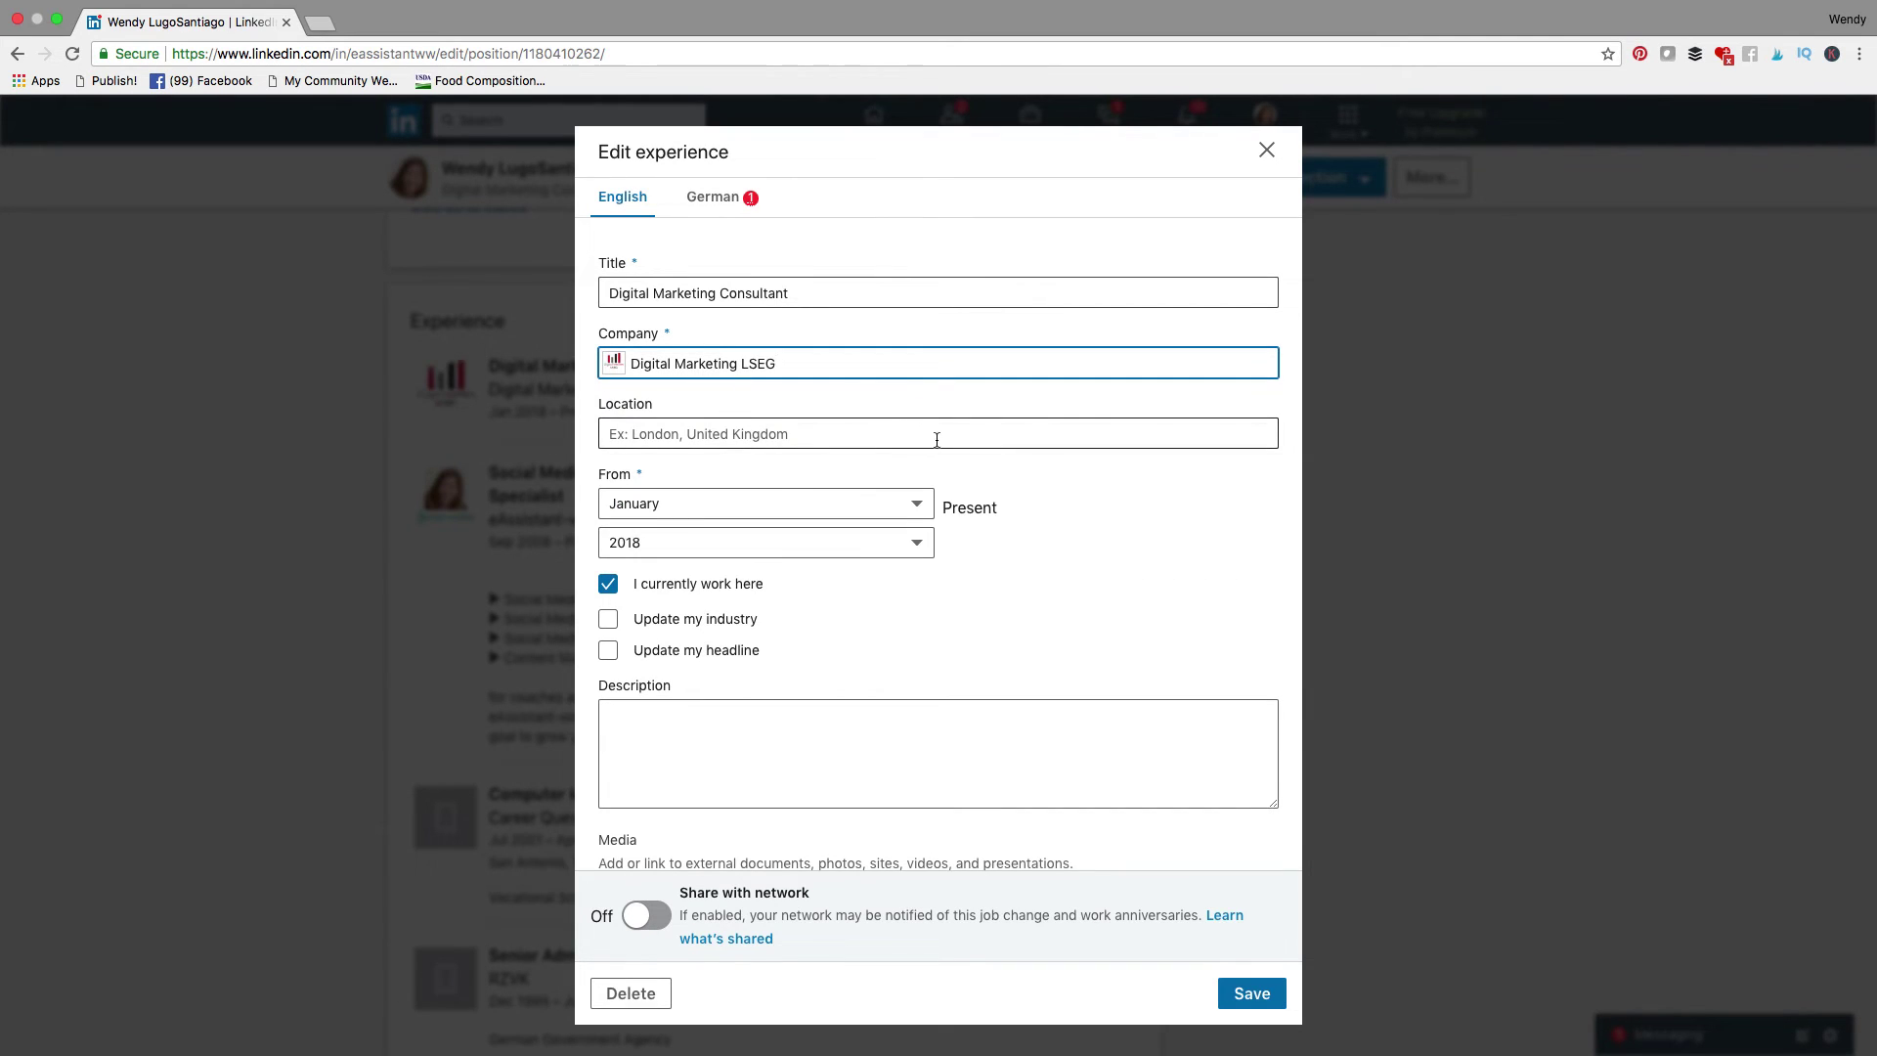
pyautogui.click(1266, 1000)
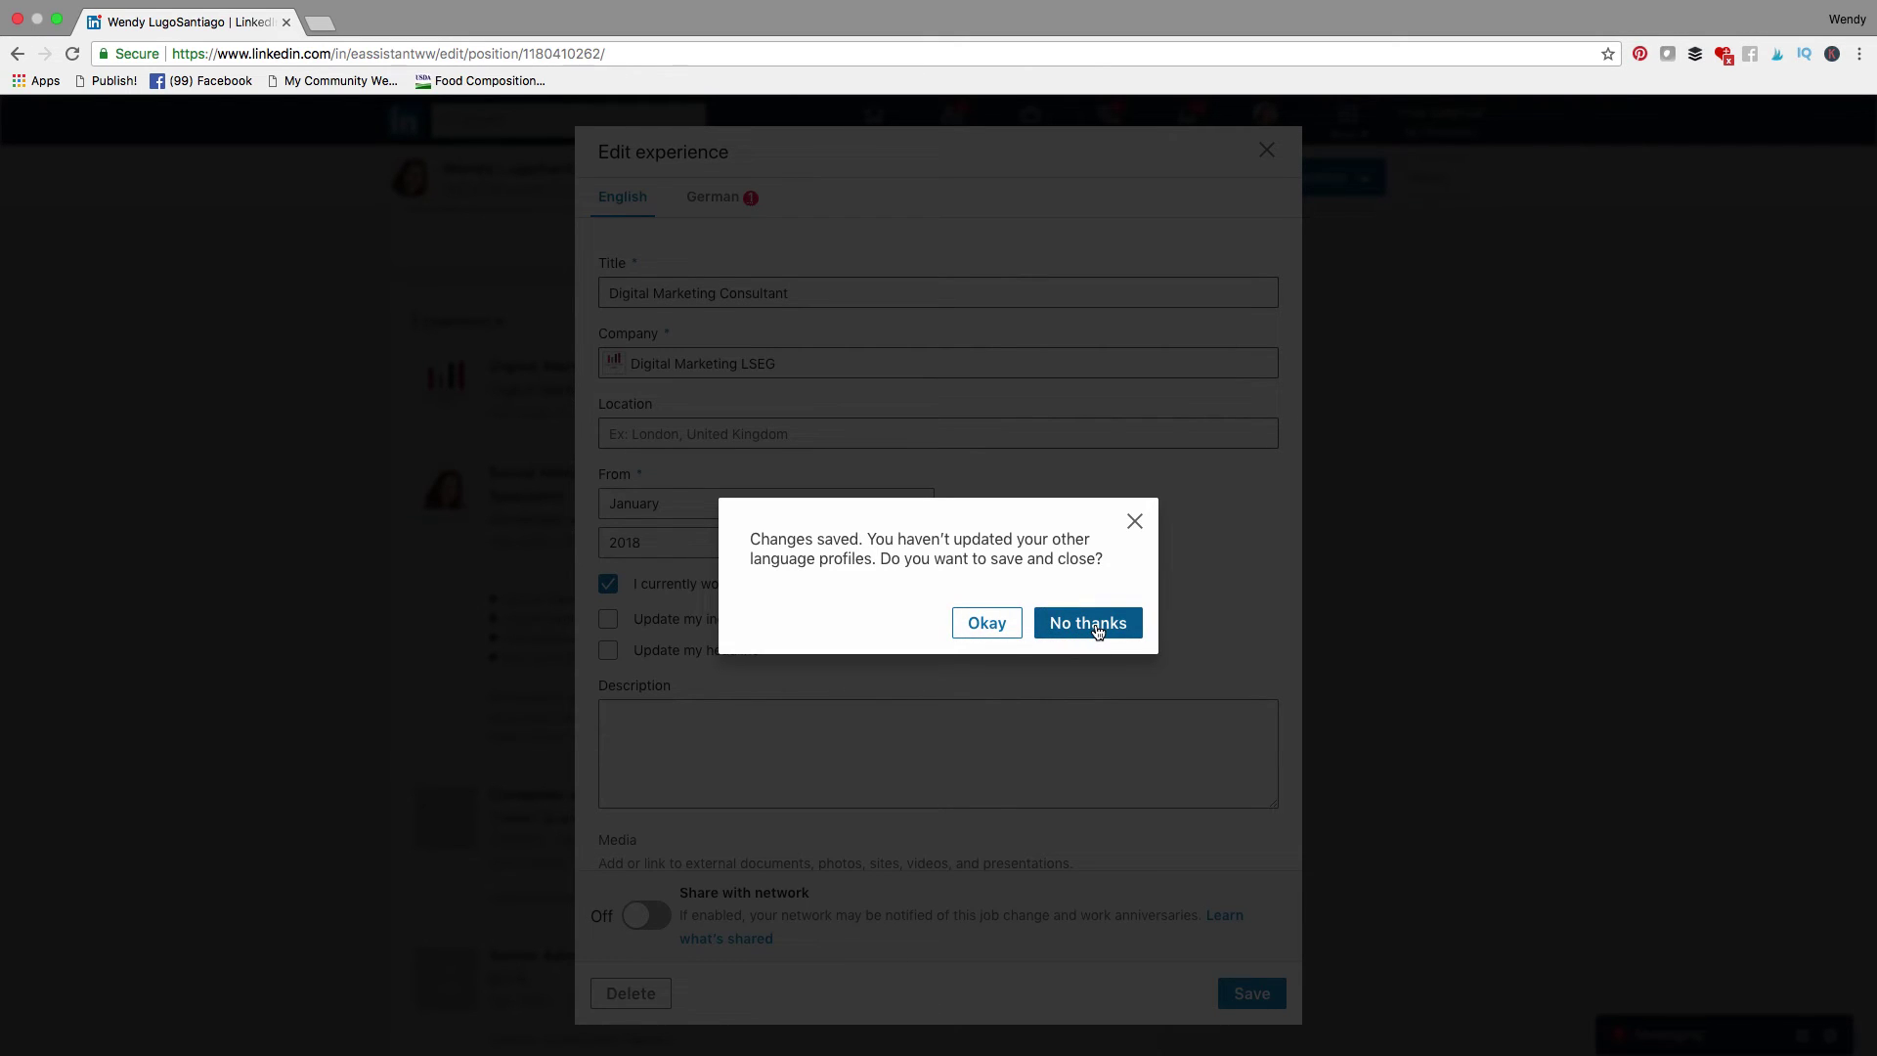
# Confirm Changes saved, close the privacy notice, and scroll to the entry showing the bar-chart logo.
pyautogui.click(995, 629)
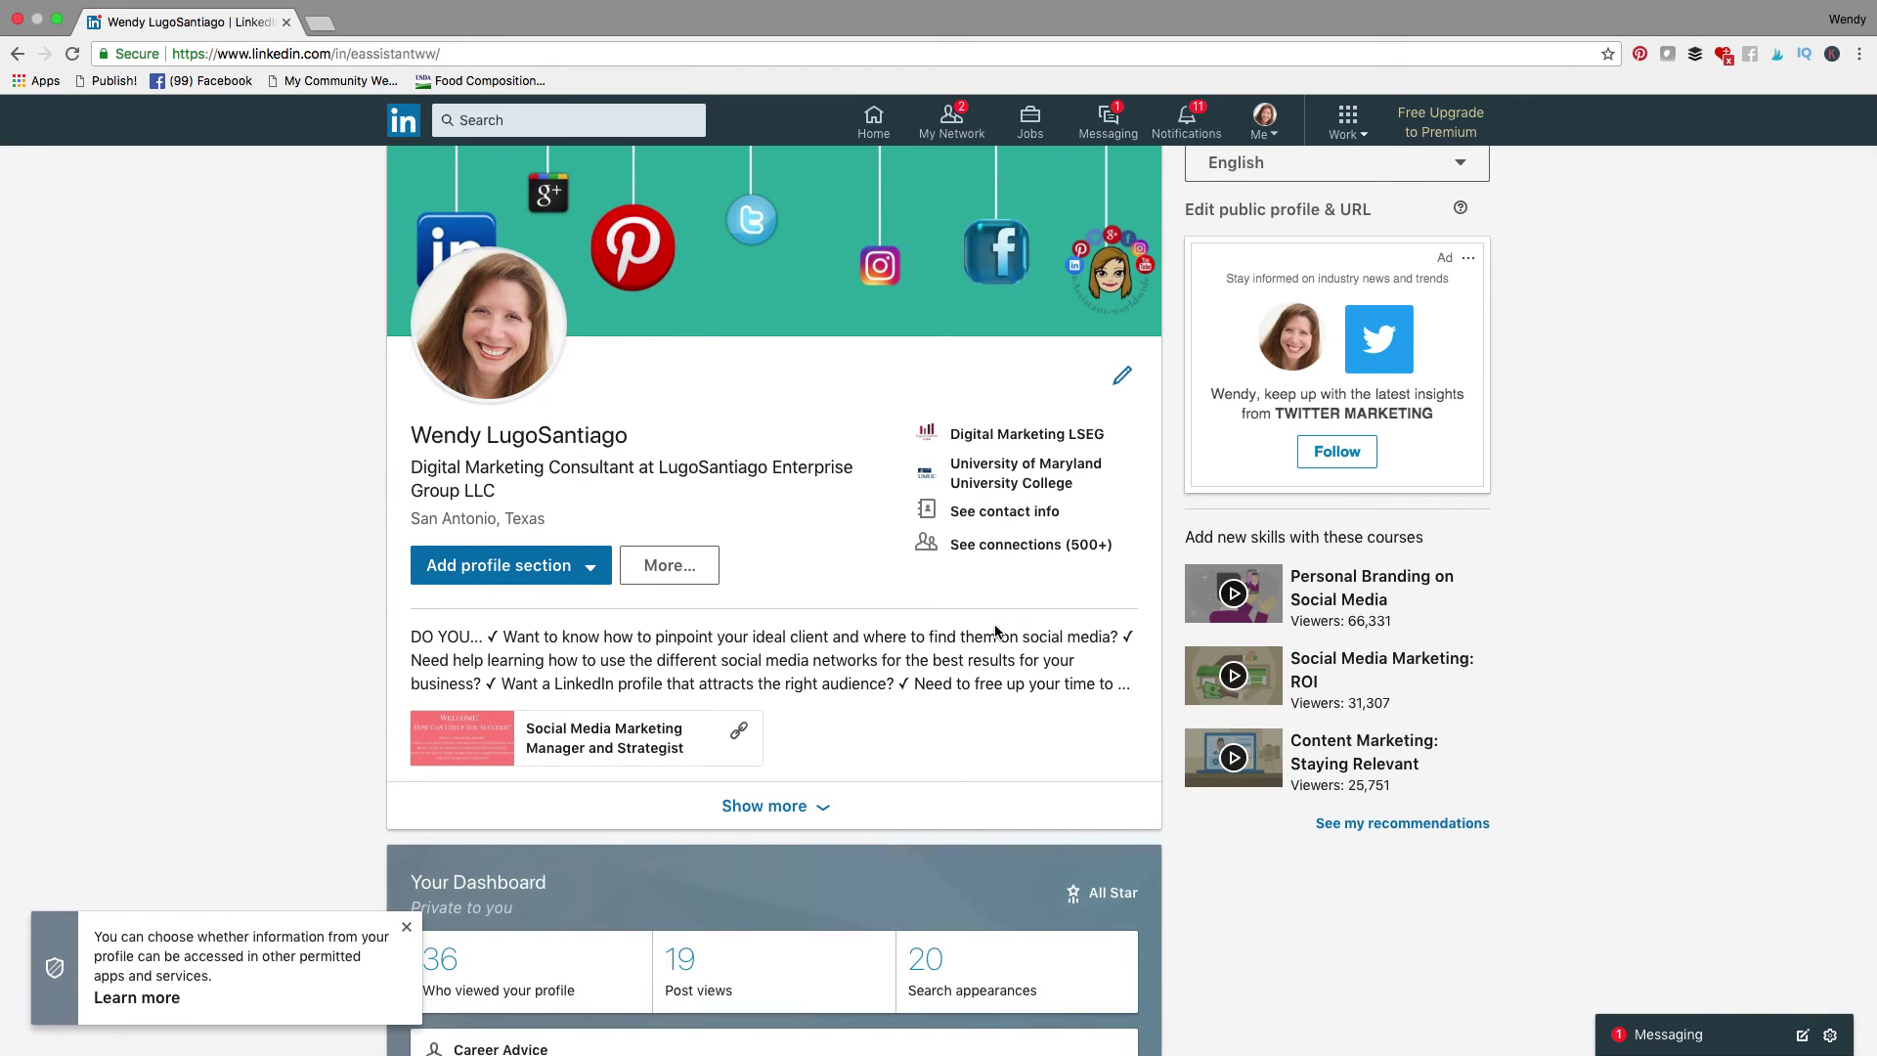
pyautogui.click(406, 927)
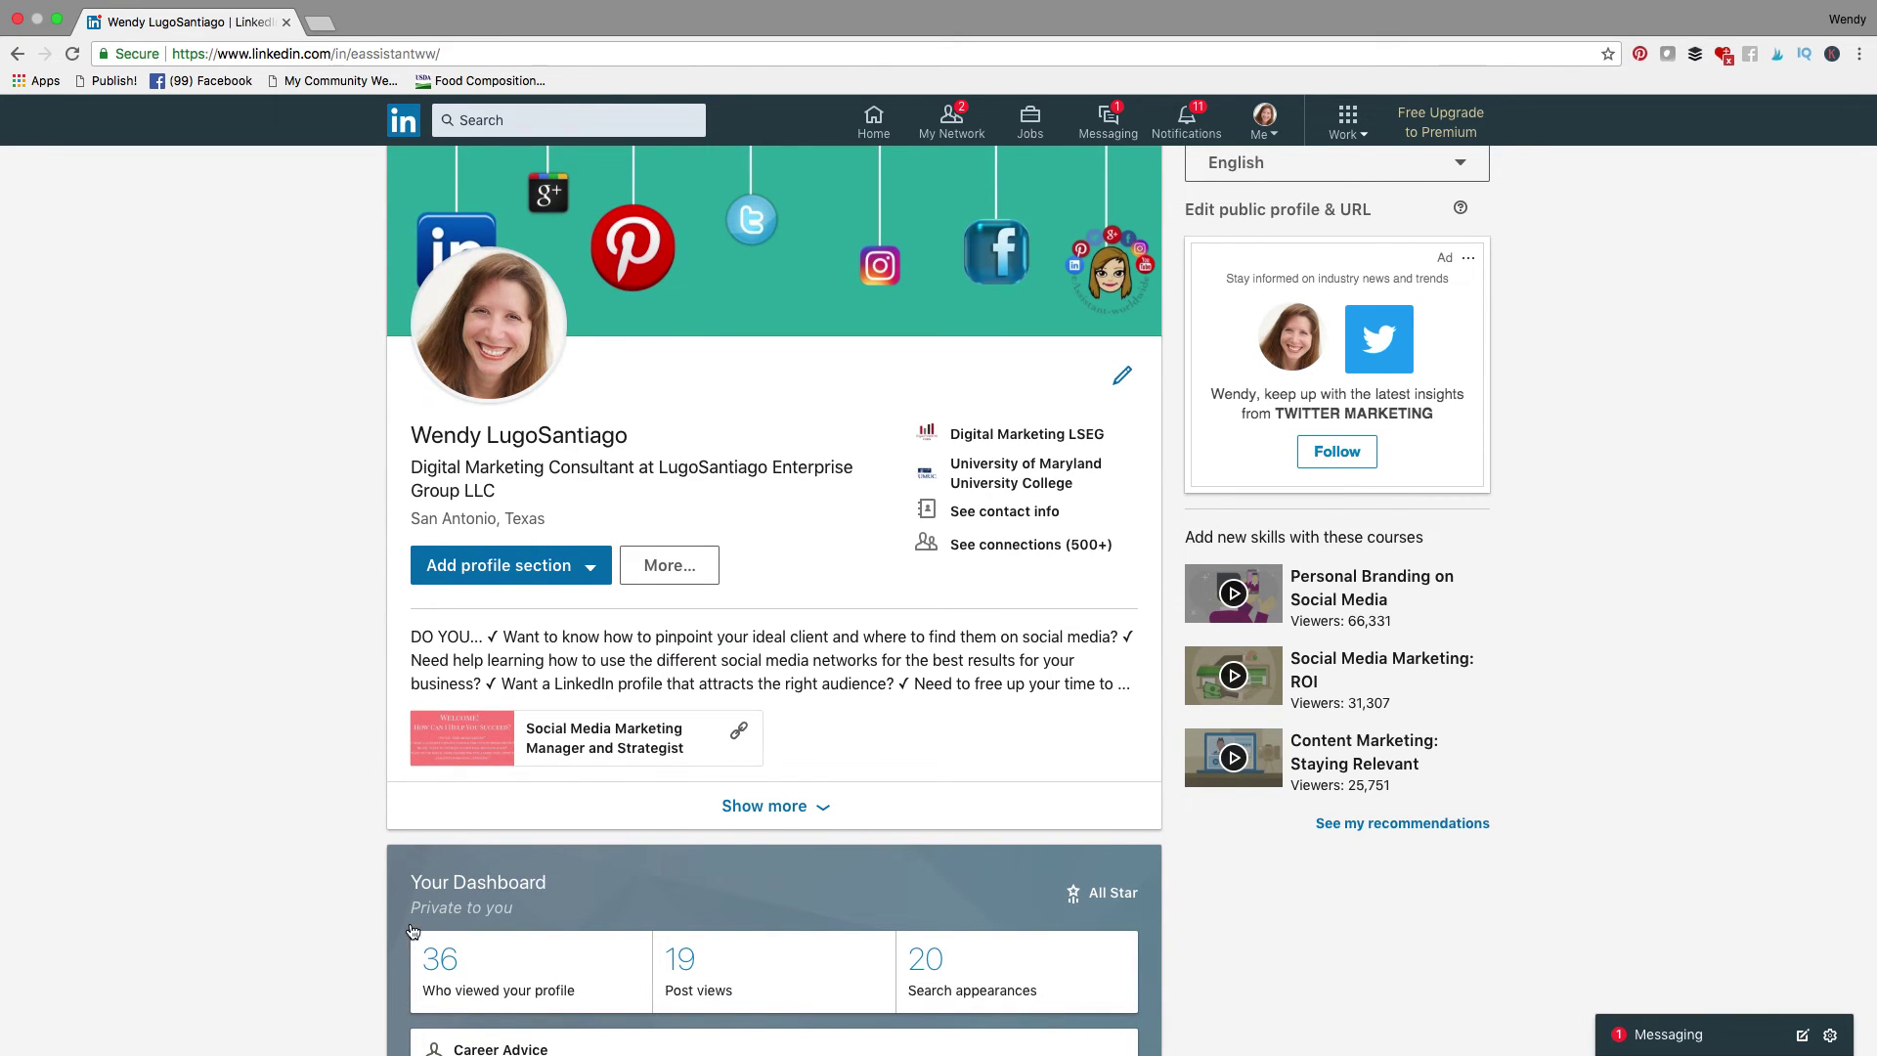
pyautogui.scroll(-1, 708, 903)
pyautogui.scroll(-12, 708, 897)
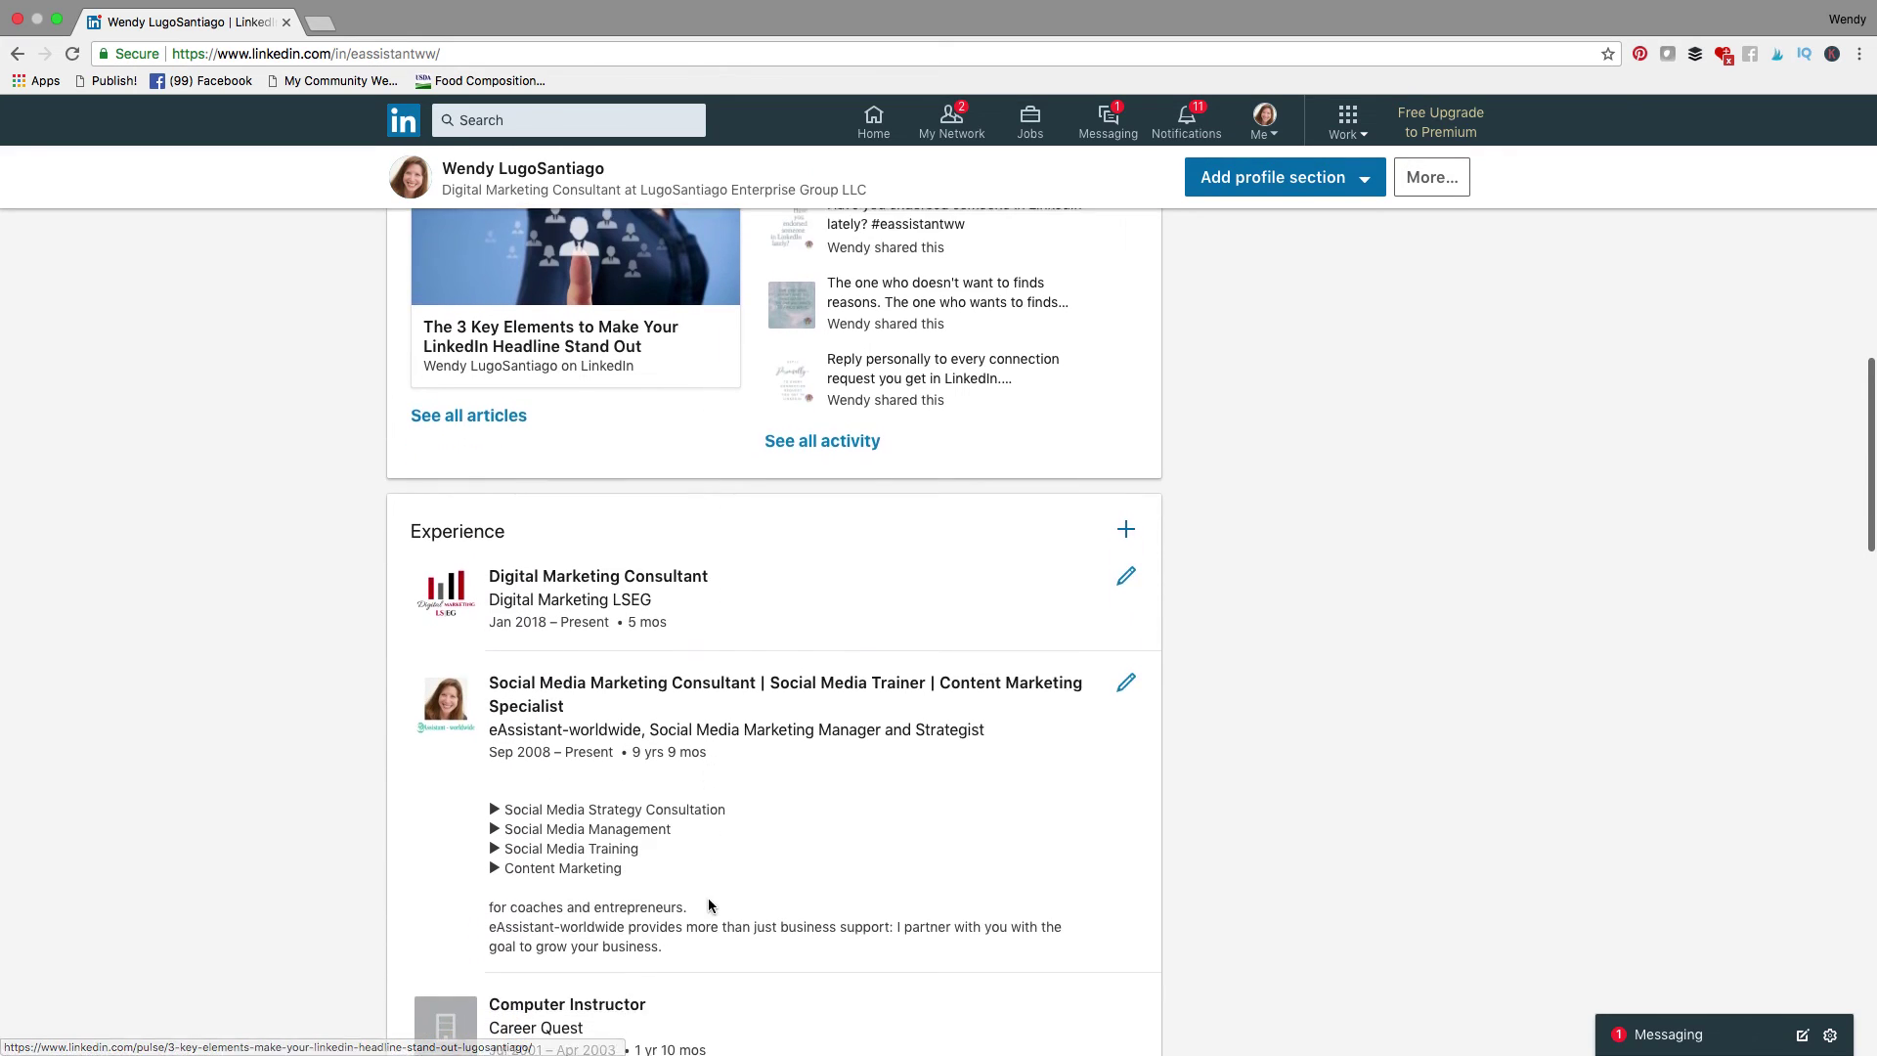